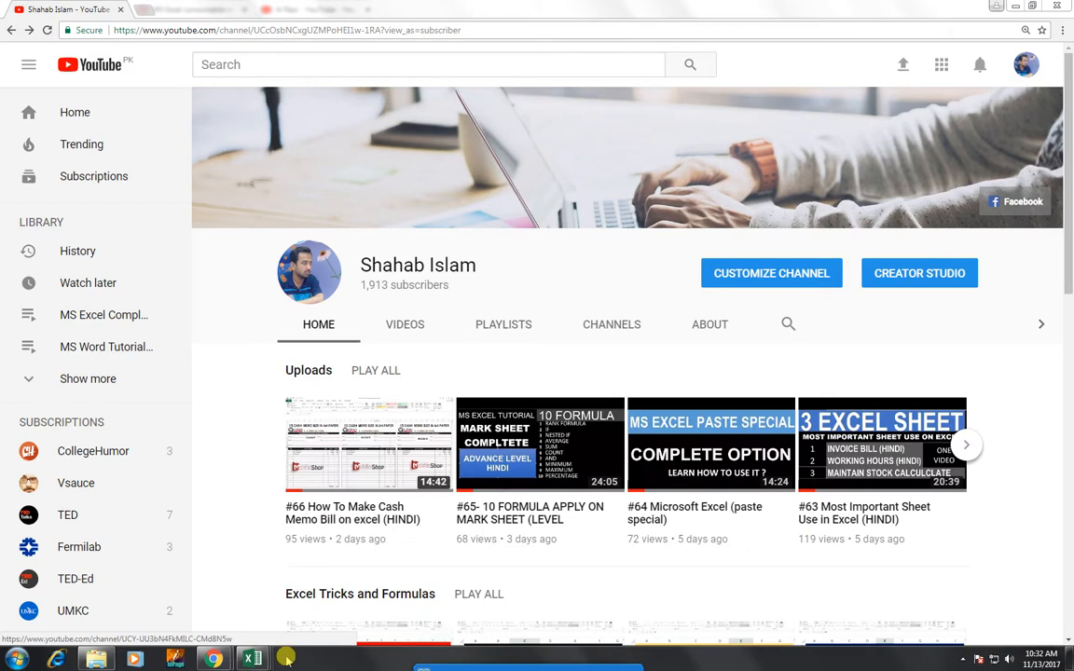
Step: Switch to the Book1 workbook in Excel and examine the employee tables on Sheet1 and Sheet2
mouse_move(253, 659)
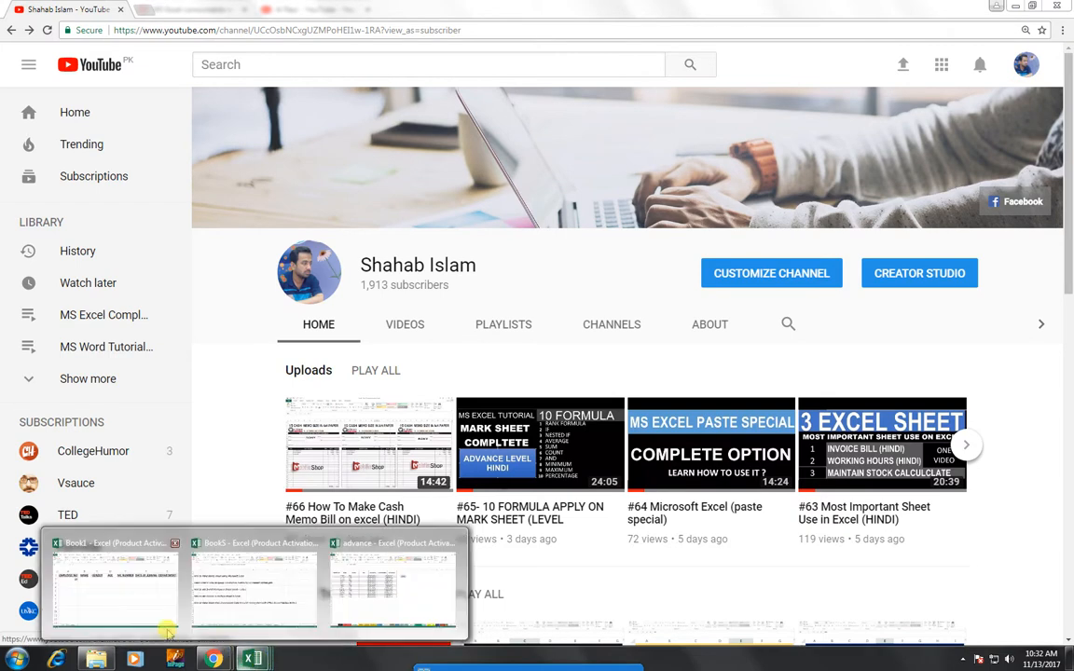
click(110, 583)
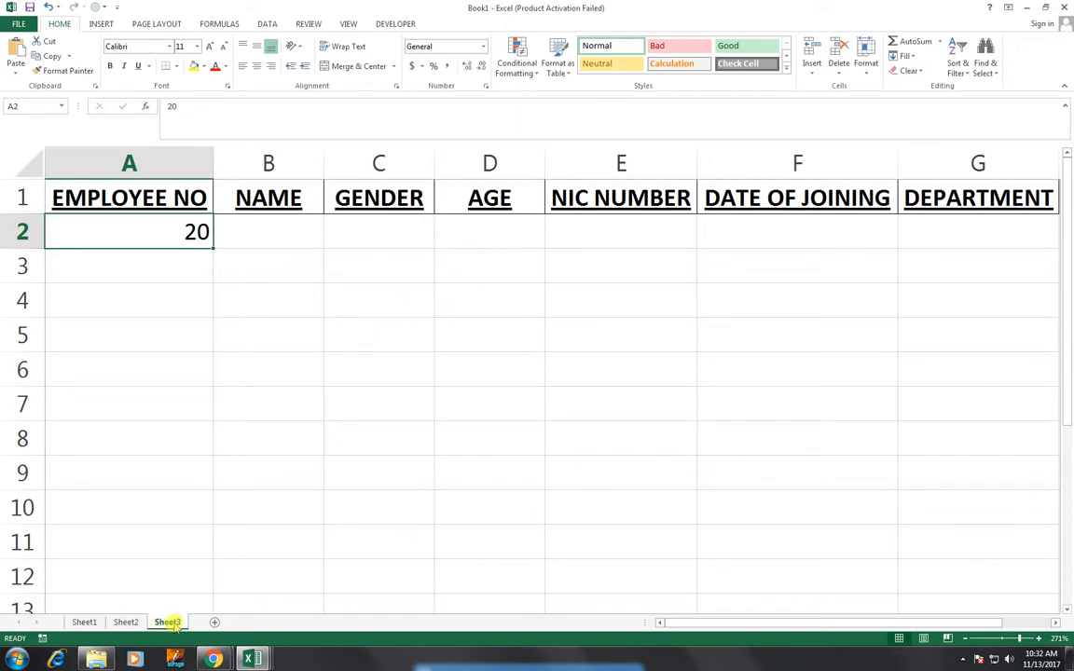
click(84, 622)
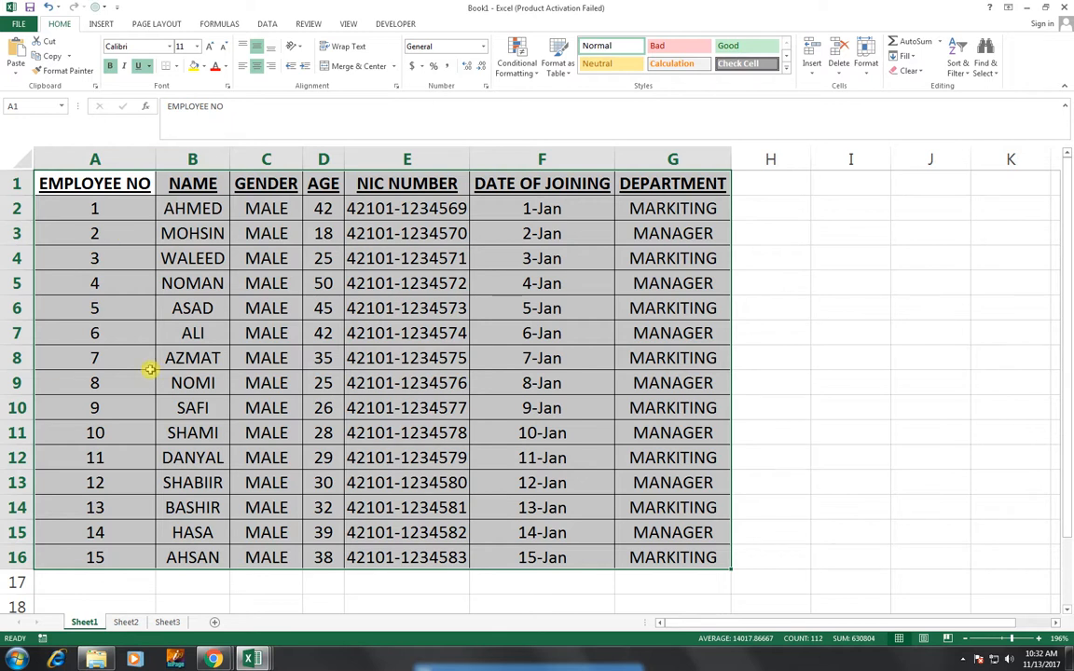
click(127, 623)
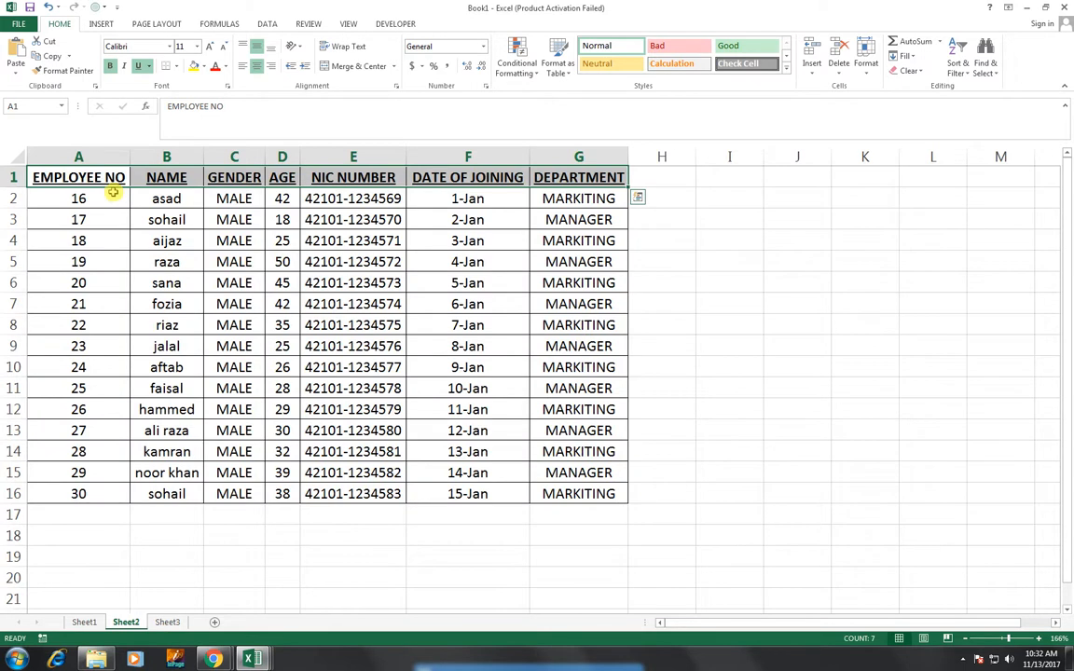
key(ctrl+q)
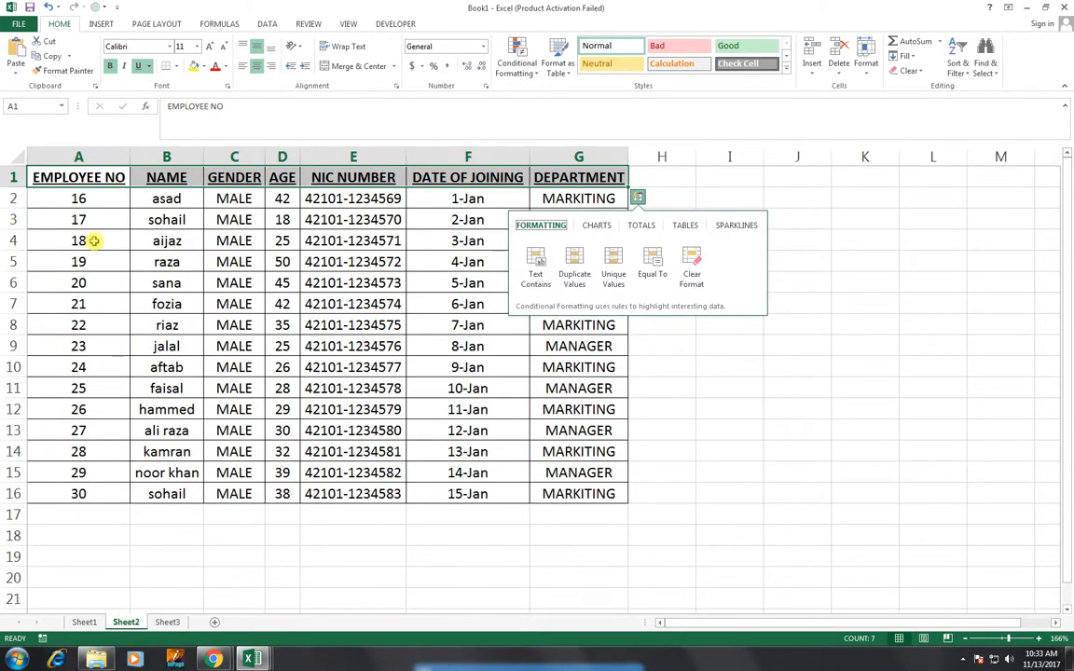
click(95, 625)
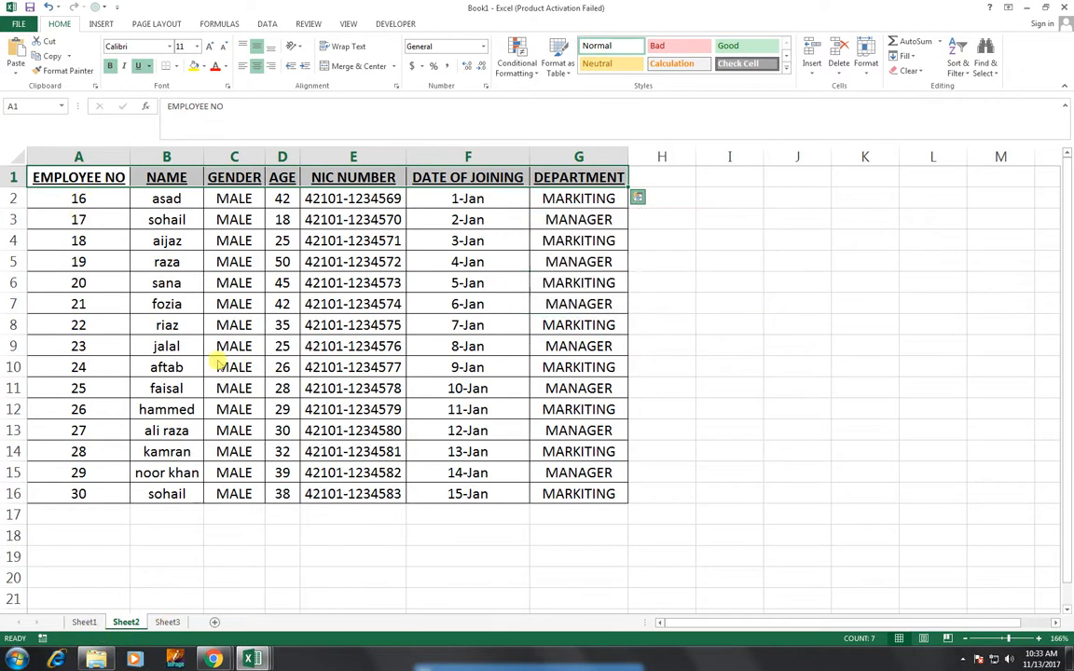
key(ctrl+Page_Up)
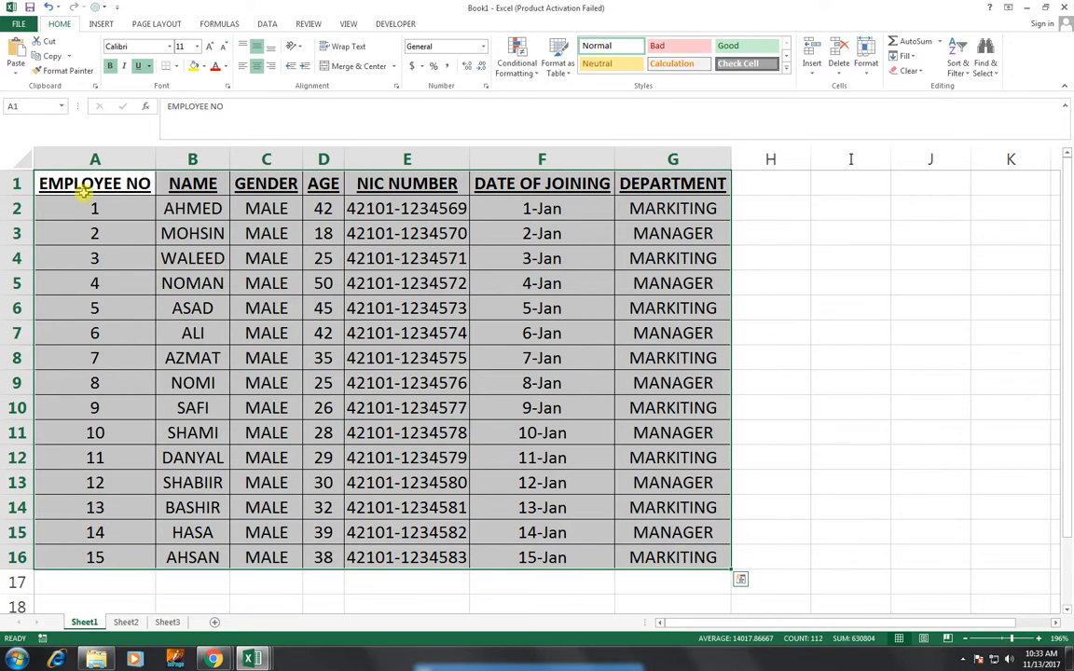
click(126, 623)
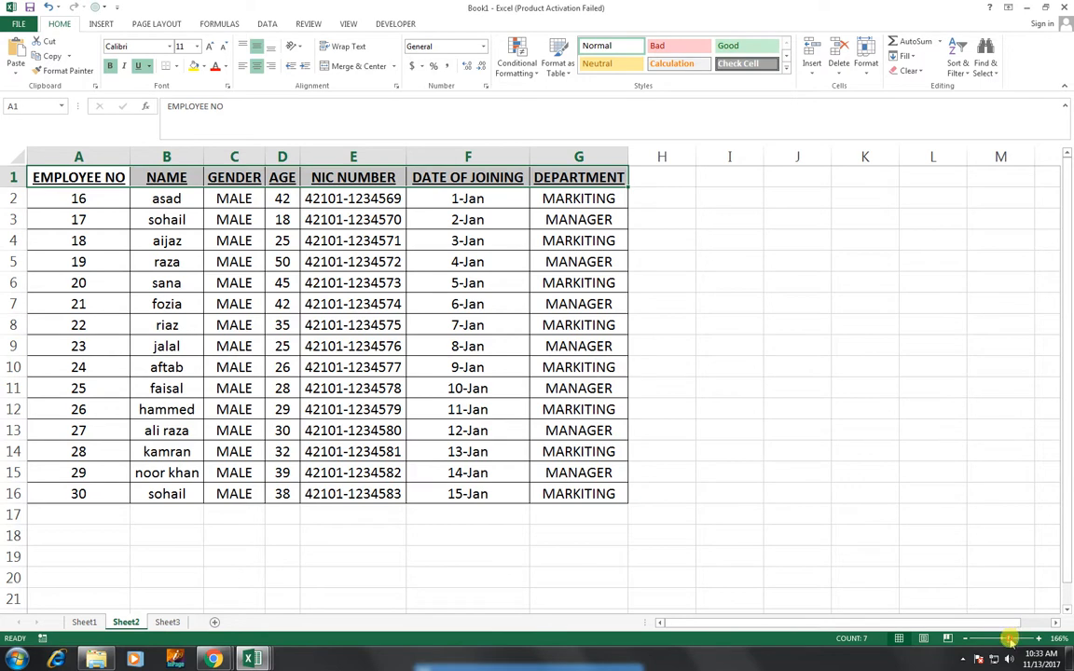
drag(1007, 640, 1014, 641)
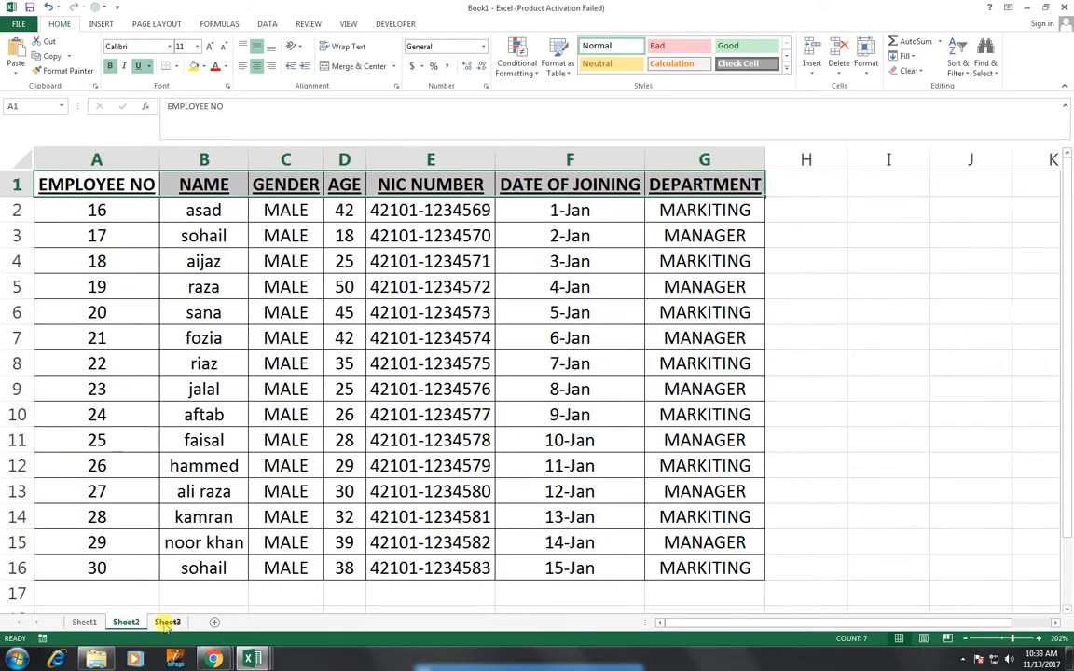
Step: Clear the employee number from cell A2 on Sheet3, checking the employee table on Sheet2
click(167, 622)
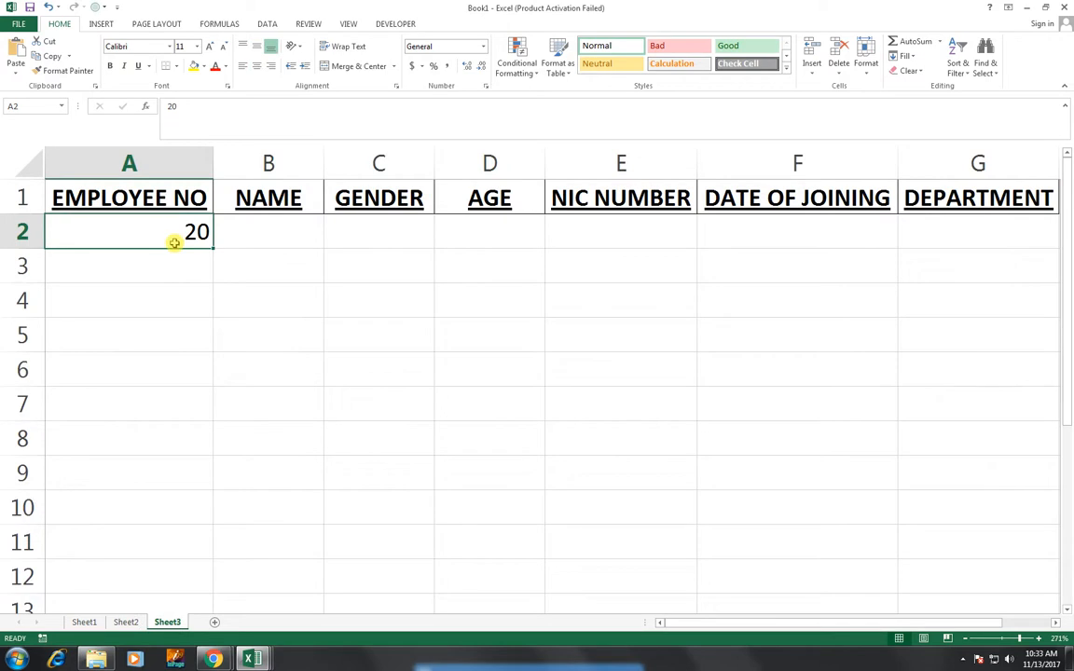
key(Delete)
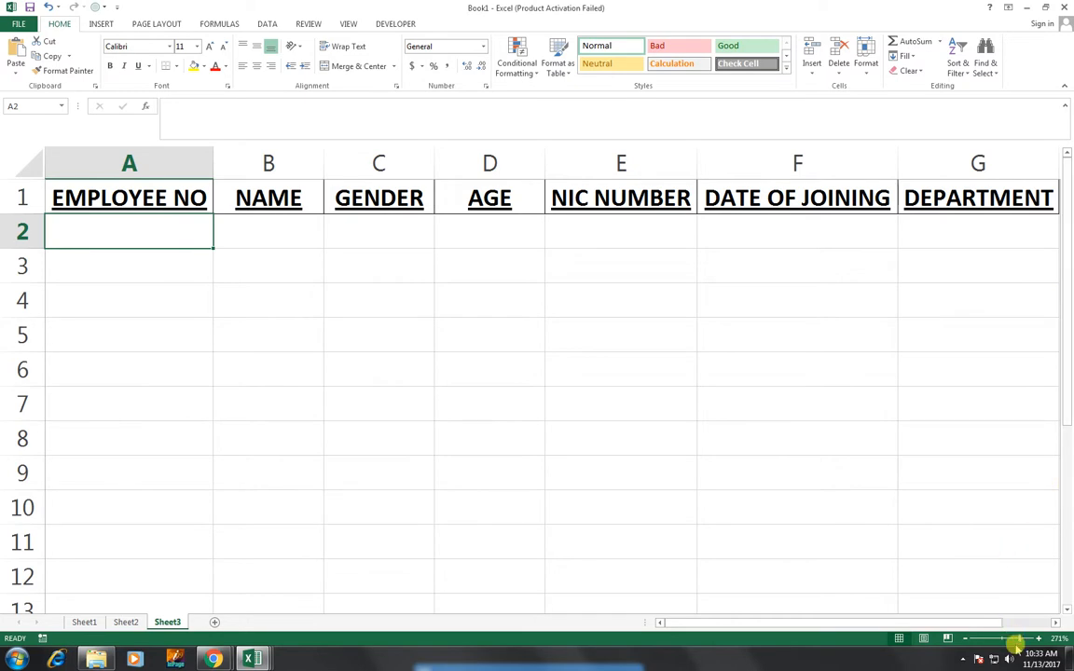
drag(1016, 639, 1010, 638)
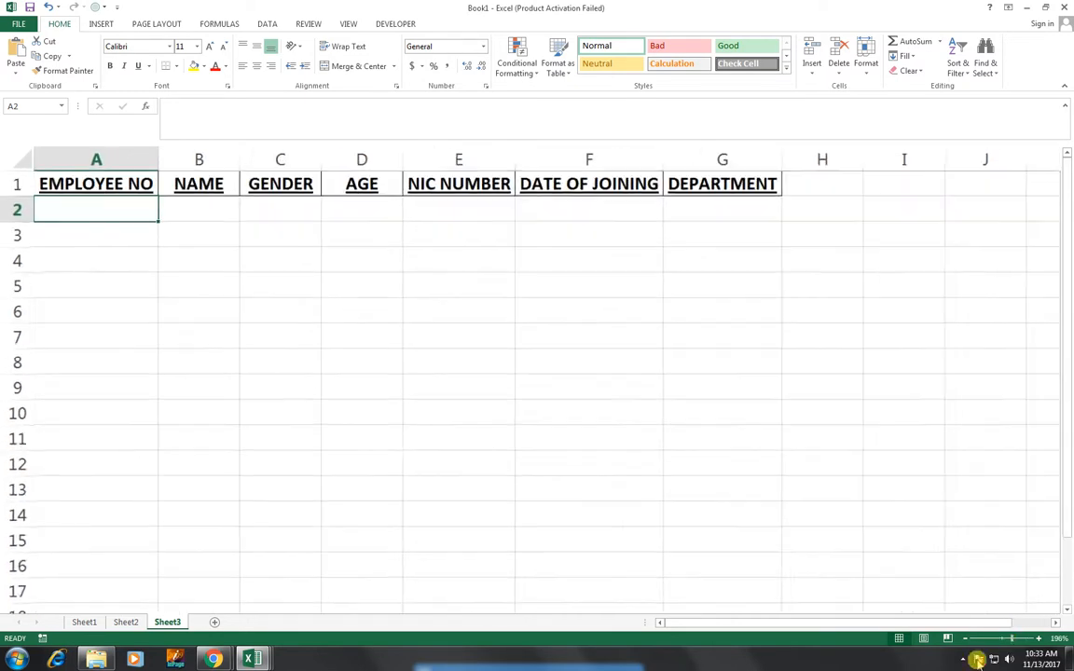
click(112, 622)
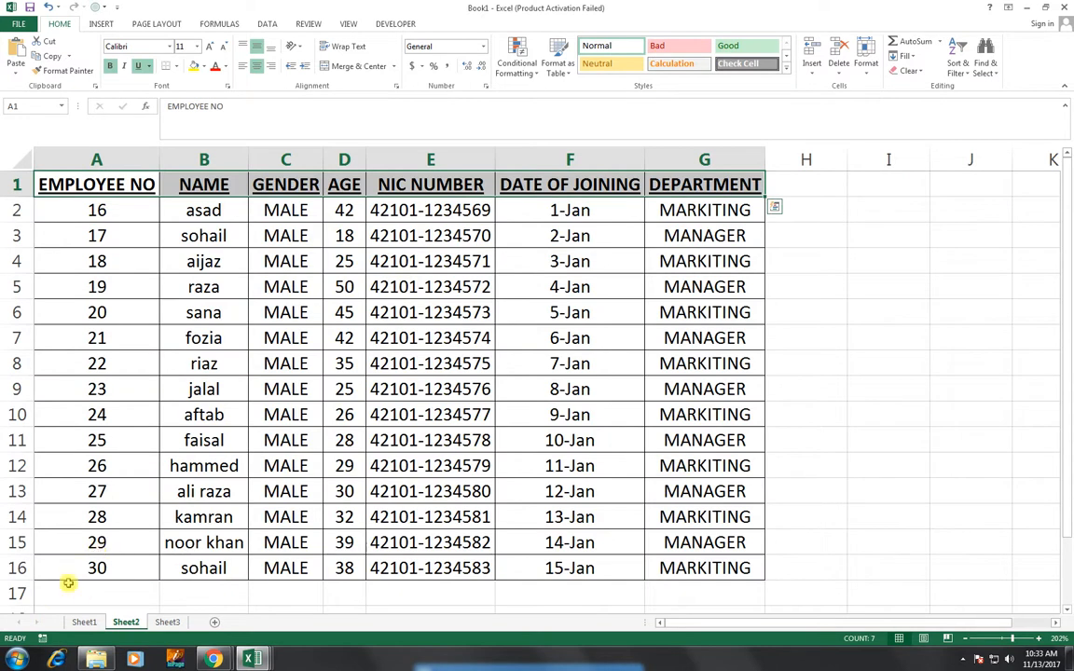
click(169, 622)
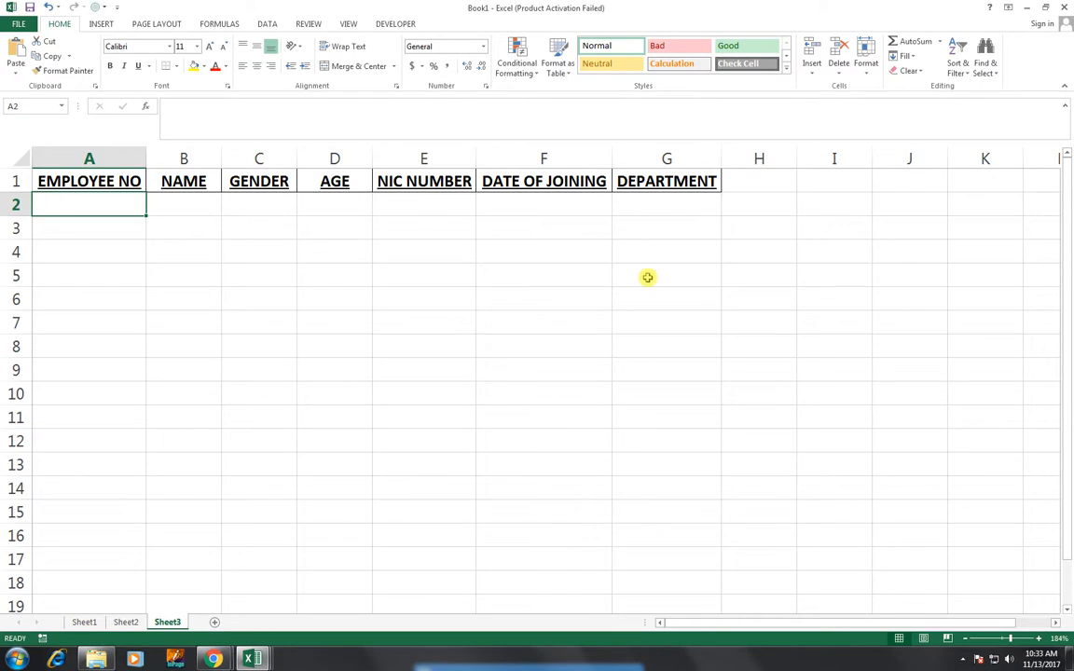
Step: Select cell B2 under NAME on Sheet3 and look through the available Lookup & Reference functions
click(193, 210)
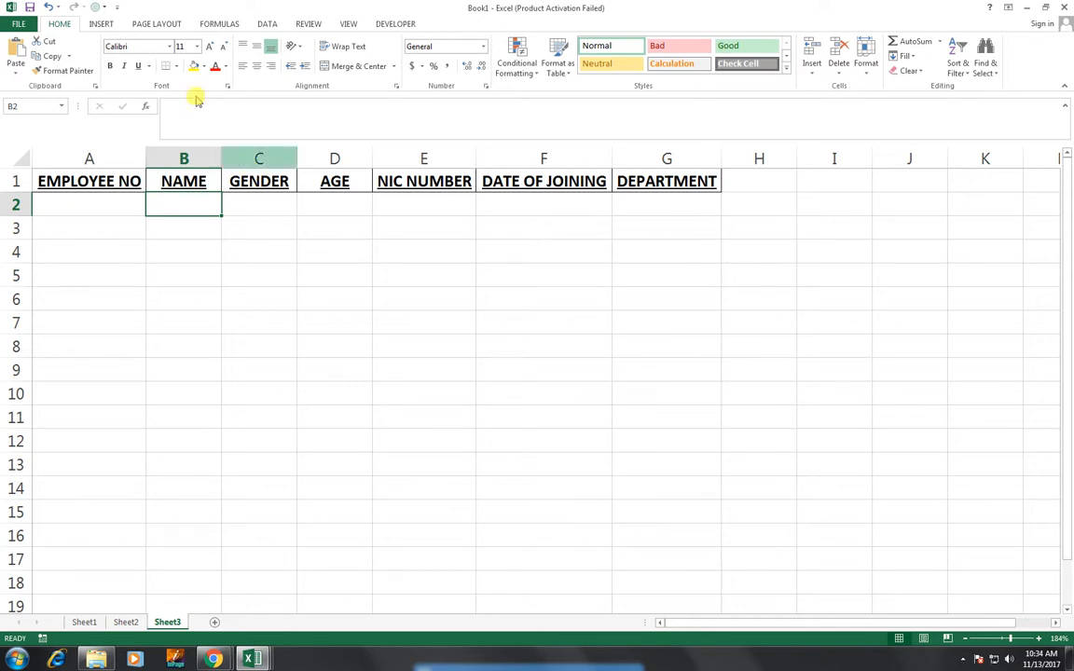
click(206, 24)
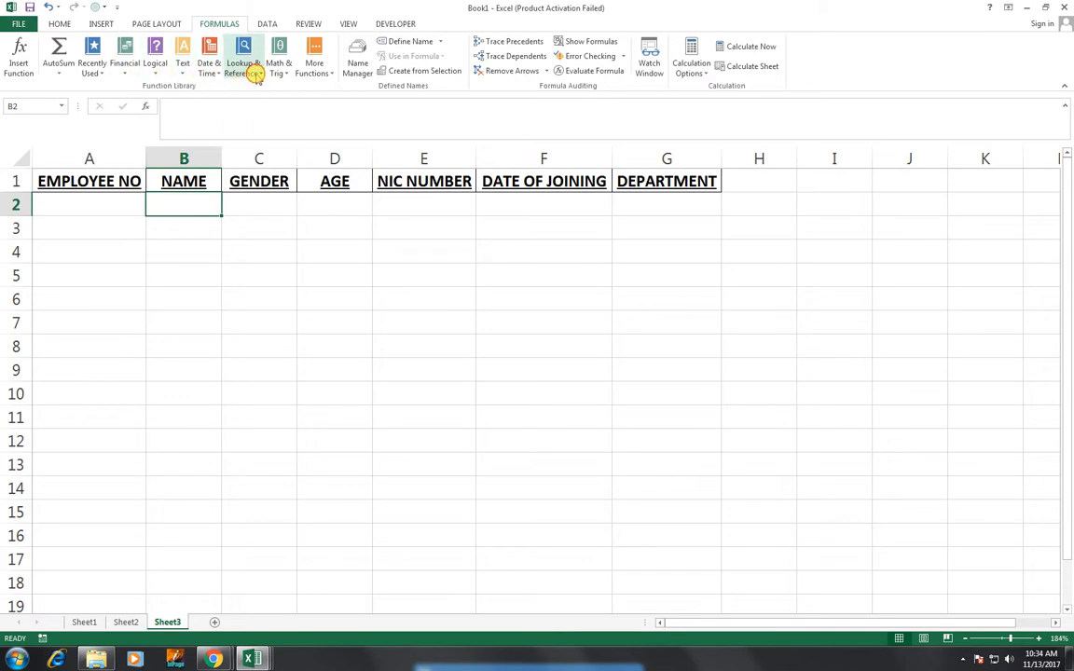
click(249, 71)
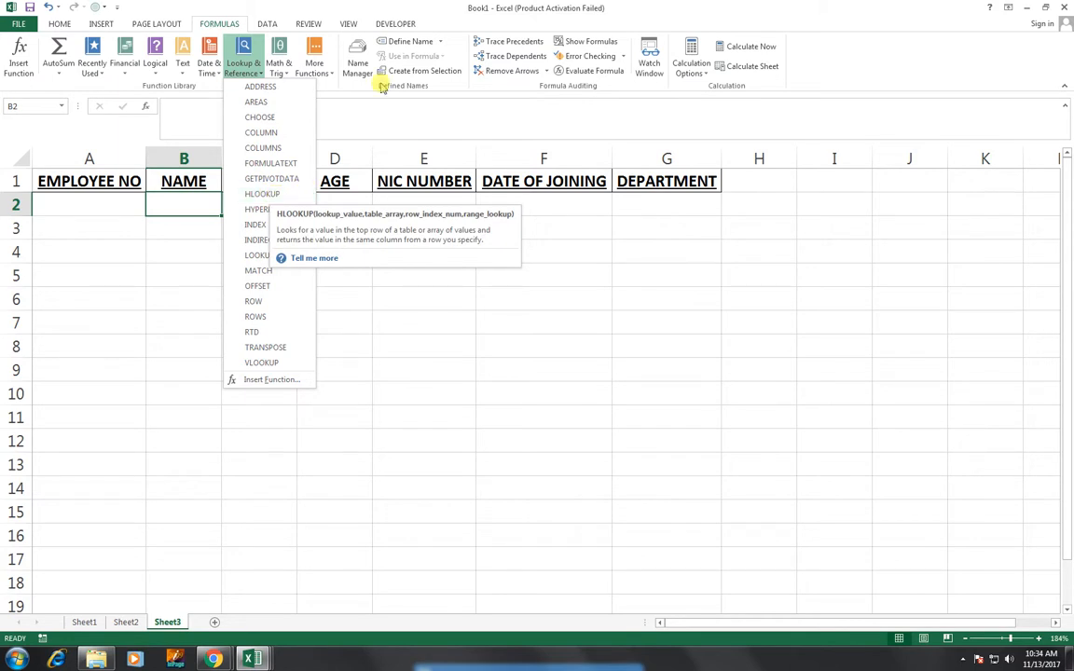
click(643, 21)
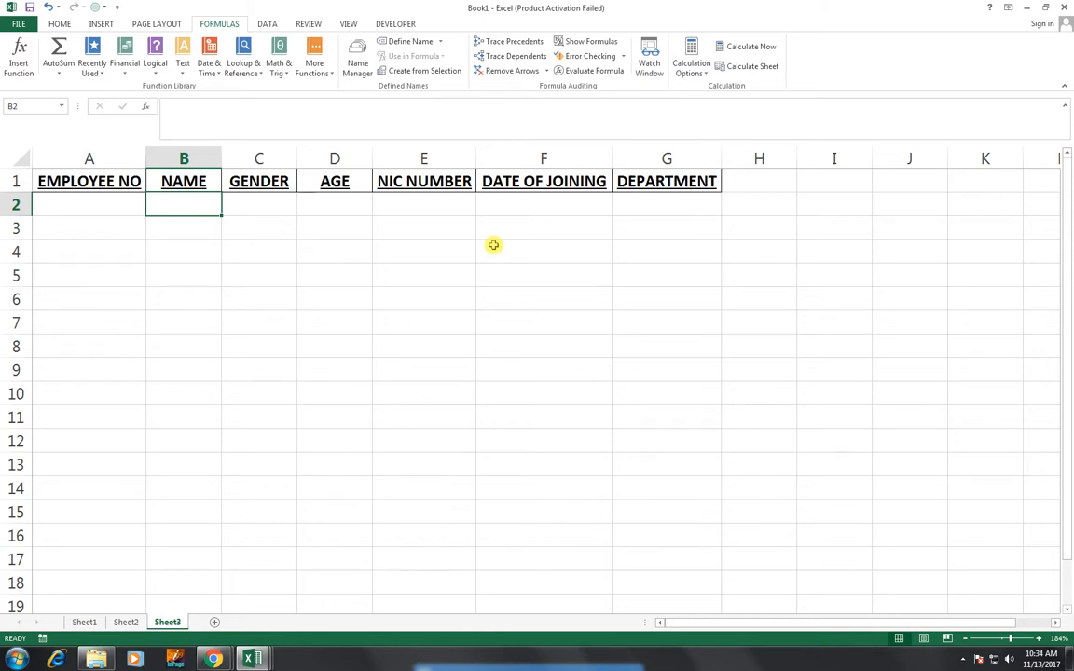
Step: Enter the formula =VLOOKUP(A2,Sheet1!A1:G16,2) in cell B2 of Sheet3 to look up the employee's name
text(=)
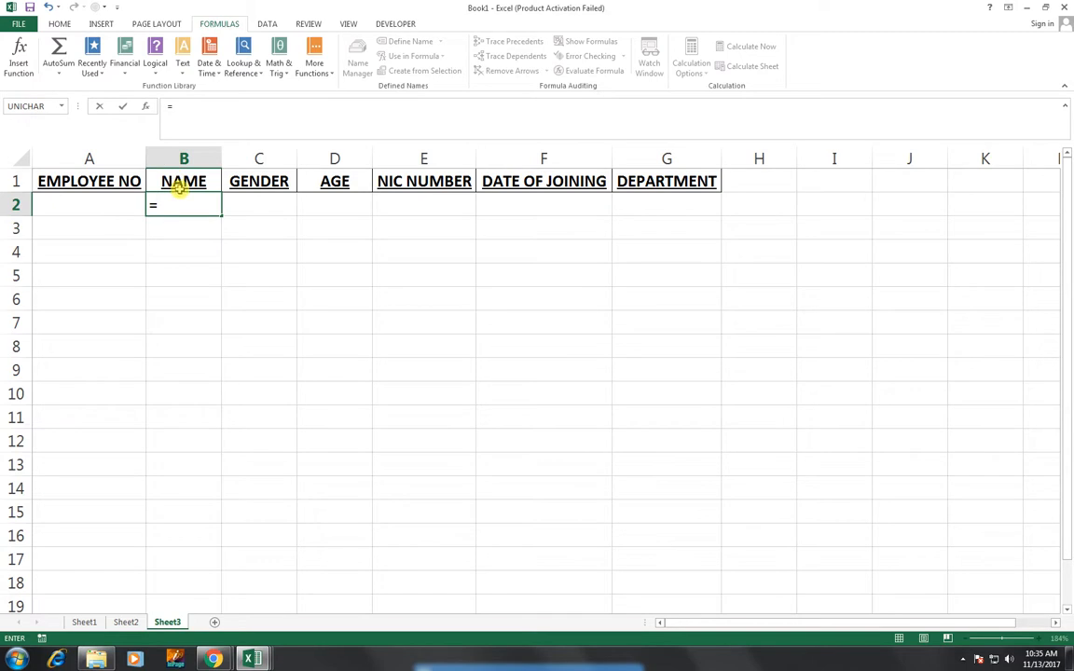
text(VLOOKUP()
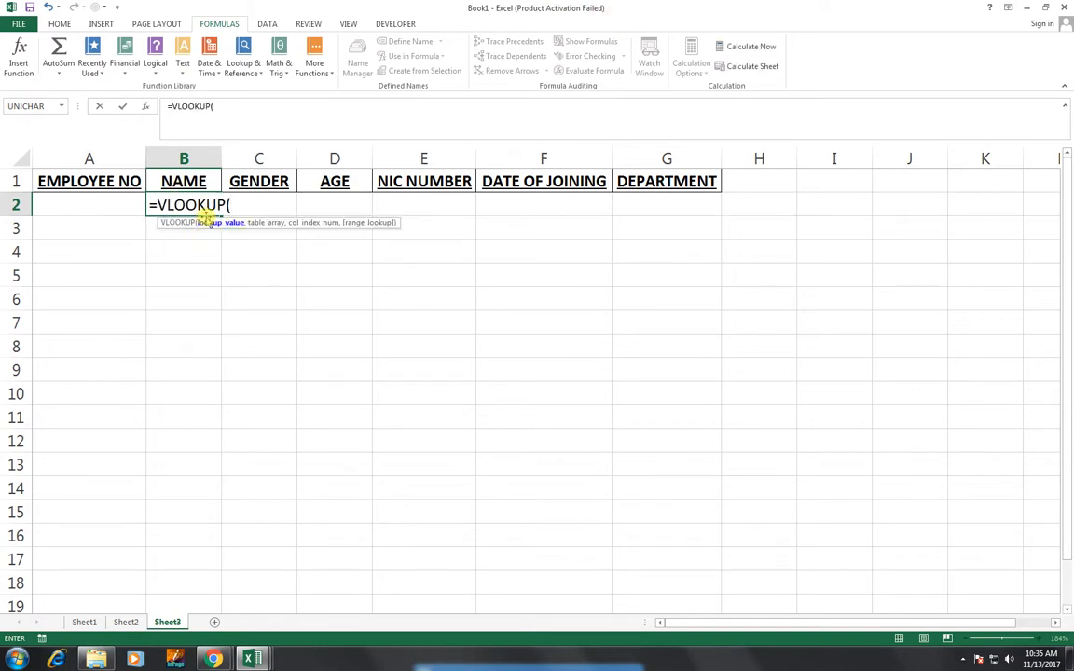
click(102, 204)
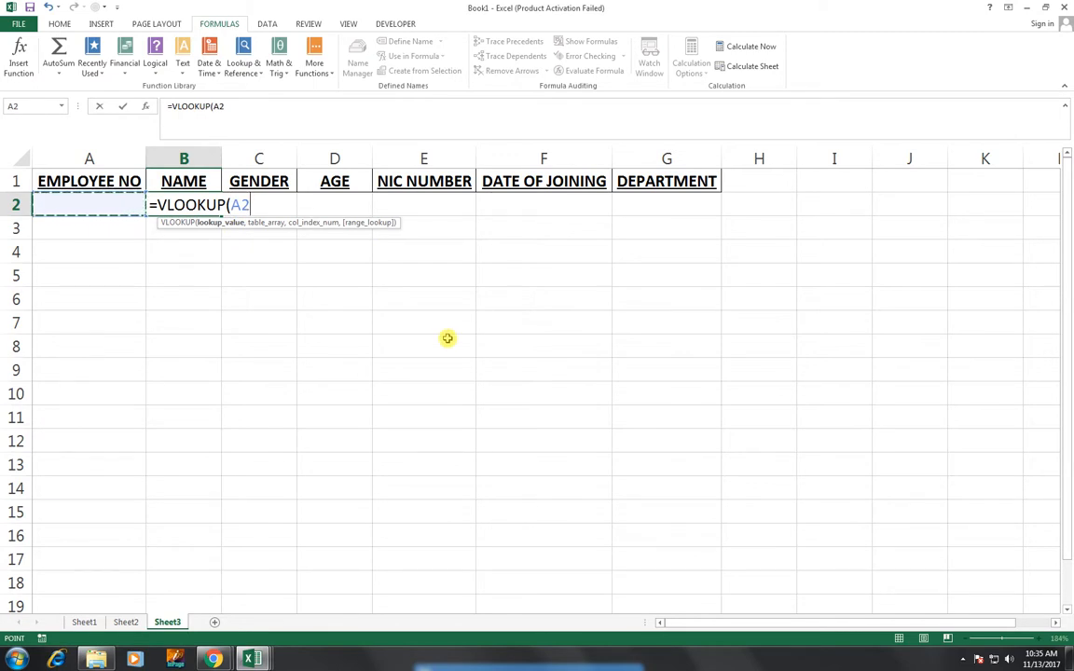
text(,)
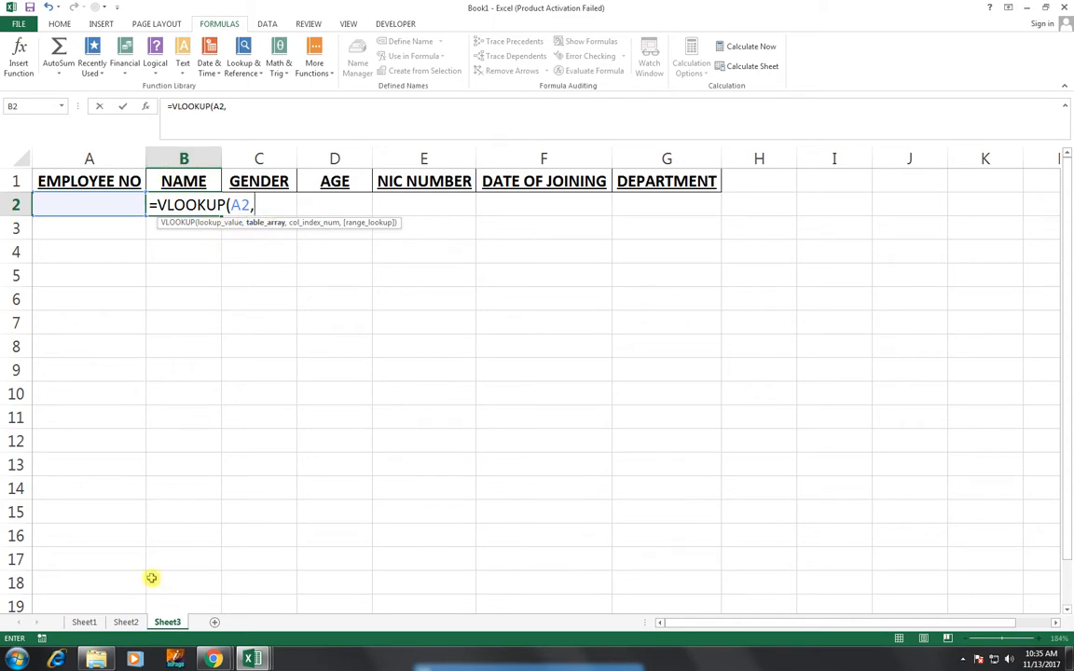
click(119, 619)
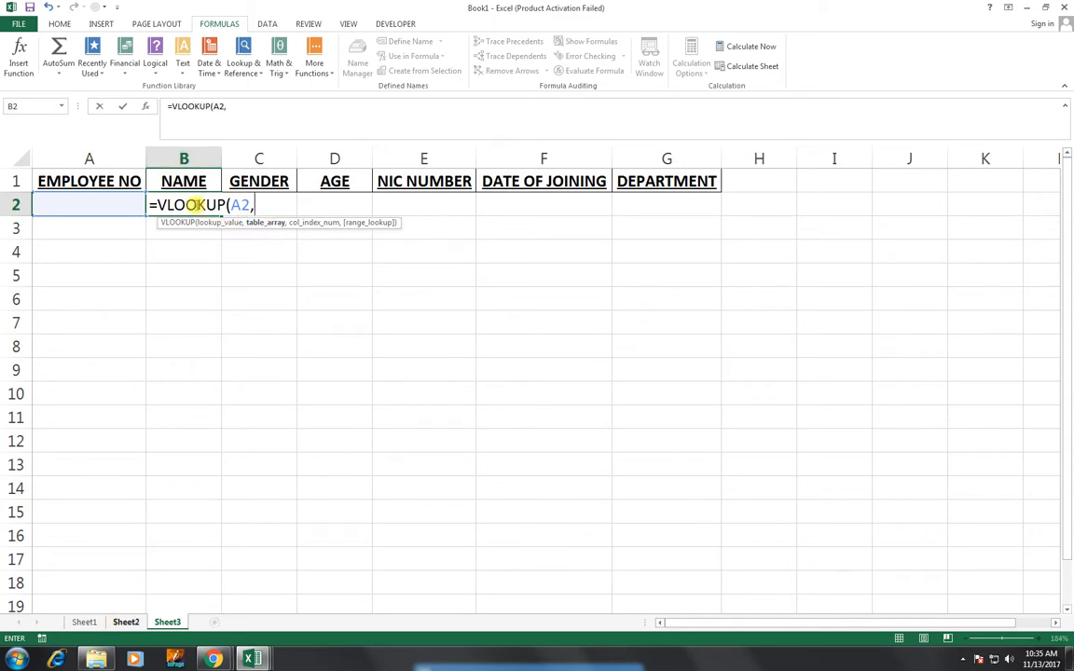
click(84, 621)
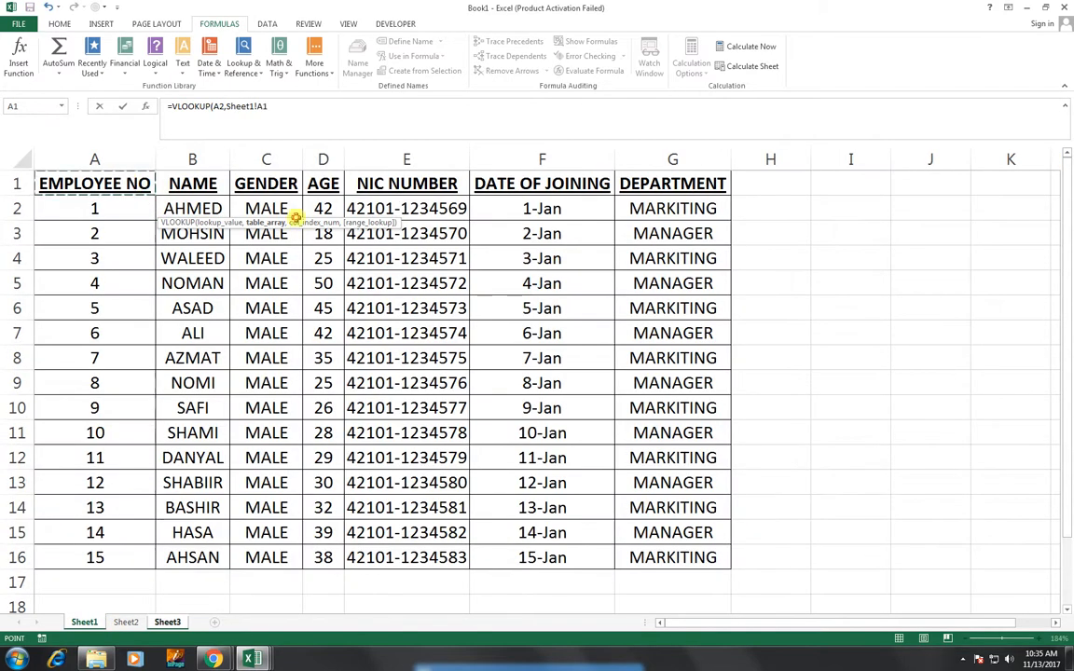
drag(294, 217, 638, 562)
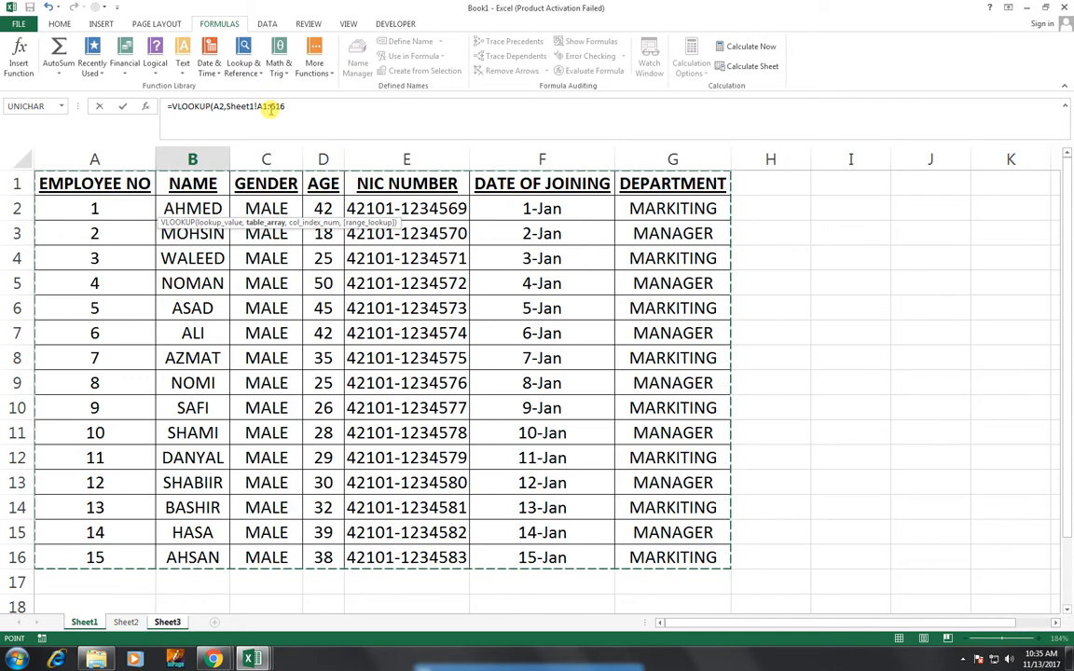
drag(270, 106, 284, 106)
text(,)
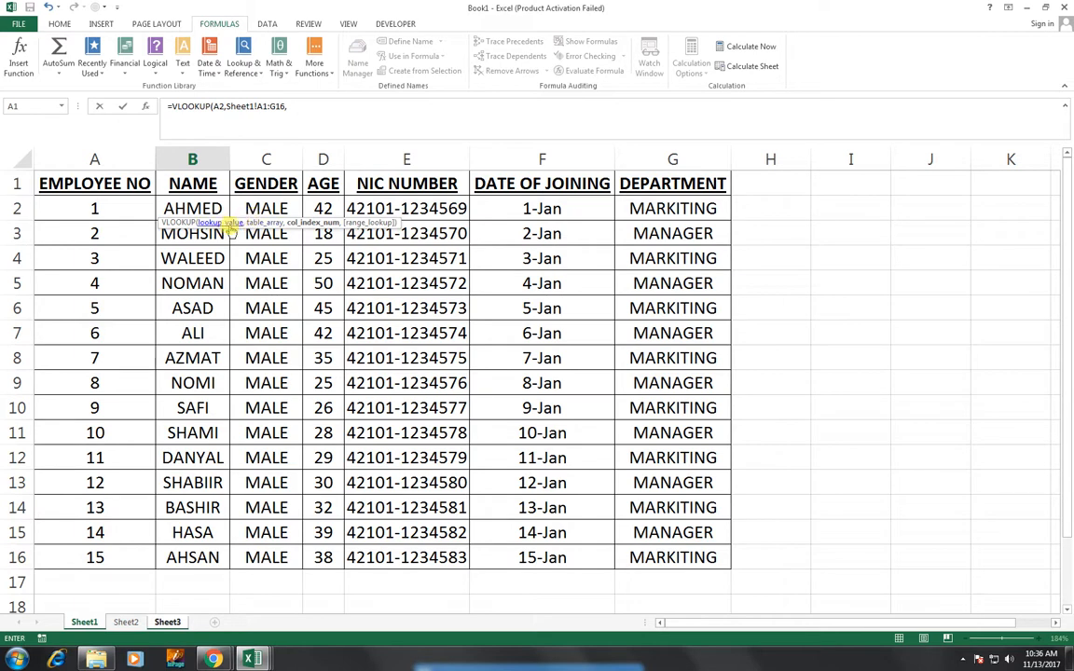
drag(247, 210, 250, 124)
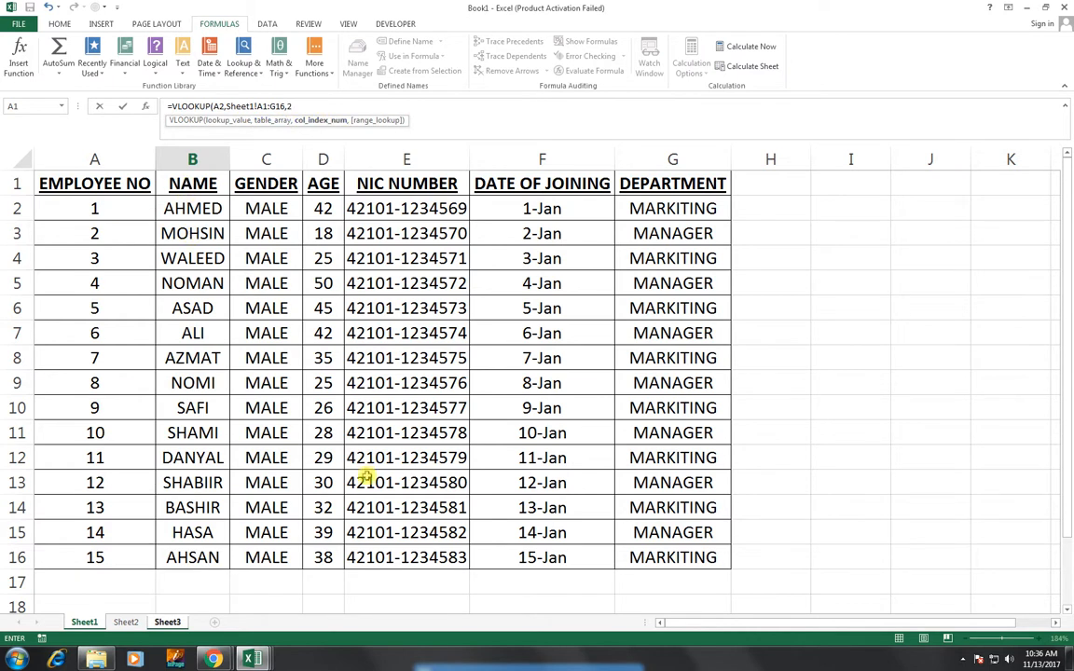
text(,0))
key(Return)
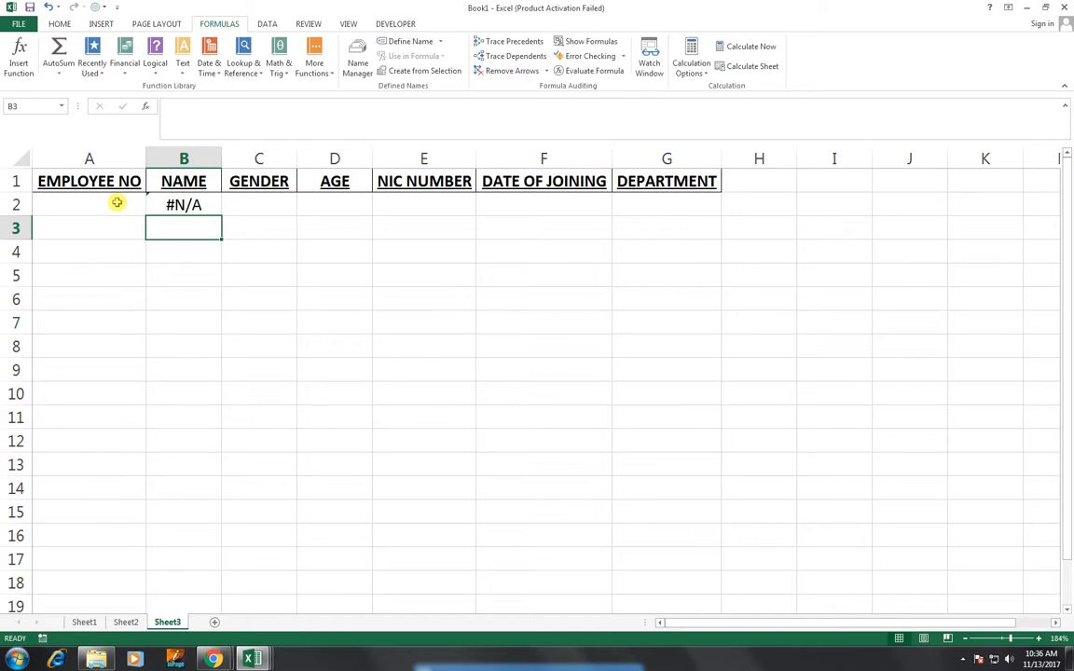
Step: Test the name lookup with employee numbers 1 and 2 in cell A2 of Sheet3, checking the result against Sheet1
click(116, 203)
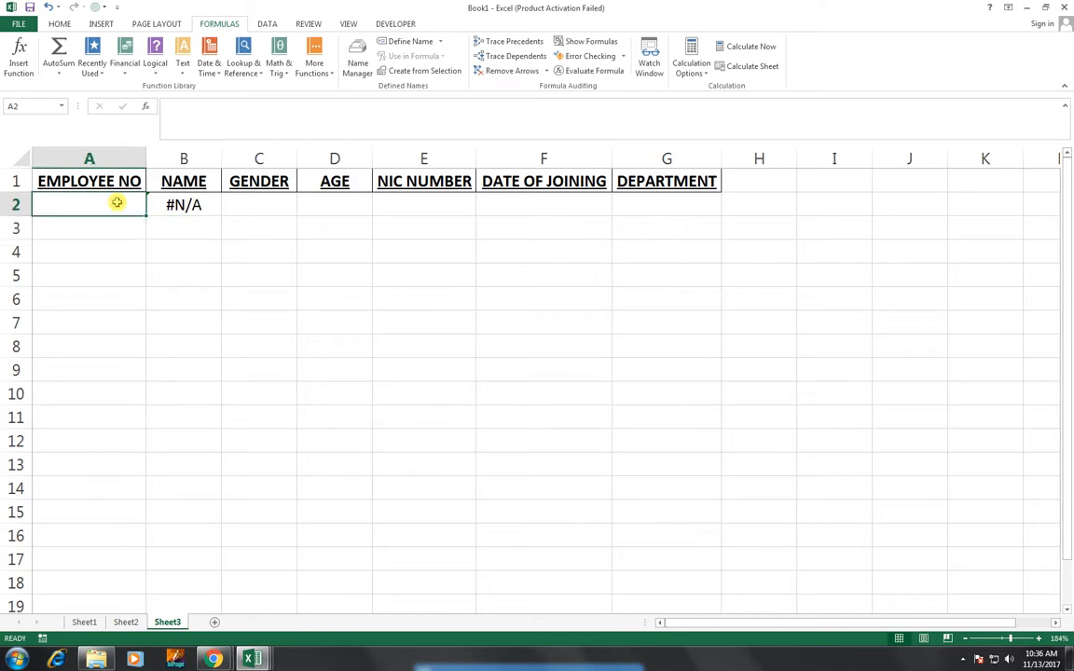
text(1)
key(Return)
click(116, 203)
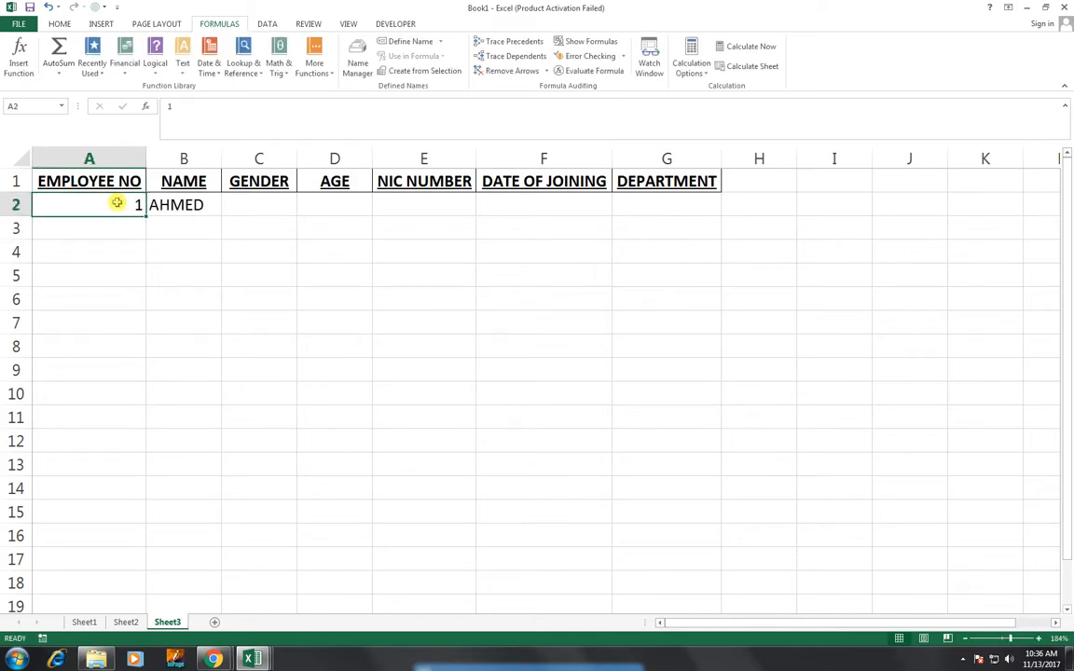
text(2)
key(Return)
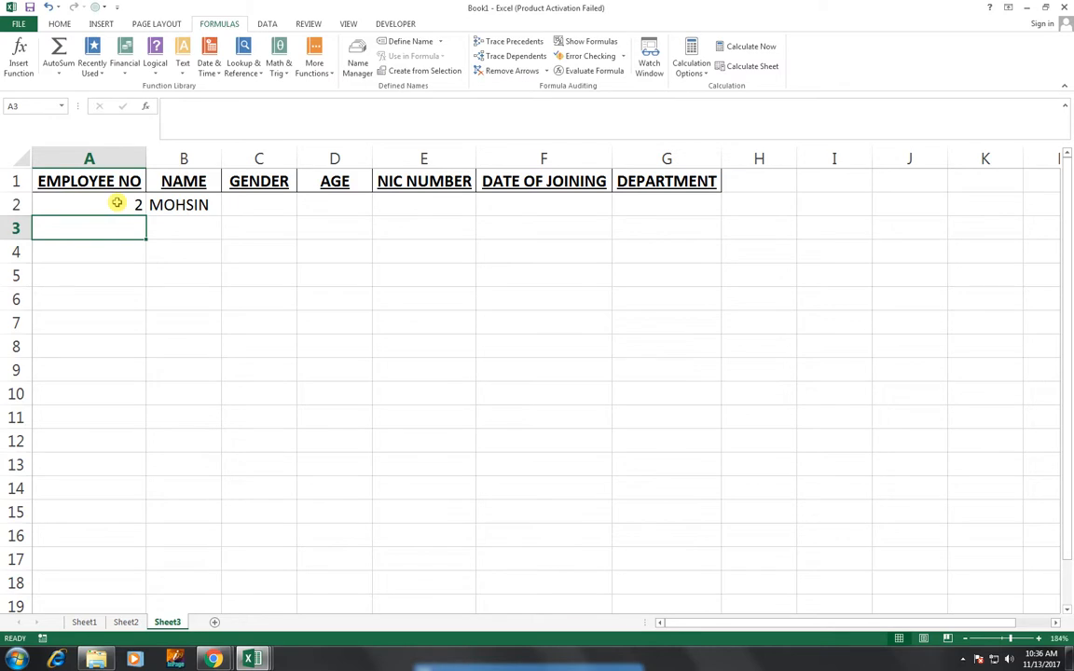
click(85, 624)
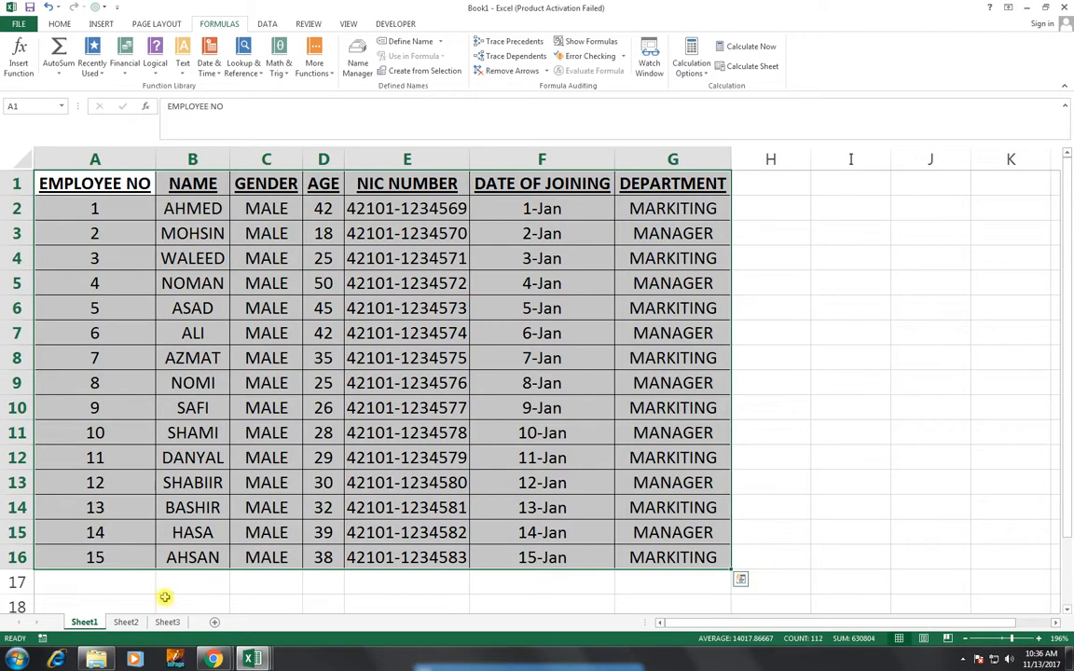
click(166, 623)
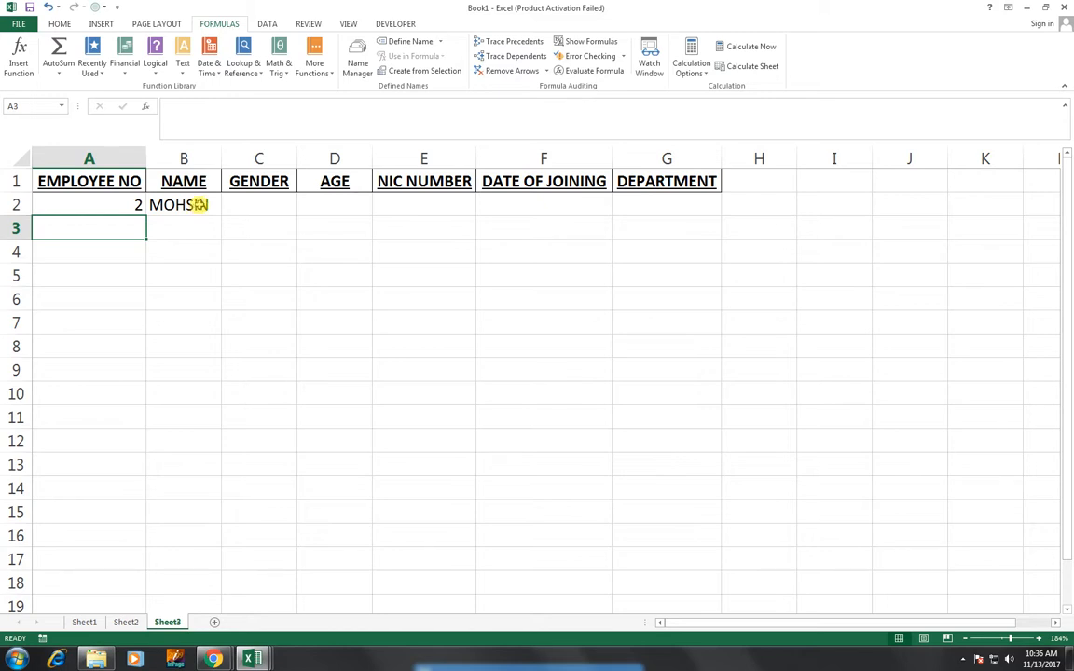
Step: Fill the VLOOKUP formula from B2 across to G2 on Sheet3, check the copies, and fit the NIC NUMBER column to its contents
click(209, 212)
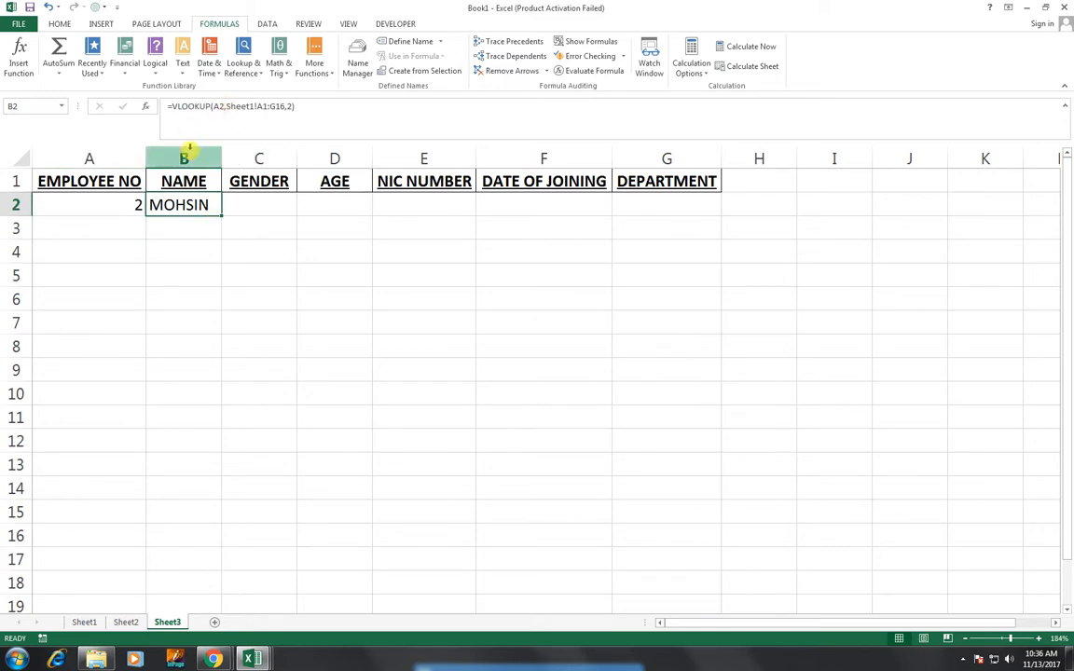
drag(218, 212, 711, 213)
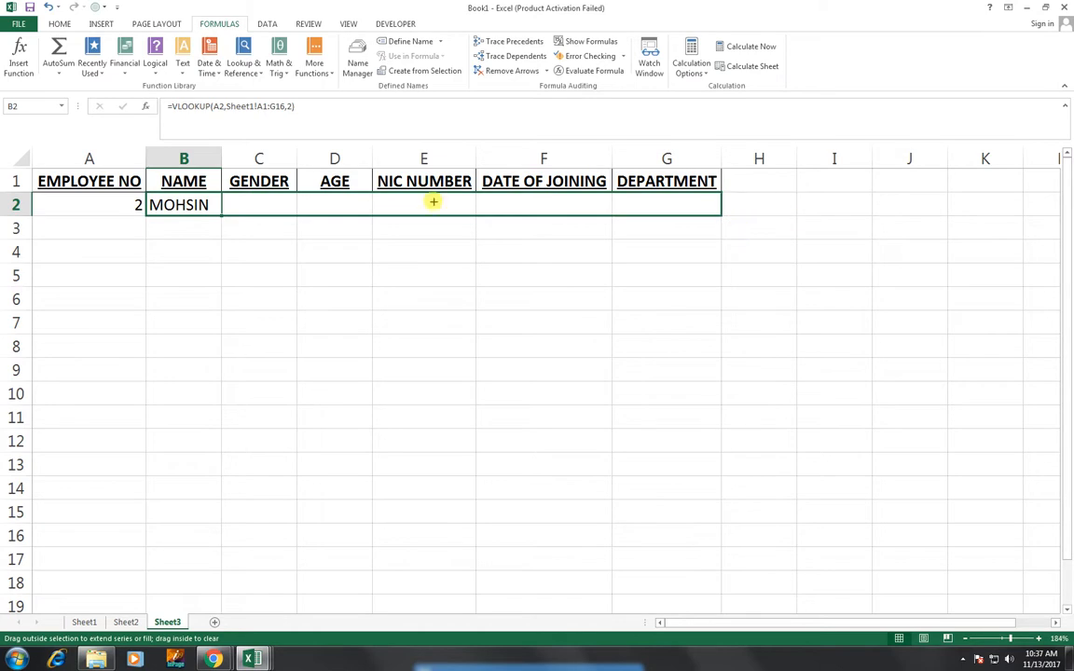
click(274, 207)
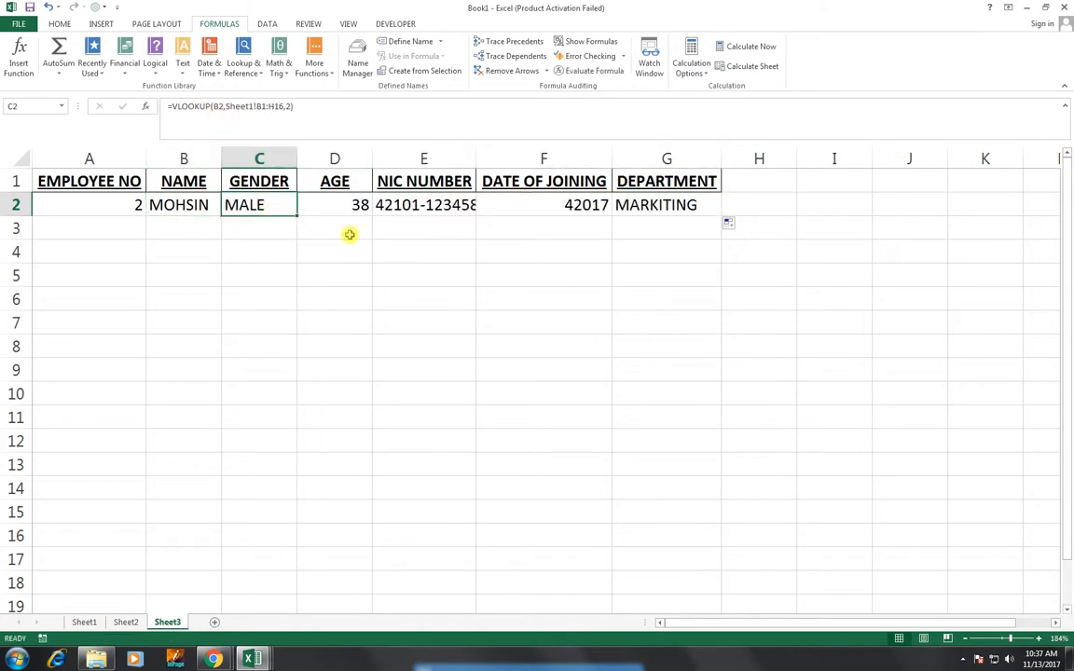
click(345, 204)
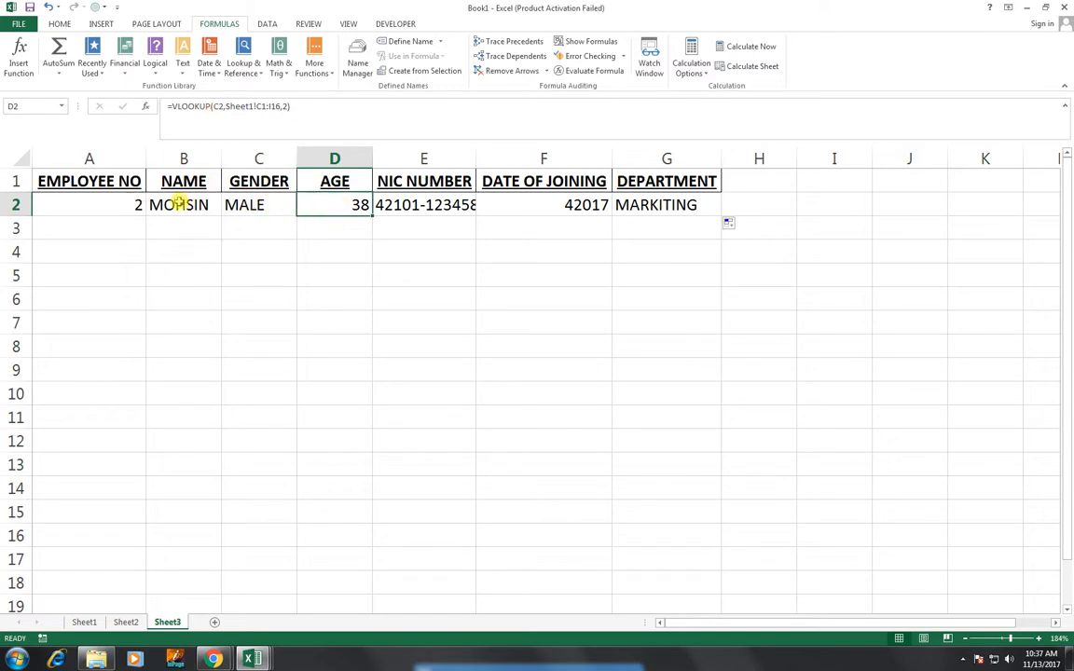
double_click(477, 159)
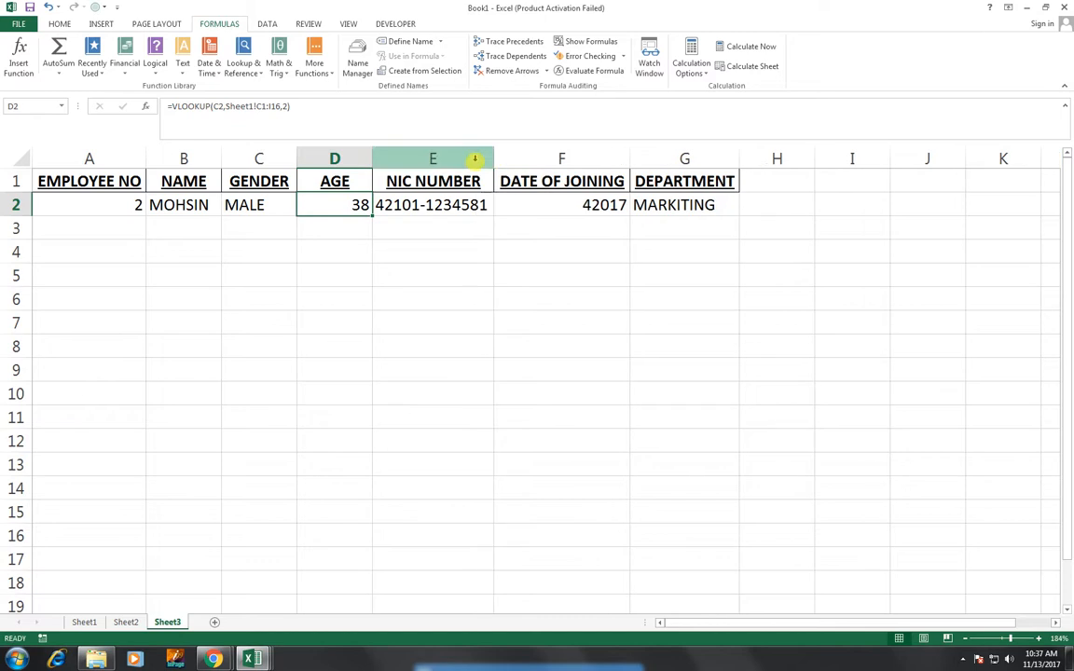
Step: Clear the copied lookup formulas from cells C2 to G2 on Sheet3, keeping the name formula in B2
click(108, 205)
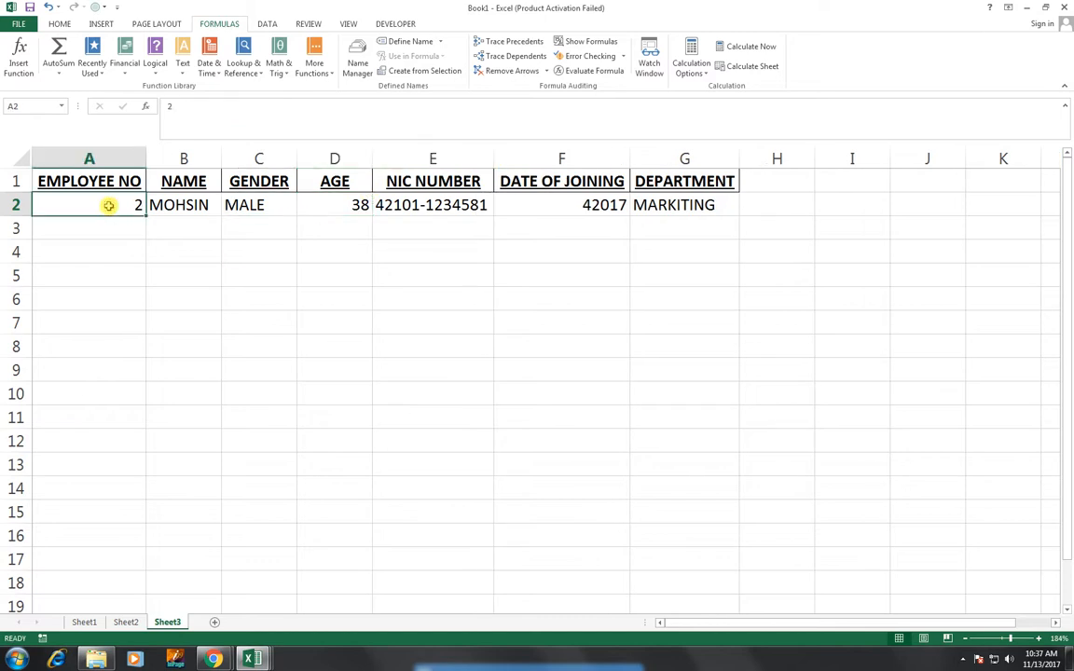
click(179, 204)
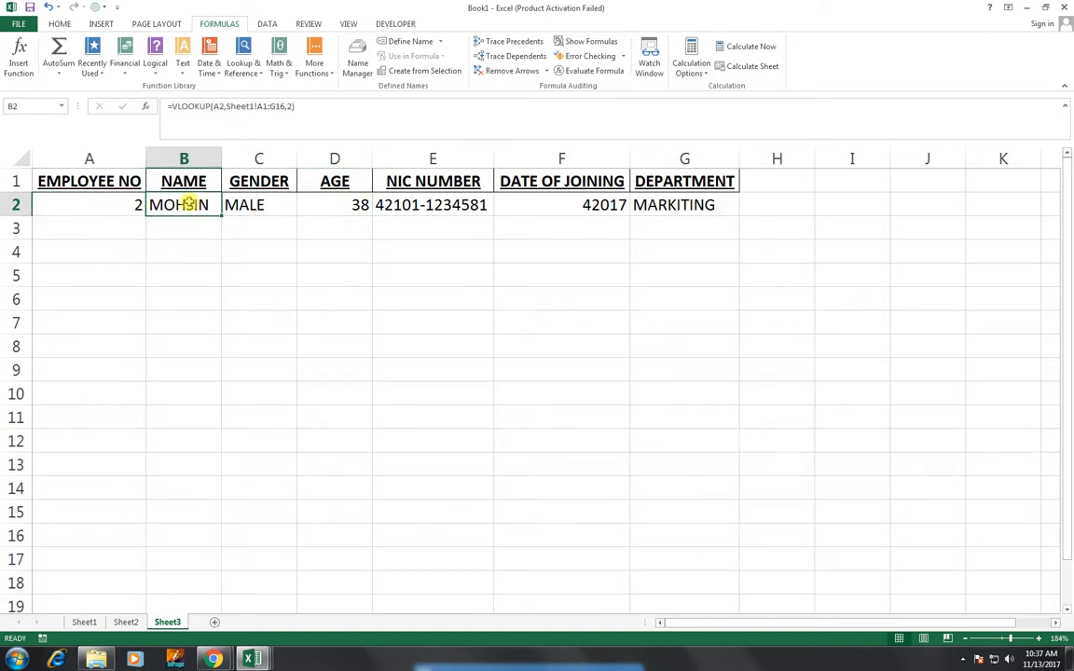
drag(189, 203, 698, 209)
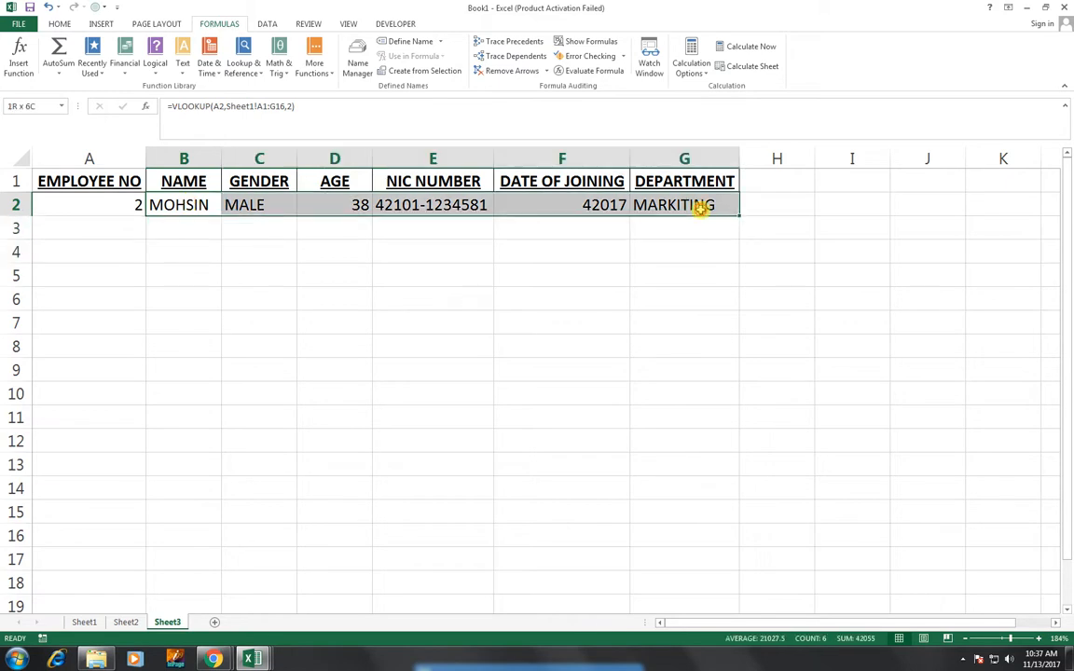
click(266, 204)
drag(267, 204, 688, 205)
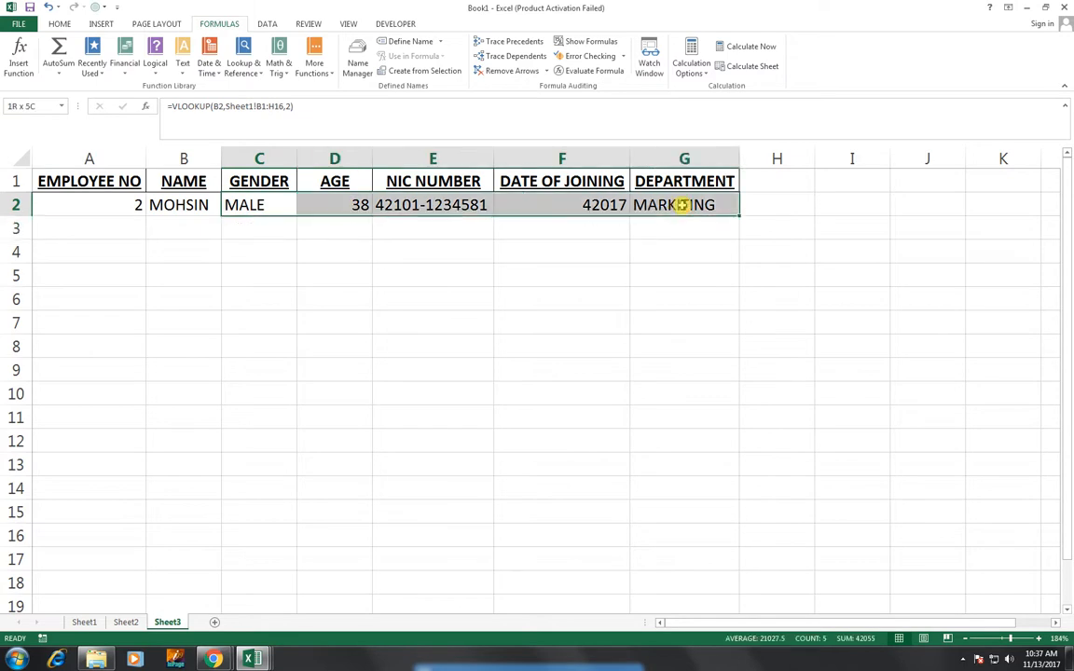
key(Delete)
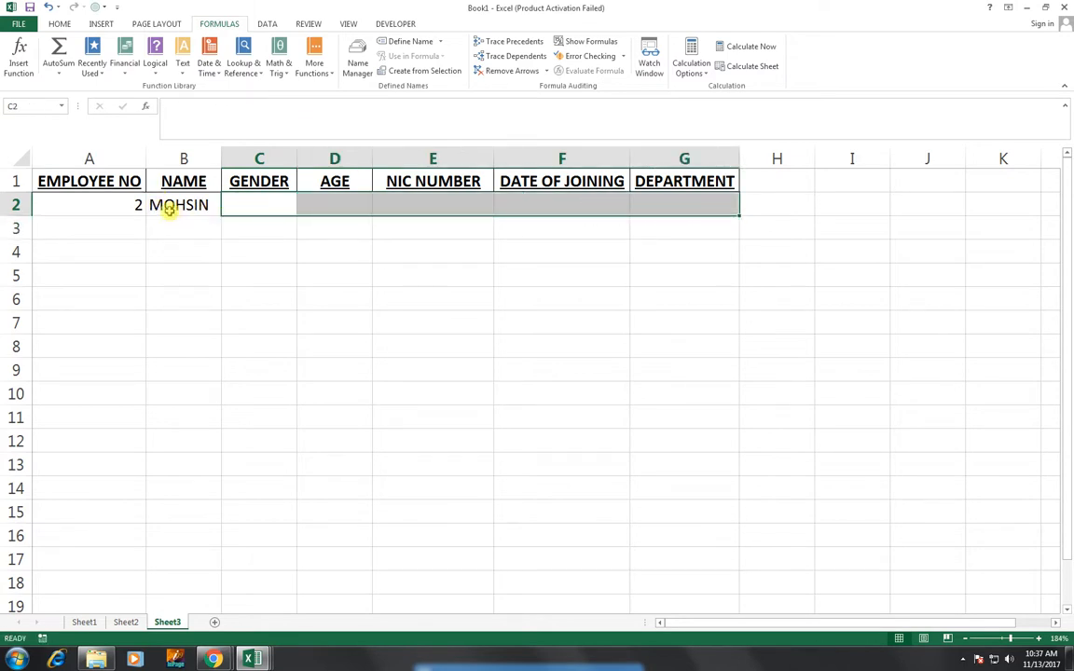
Step: Enter the formula =VLOOKUP(A2,Sheet2!A1:G16,2) in cell C2 of Sheet3 to look up names from Sheet2
click(168, 204)
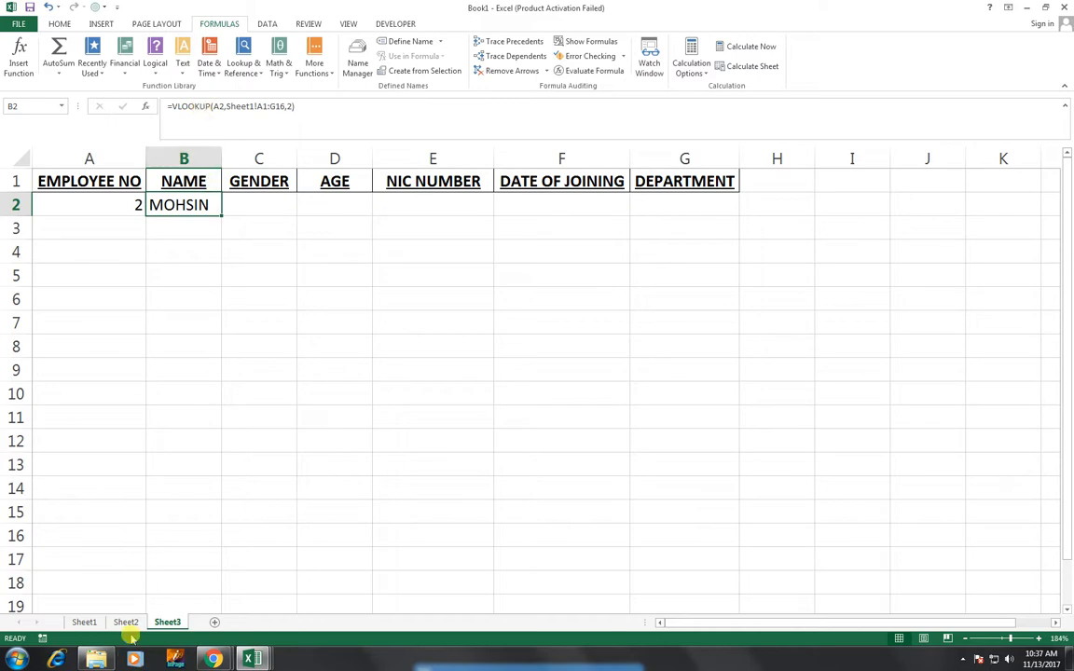
click(250, 201)
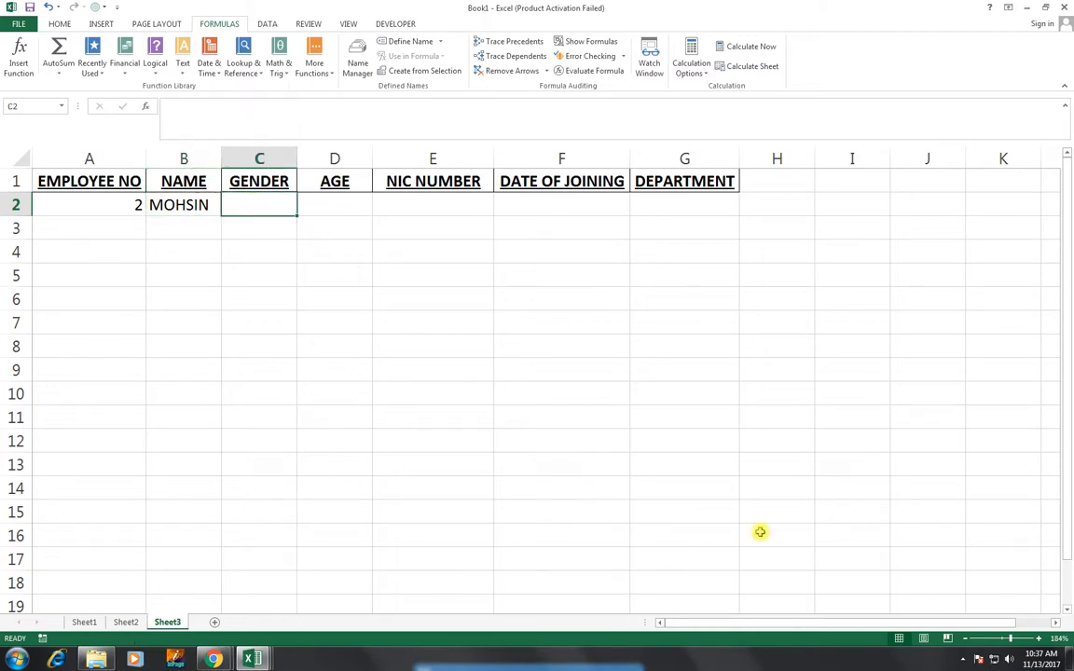
text(=V)
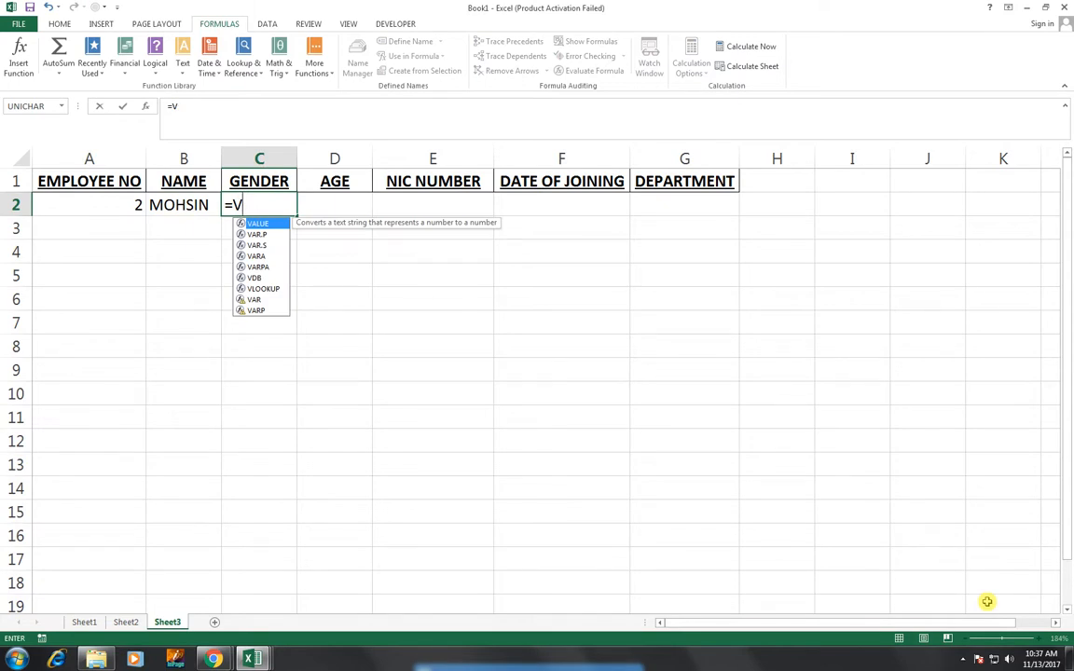
key(Down)
key(Down)
key(Down)
key(Down)
key(Down)
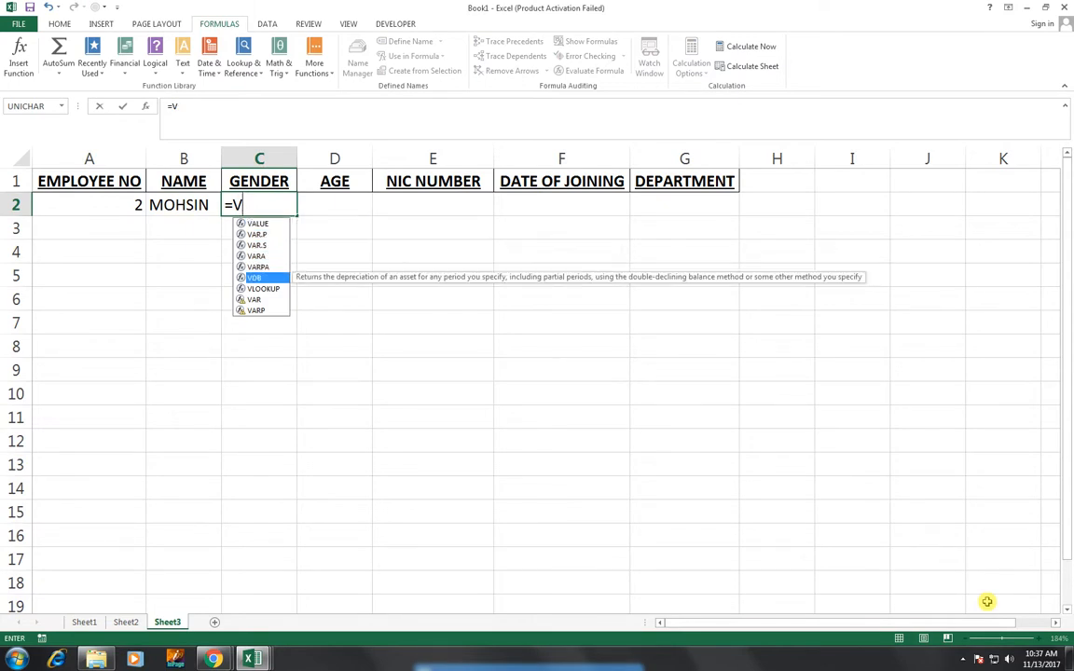
key(Down)
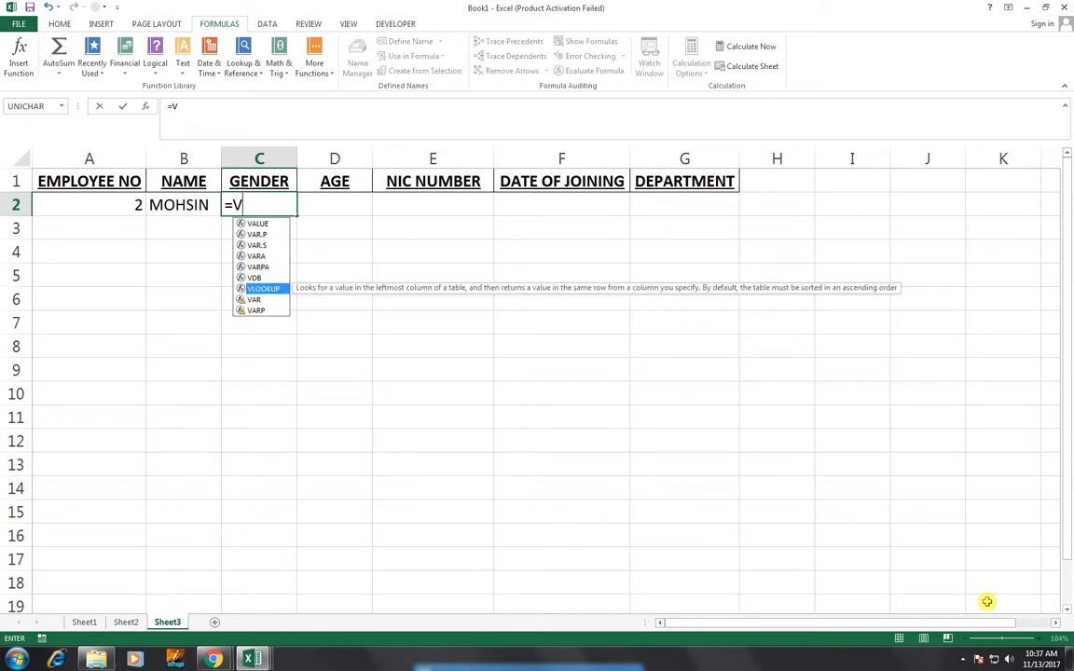
key(Tab)
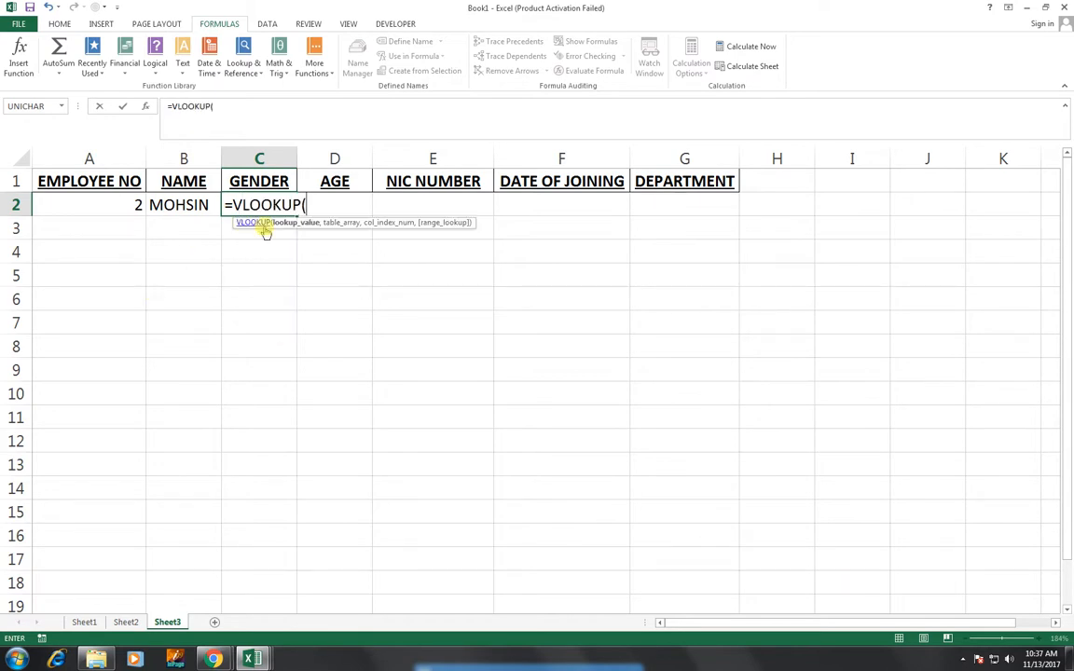
click(93, 204)
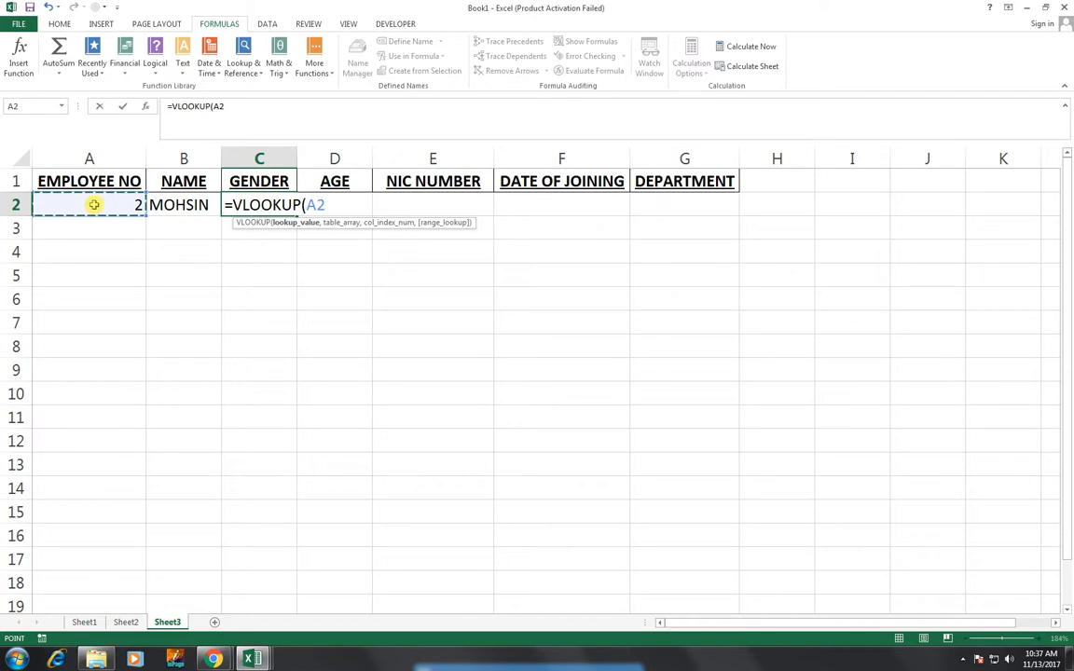
text(,)
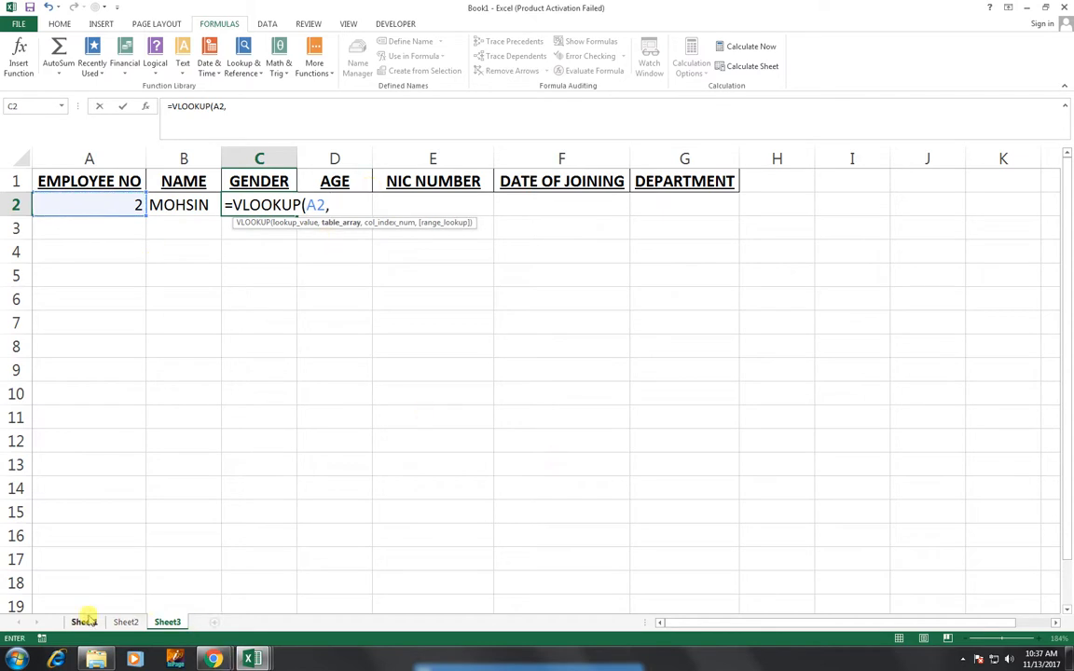
click(124, 621)
click(104, 185)
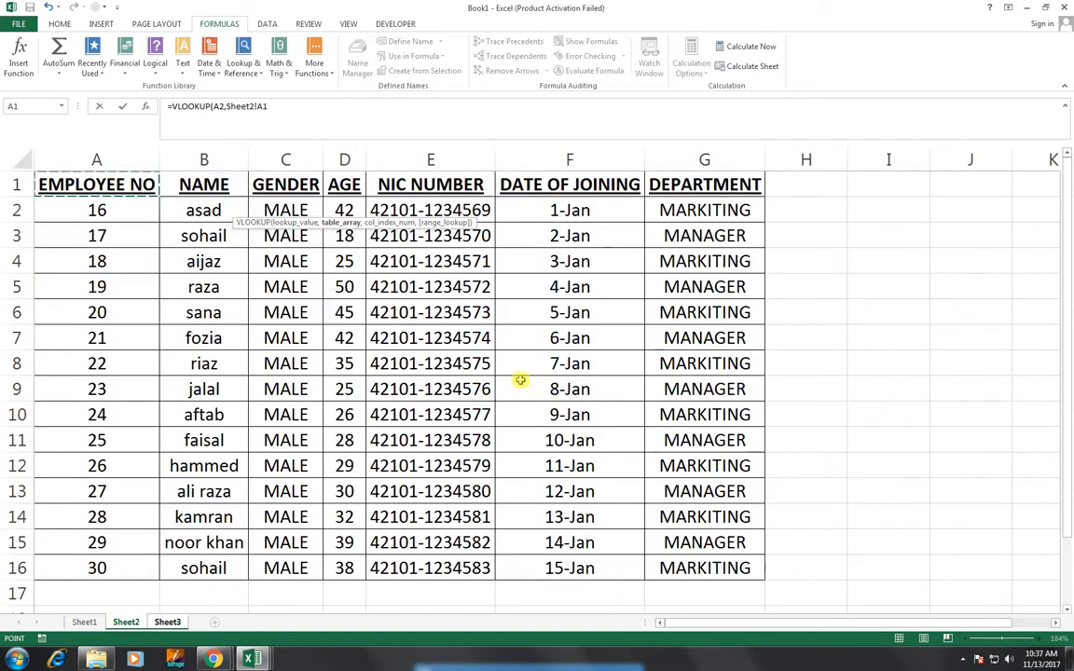
drag(520, 379, 684, 568)
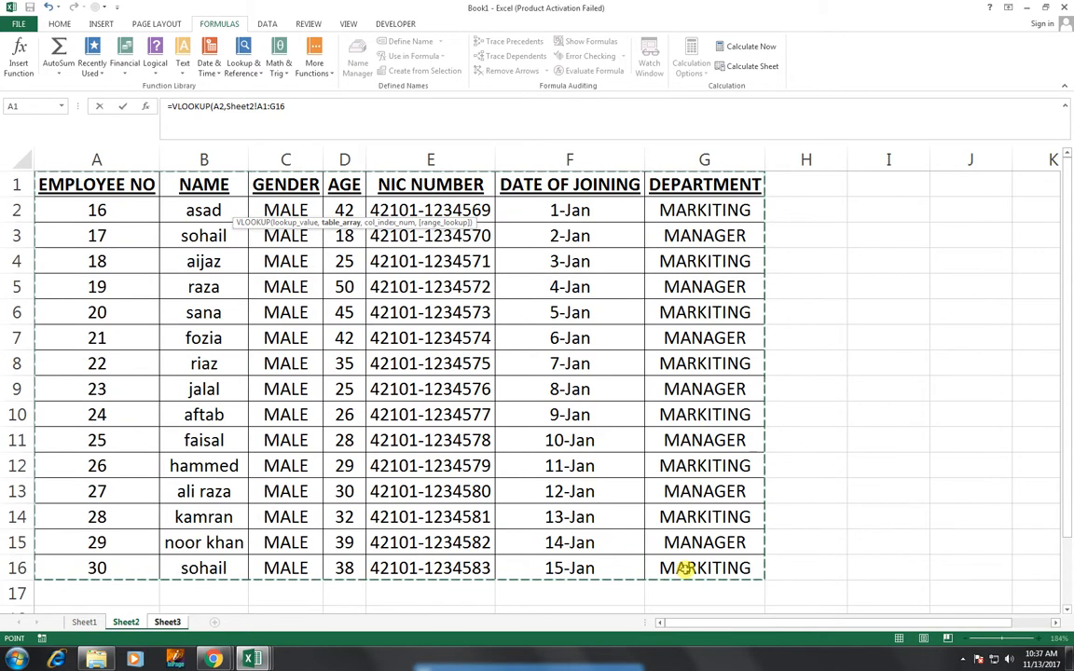
text(,2)
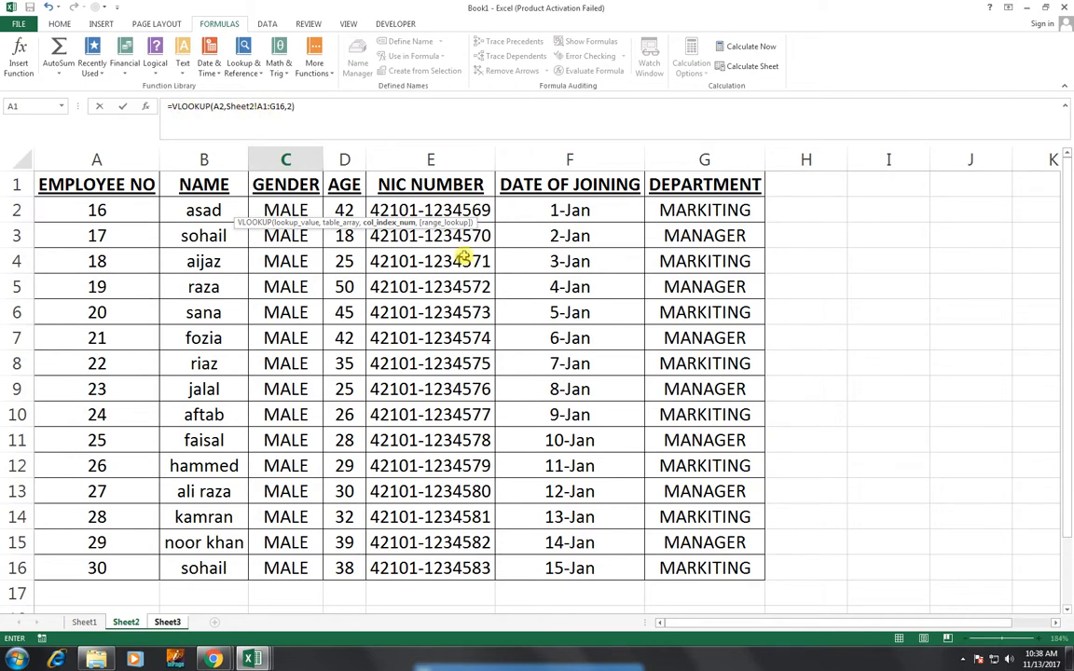
key(Return)
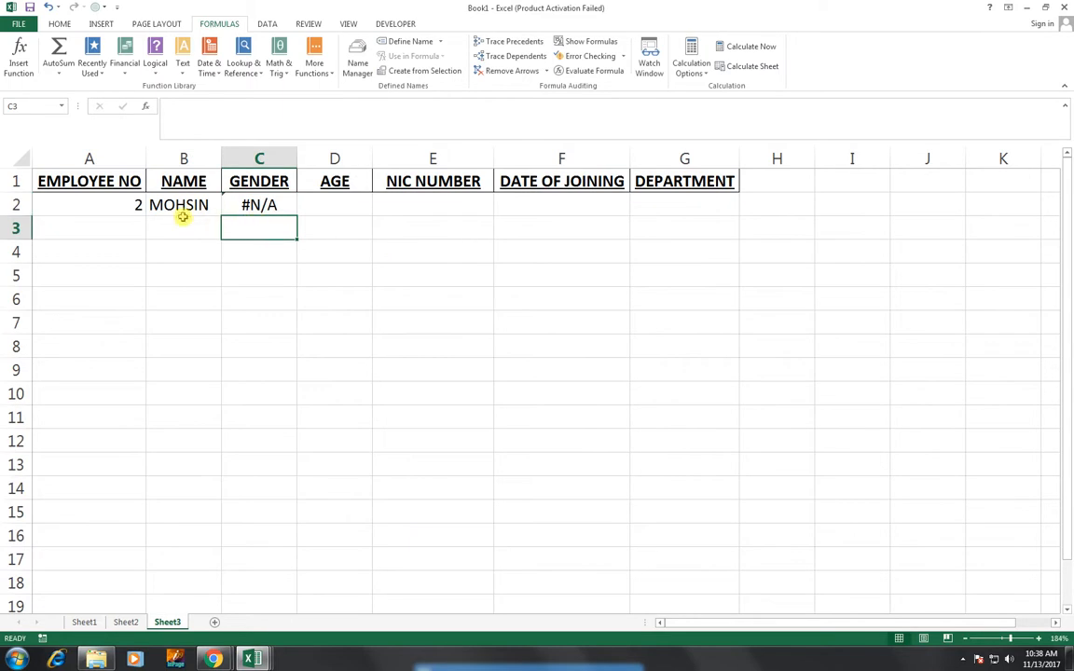
Step: Compare the employee numbers on Sheet1 and Sheet2, and test both lookups with 15 and 20 in cell A2 of Sheet3
click(130, 208)
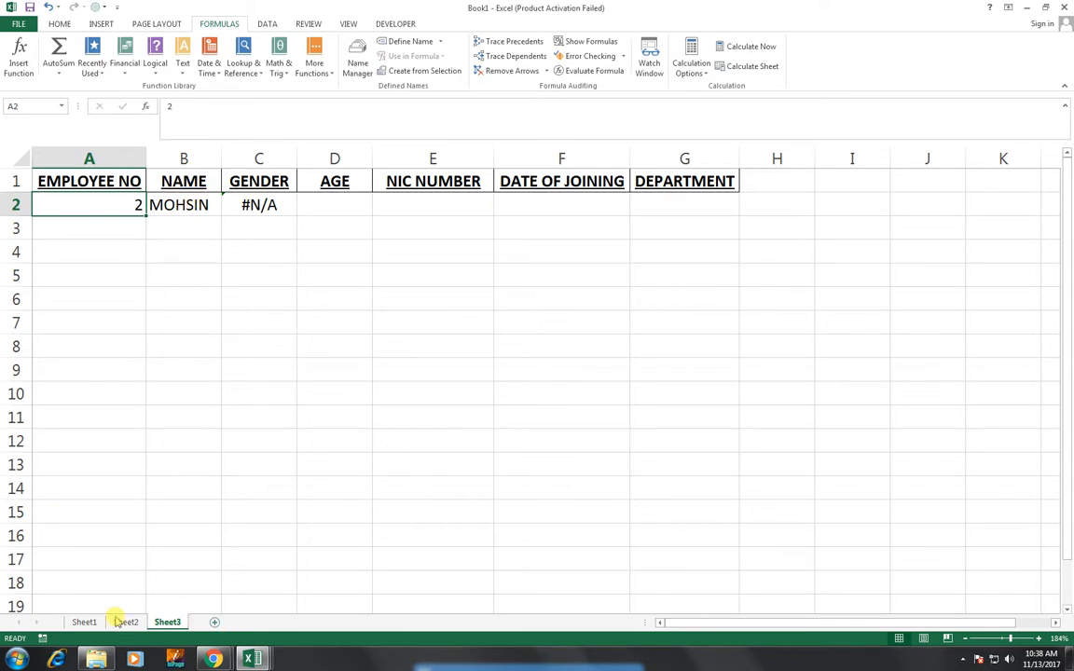
key(ctrl+Page_Up)
key(ctrl+Page_Up)
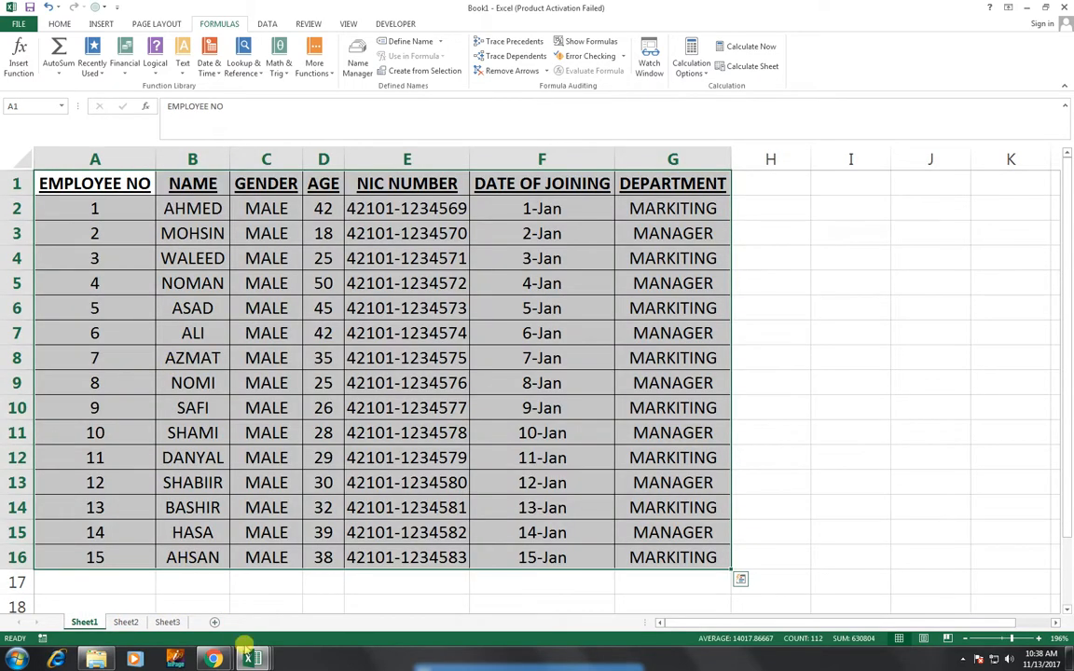
key(ctrl+Page_Down)
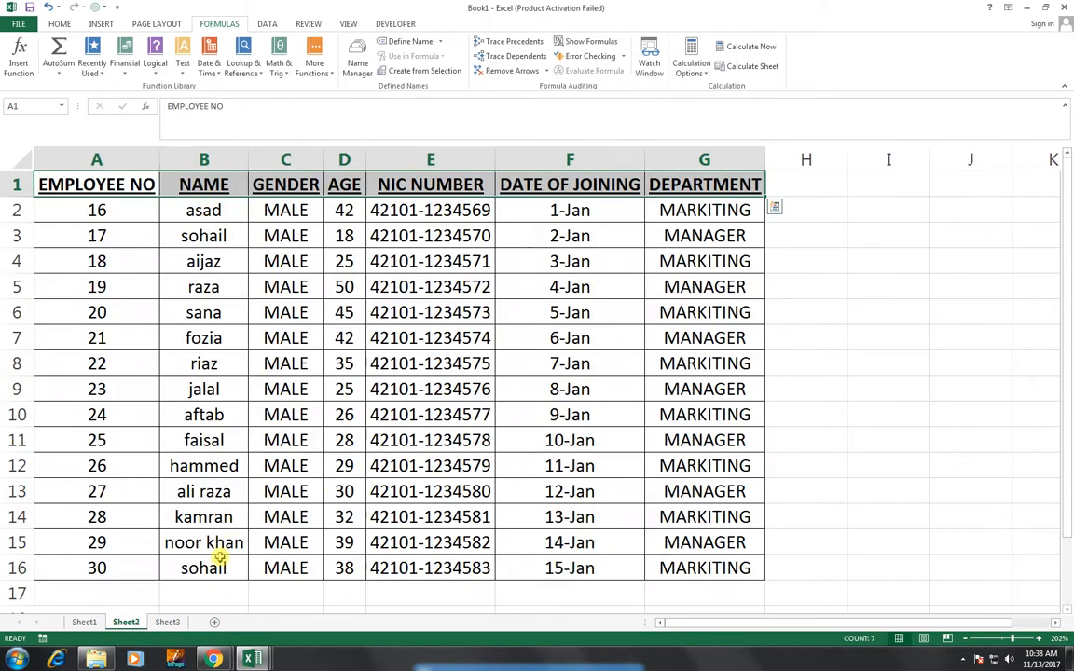
key(ctrl+Page_Down)
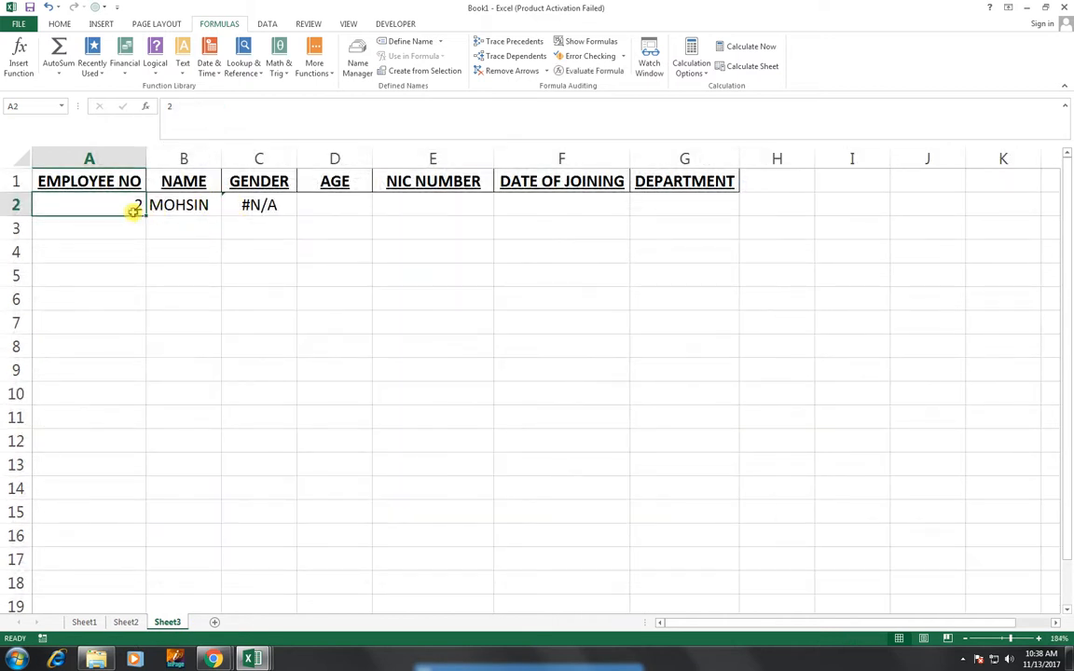
text(15)
key(Return)
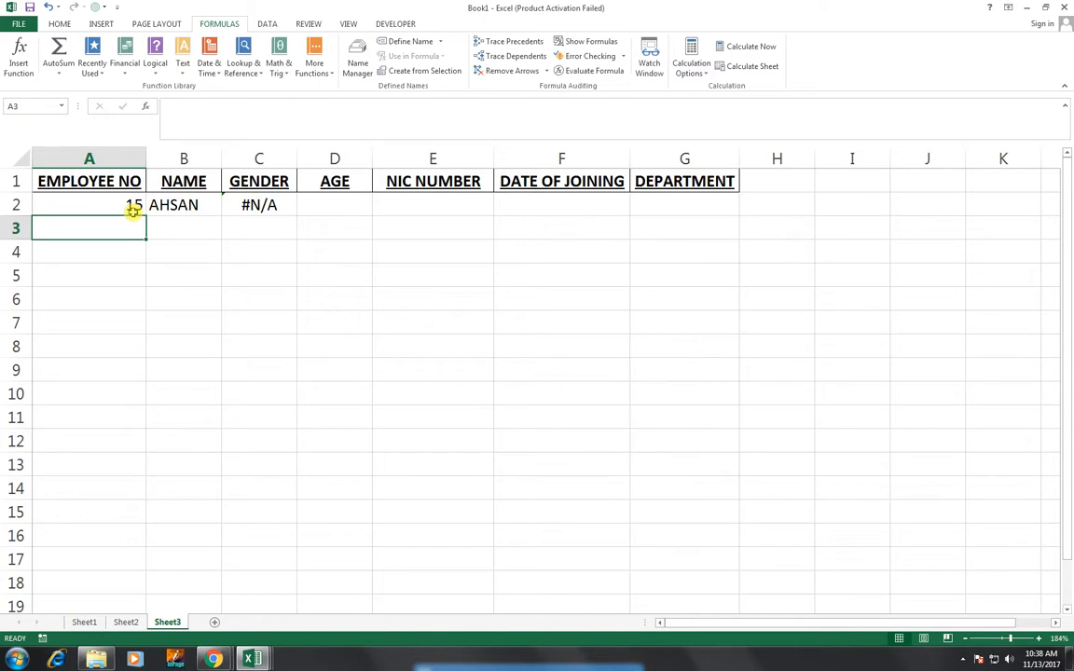
click(133, 211)
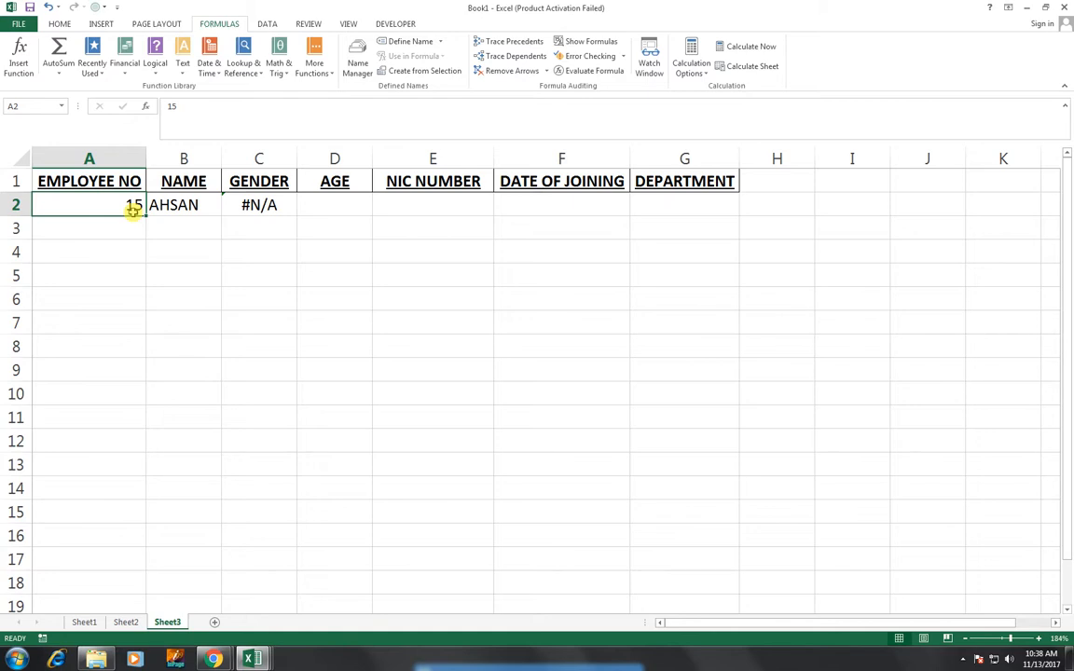
text(20)
key(Return)
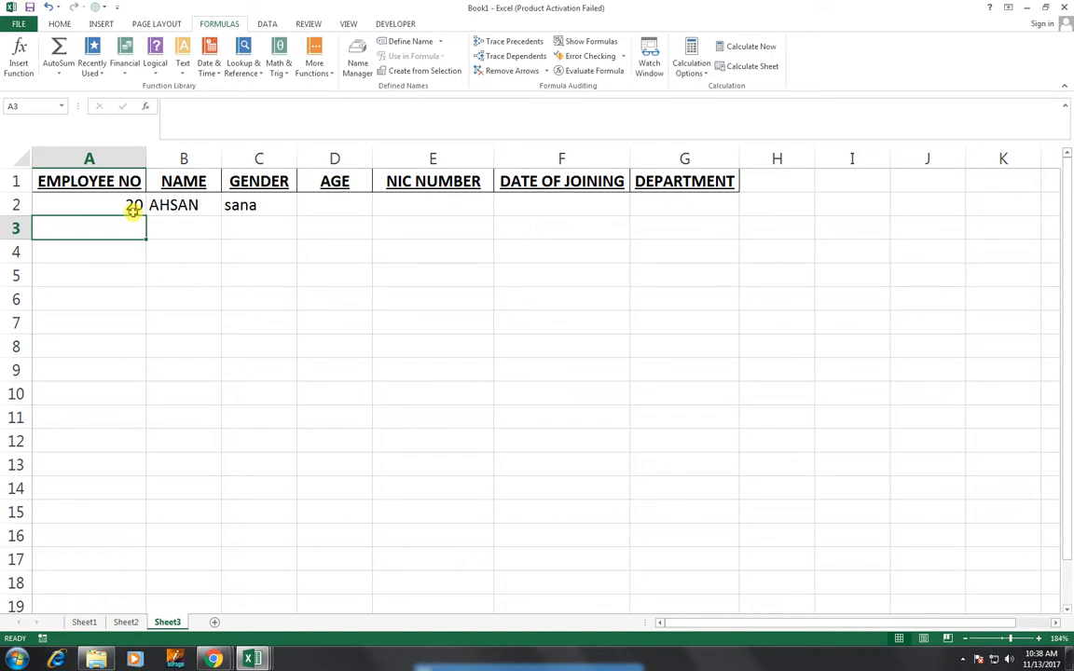
Step: Clear the employee number and both lookup formulas from cells A2 to C2 on Sheet3
click(133, 211)
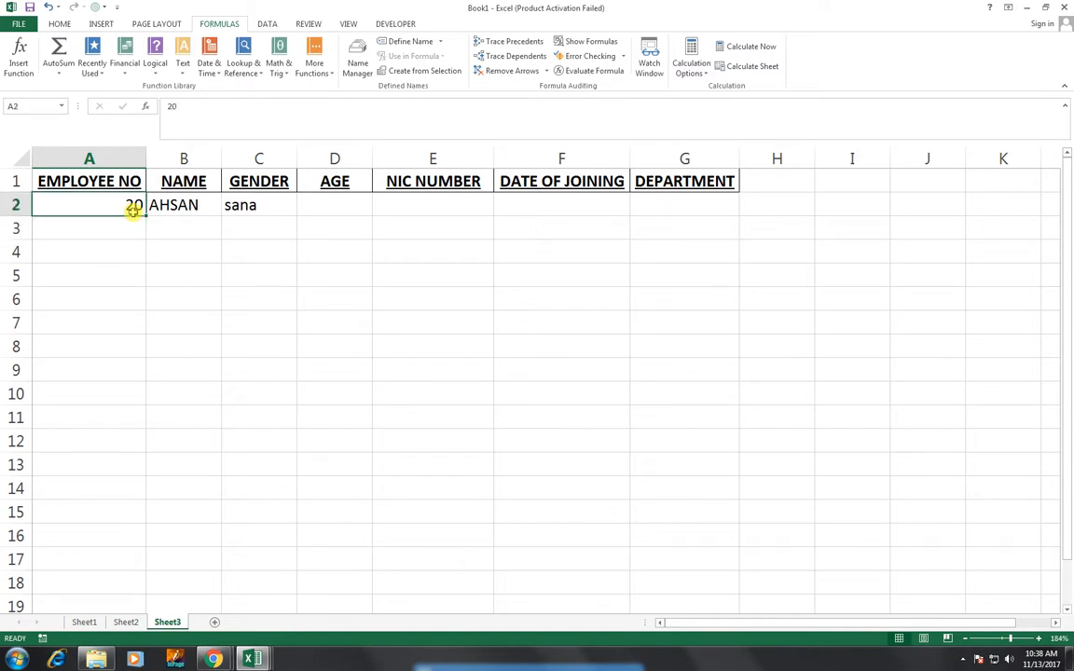
key(shift+Right)
key(shift+Right)
key(Delete)
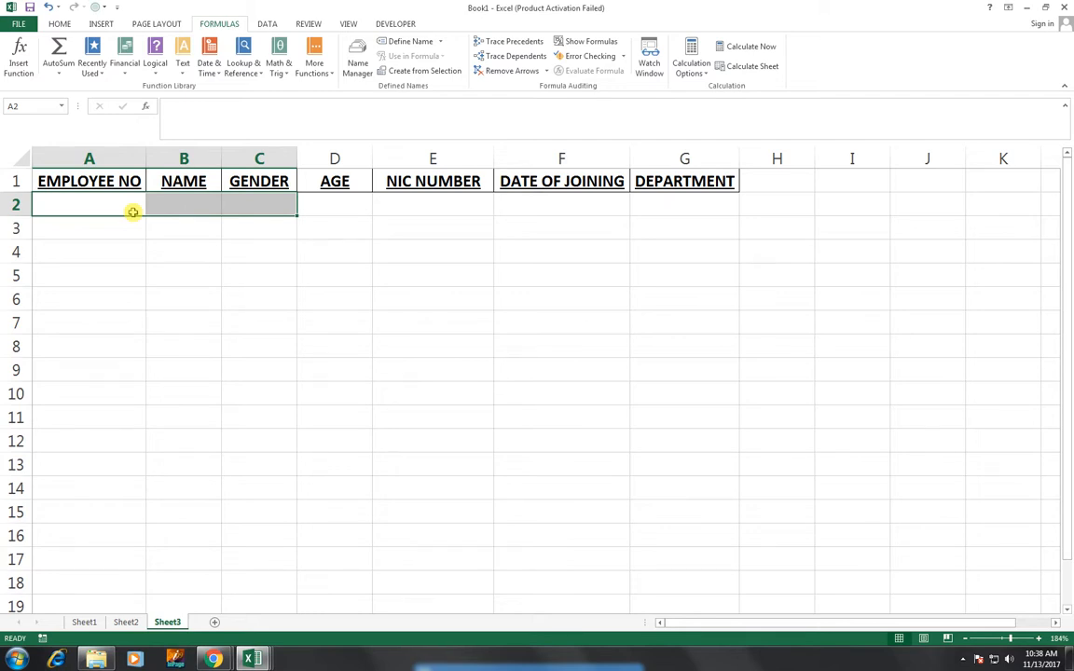
Step: Start the formula =IFERROR(VLOOKUP(A2, in cell B2 of Sheet3, using the employee number cell as the lookup value
key(Right)
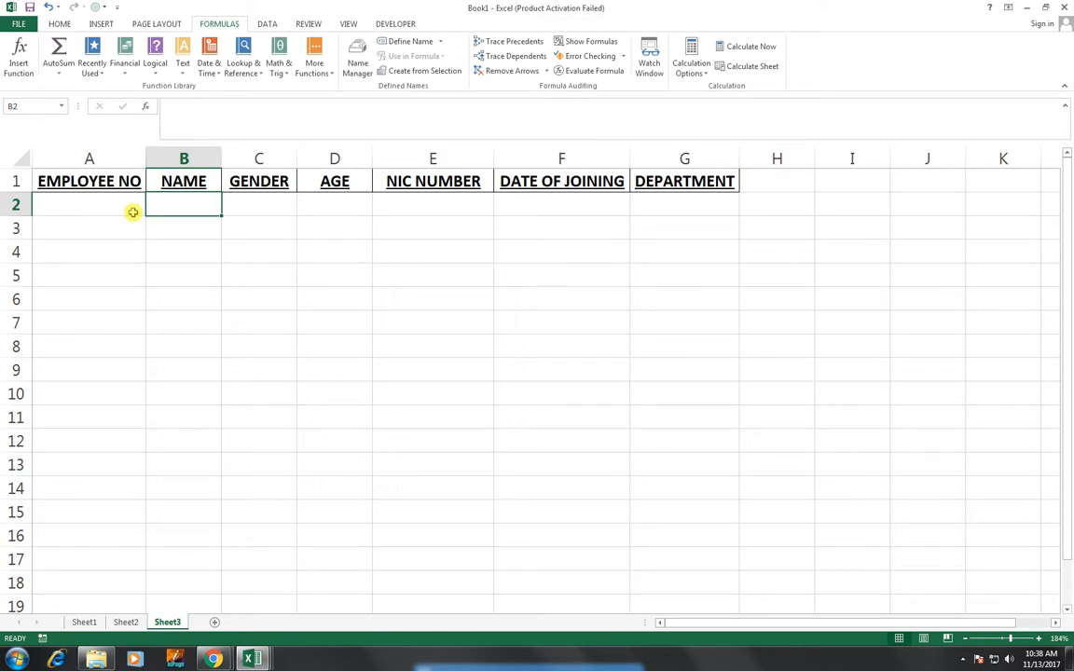
text(=IF)
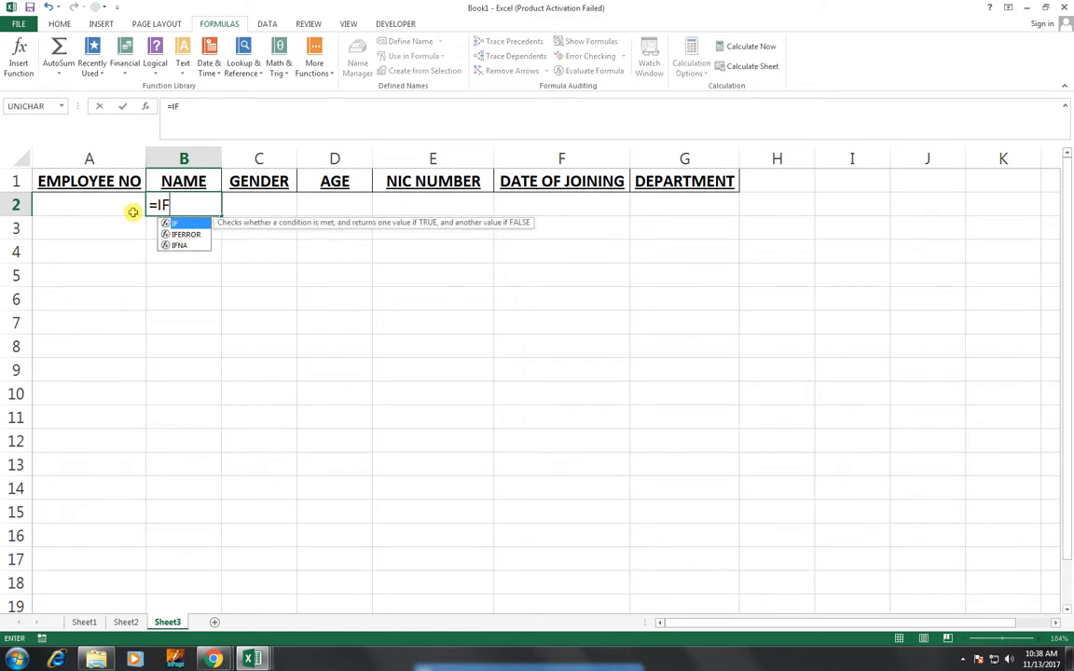
key(Down)
key(Tab)
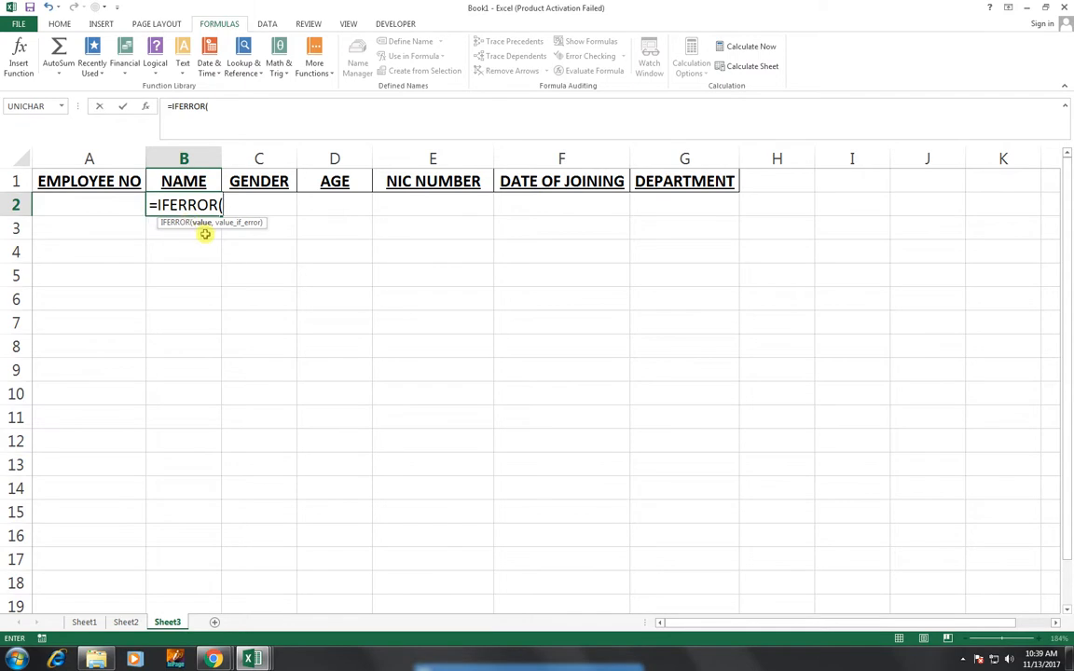
text(VLO)
key(Tab)
key(Left)
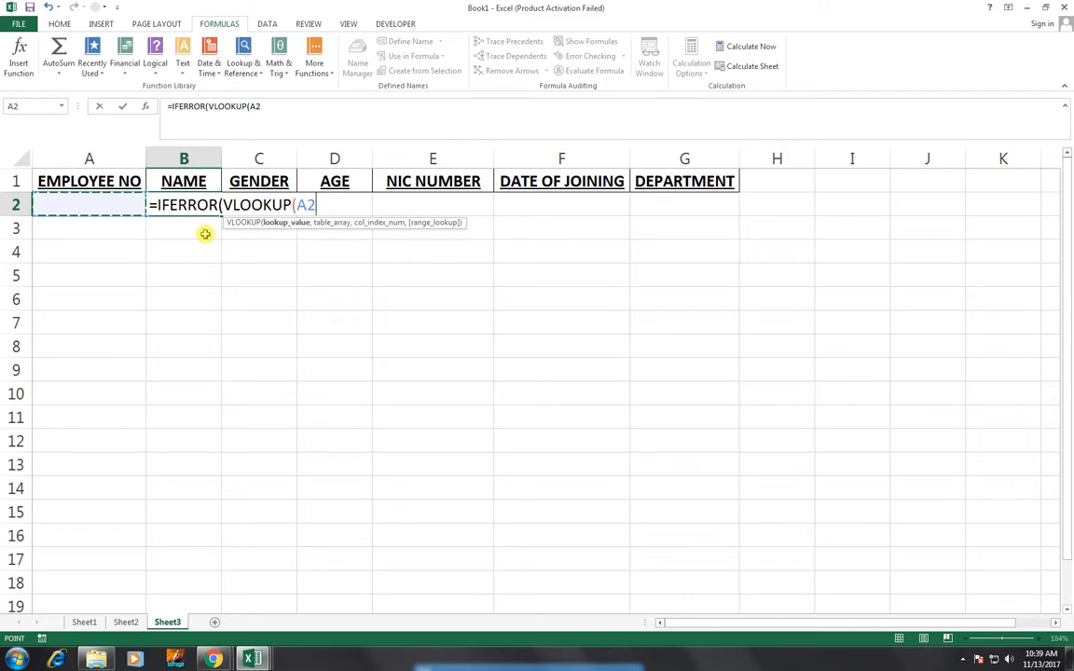
text(,)
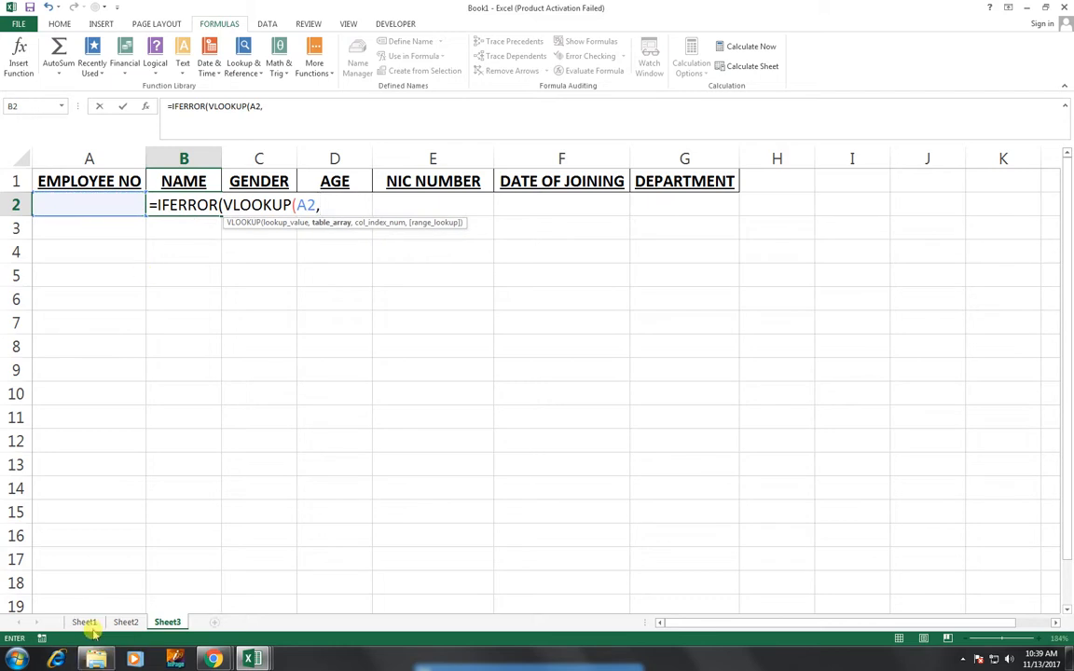
Step: Set the first VLOOKUP's table to Sheet1!A:G, with column index 2 and FALSE for an exact match
click(84, 622)
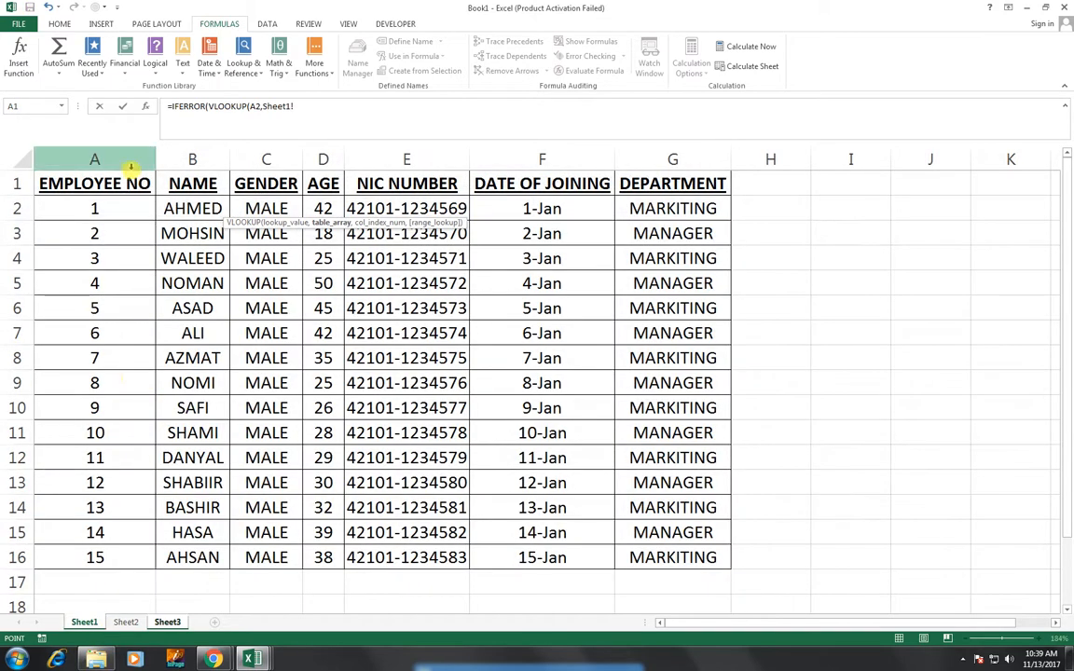
drag(125, 151, 666, 209)
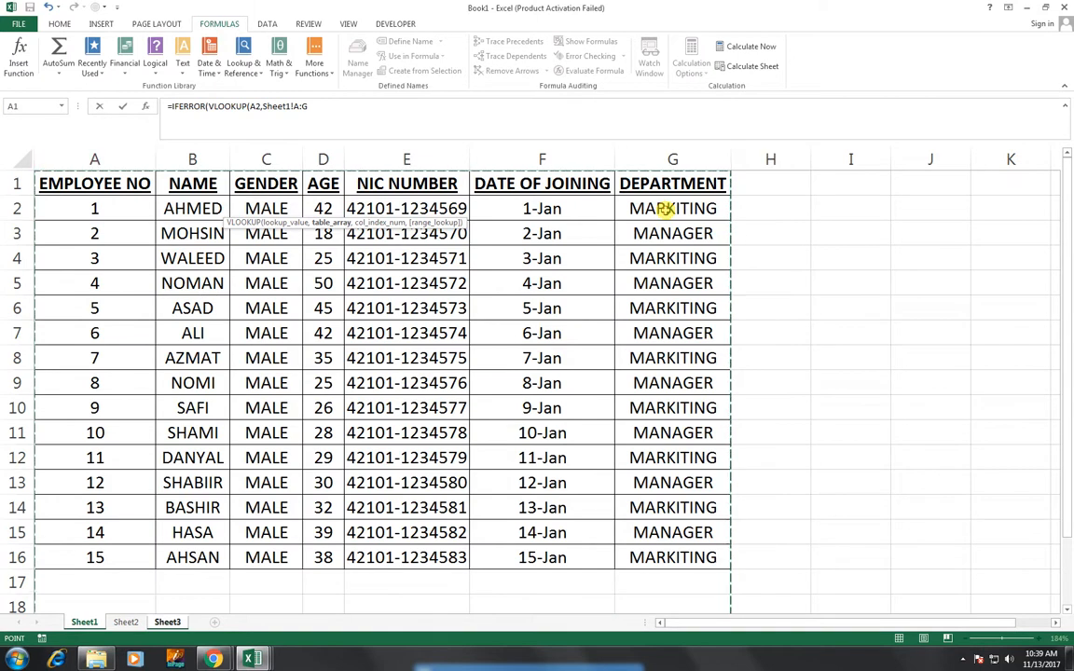
text(,)
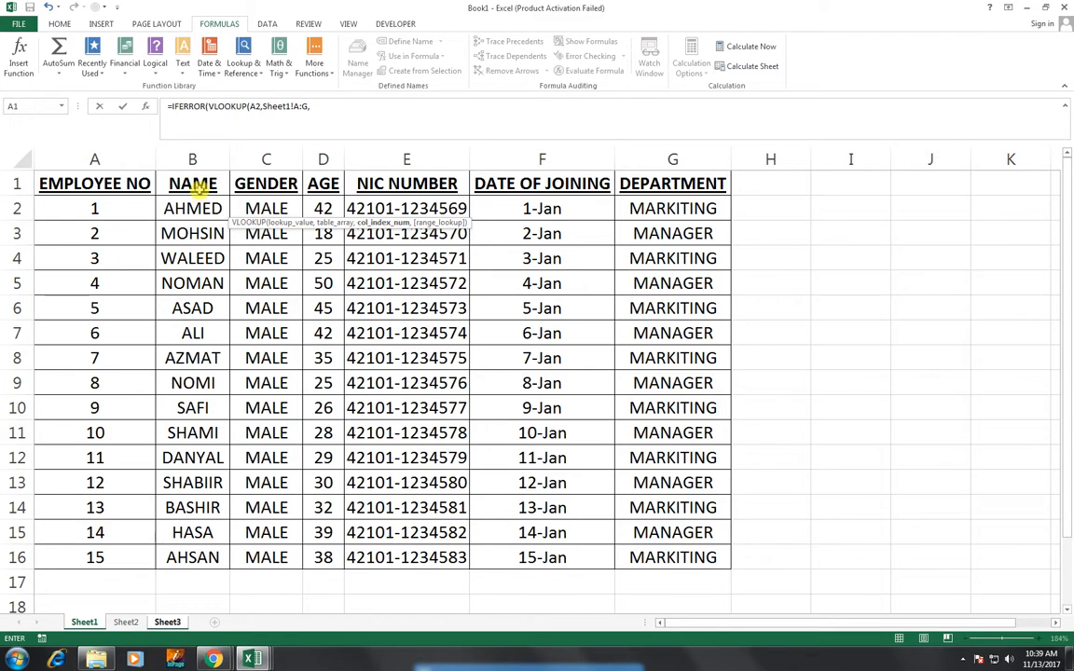
text(2,)
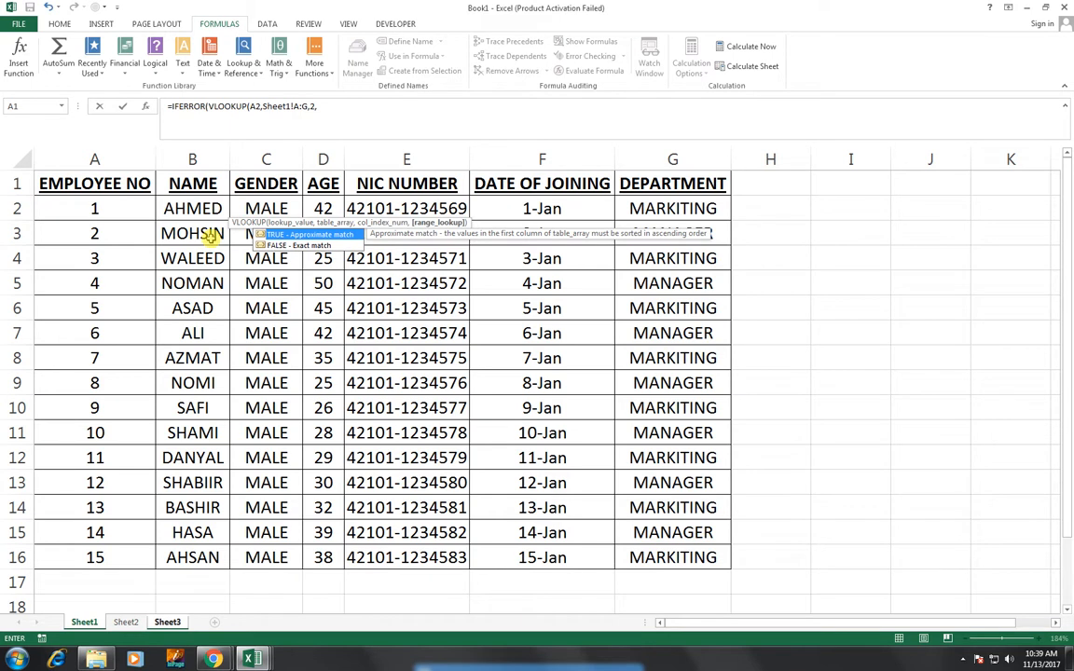
key(Down)
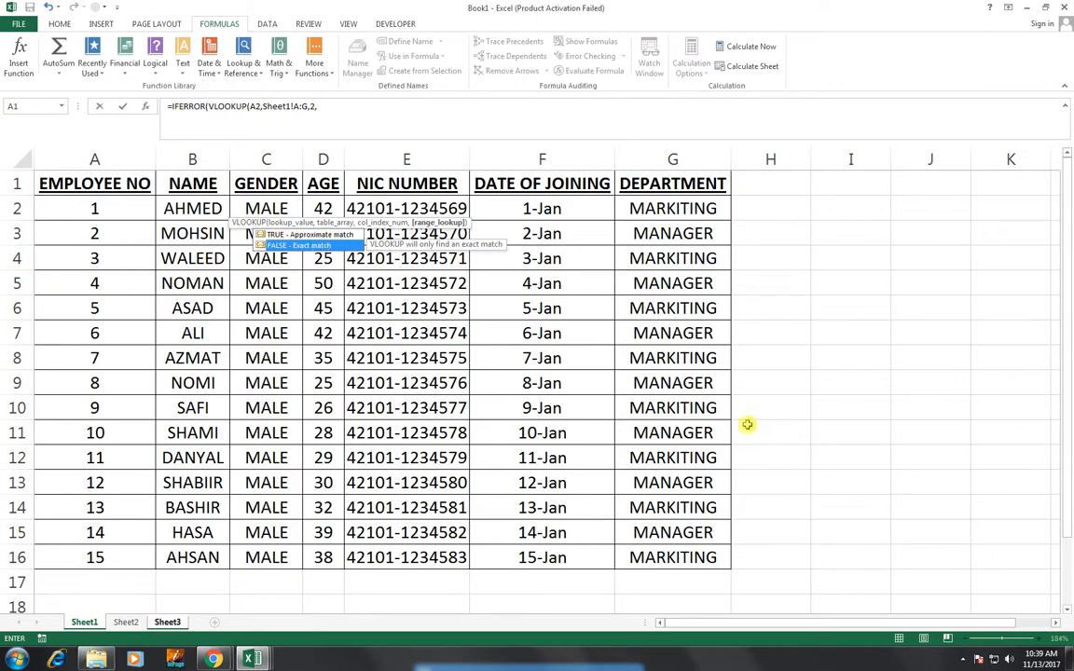
key(Tab)
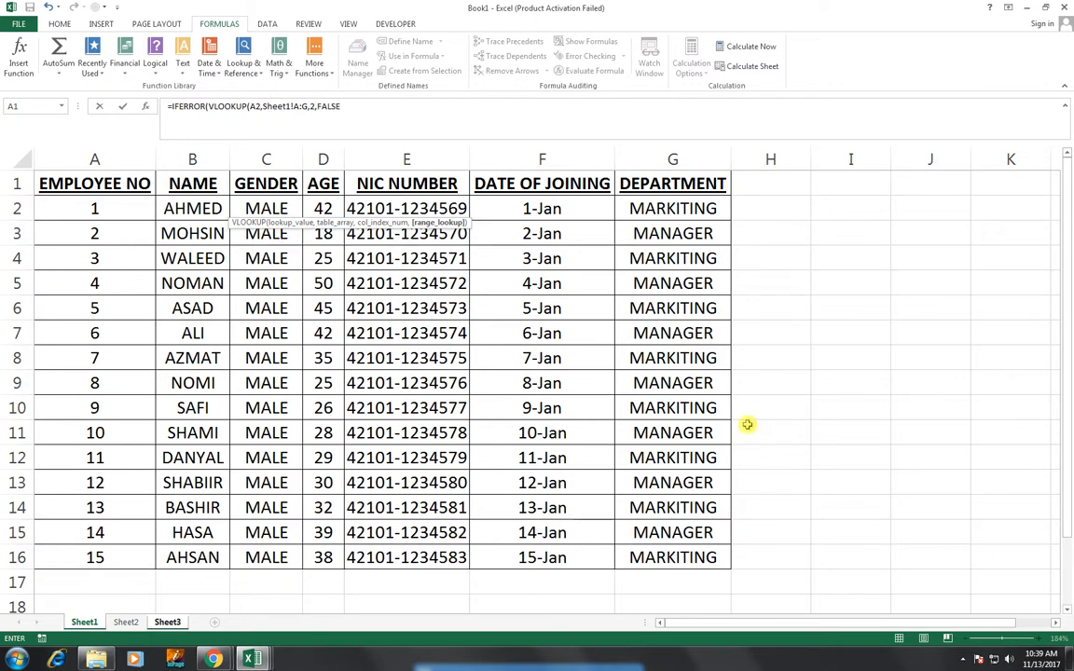
Step: Add VLOOKUP(Sheet3!A2,Sheet2!A:G,2,FALSE) as the IFERROR fallback and enter the completed formula in B2
text(),VLO)
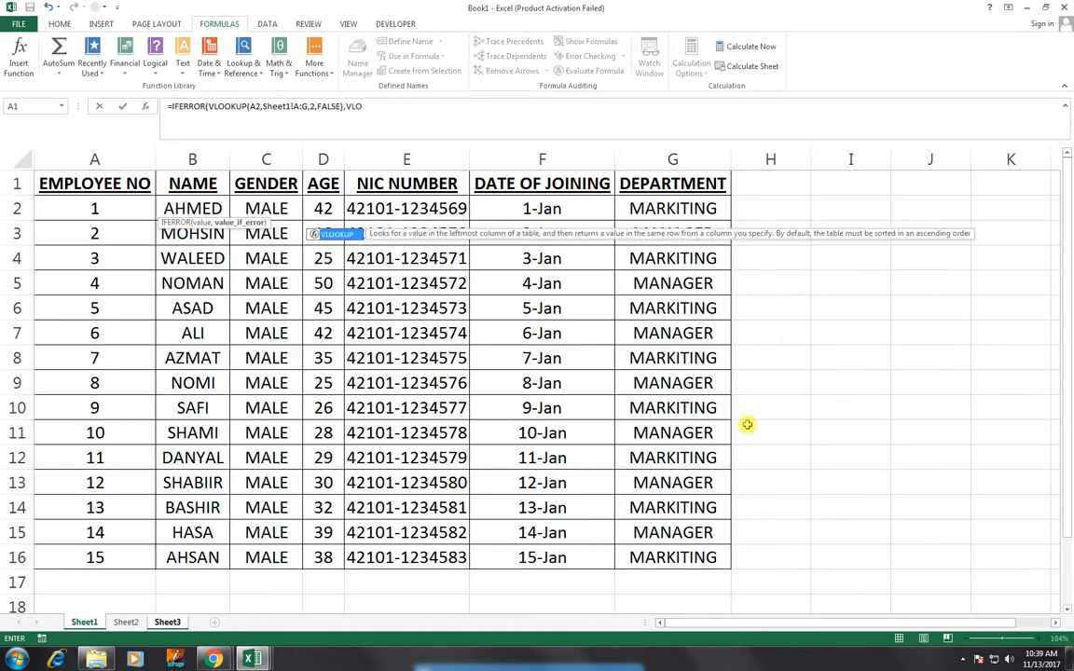
key(Tab)
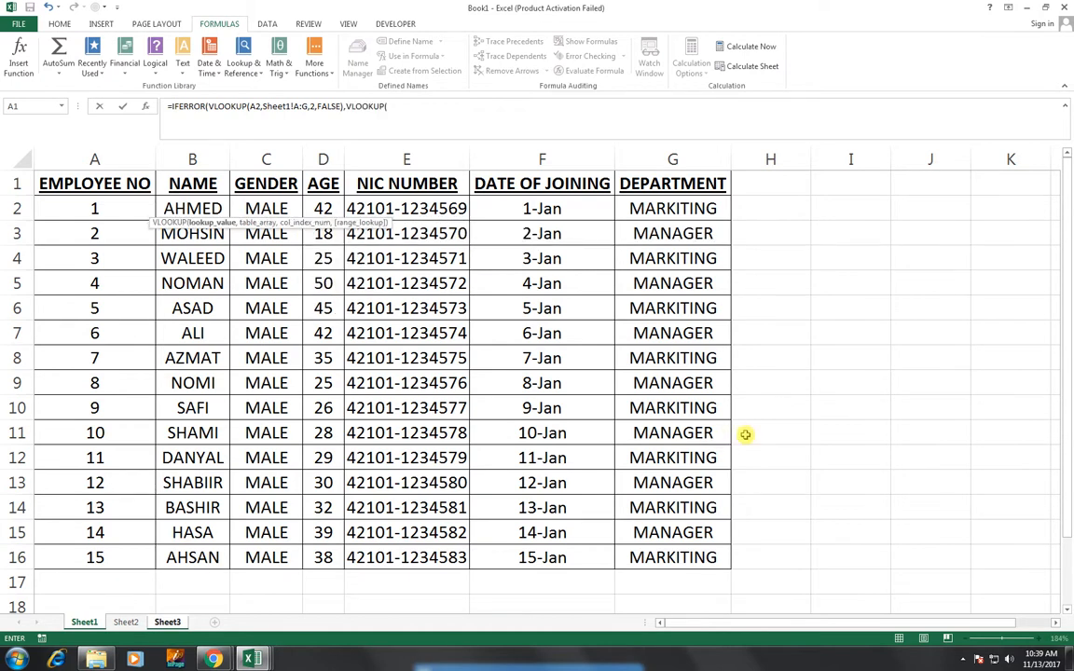
click(168, 622)
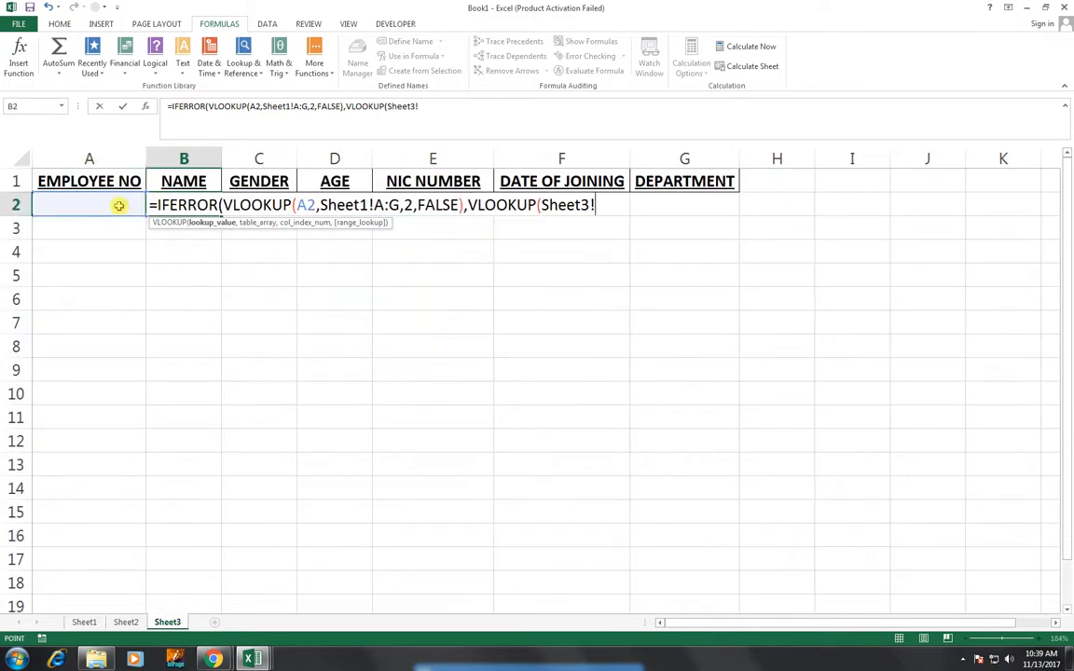
click(119, 205)
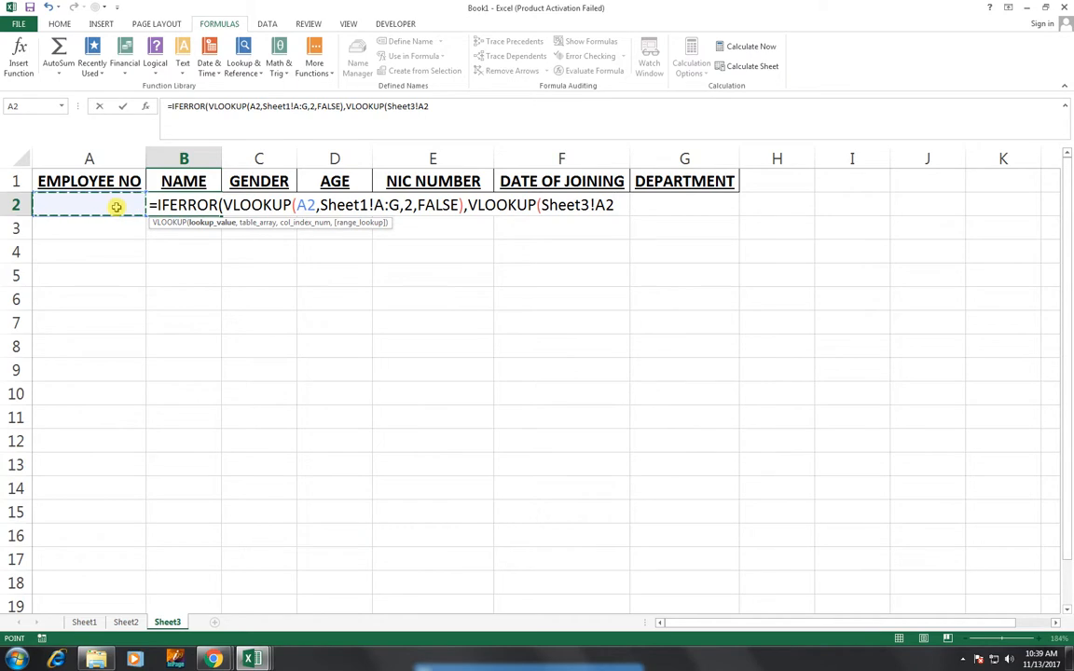
text(,)
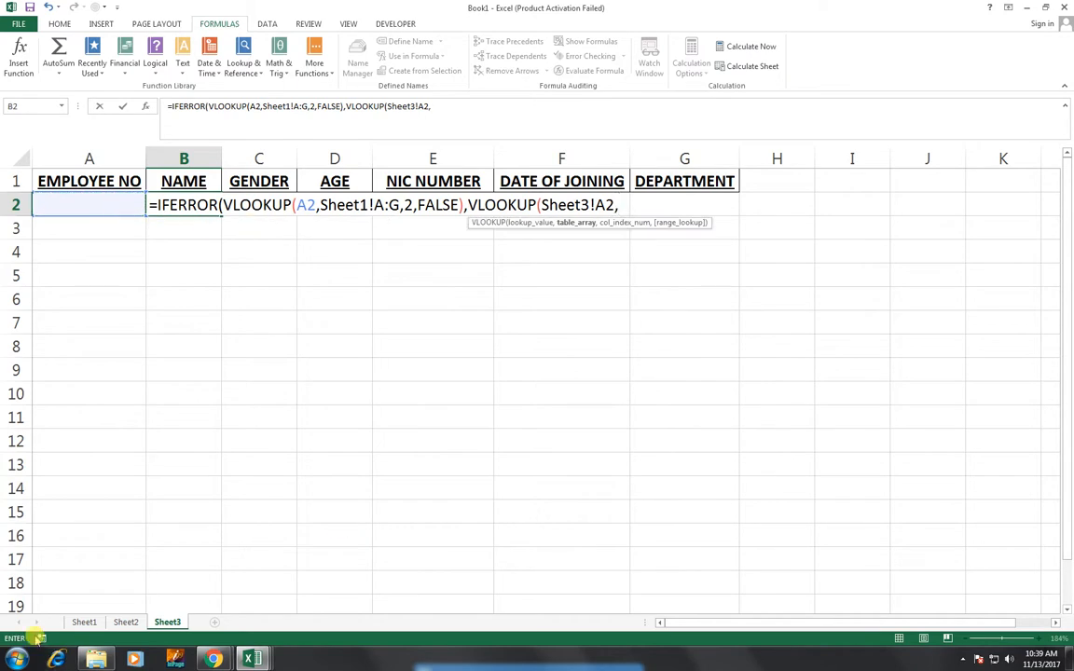
click(136, 623)
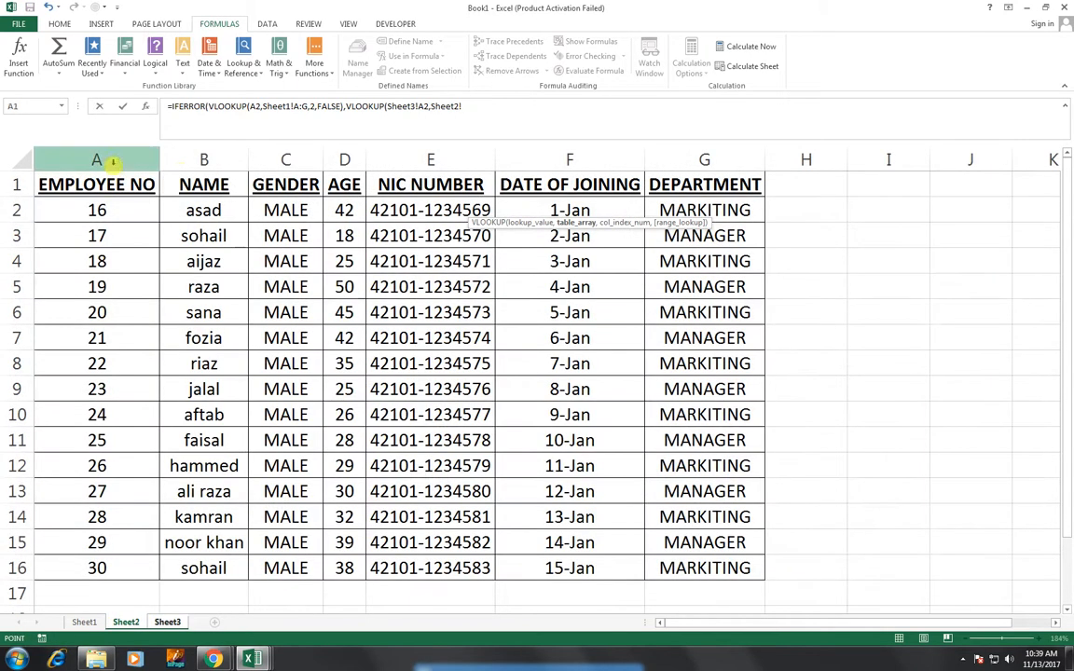
drag(110, 162, 667, 235)
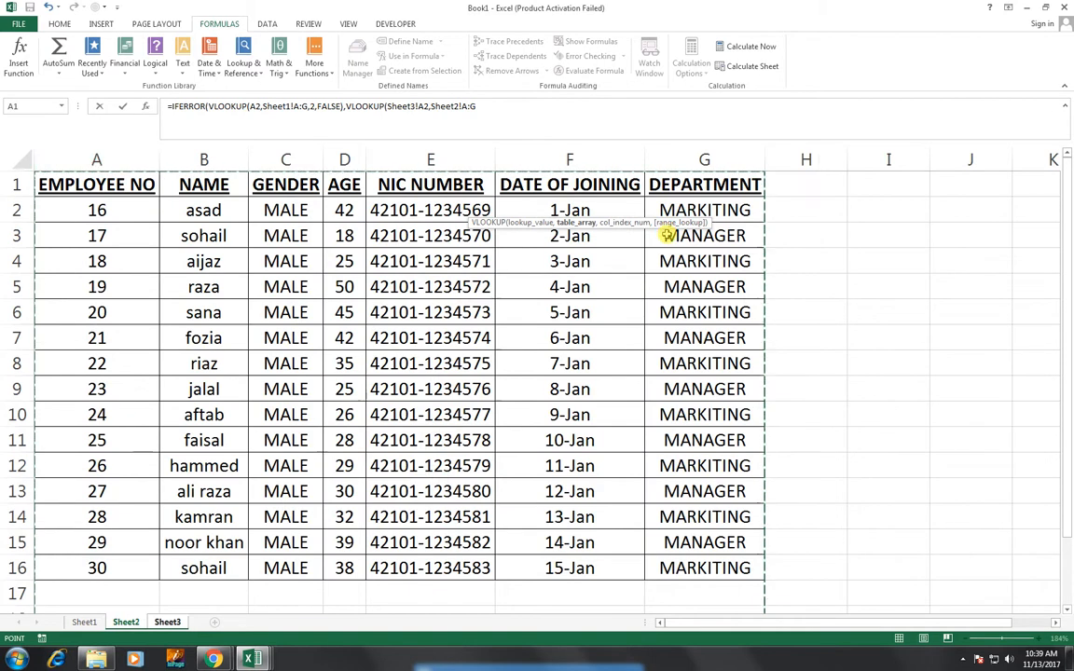
text(,)
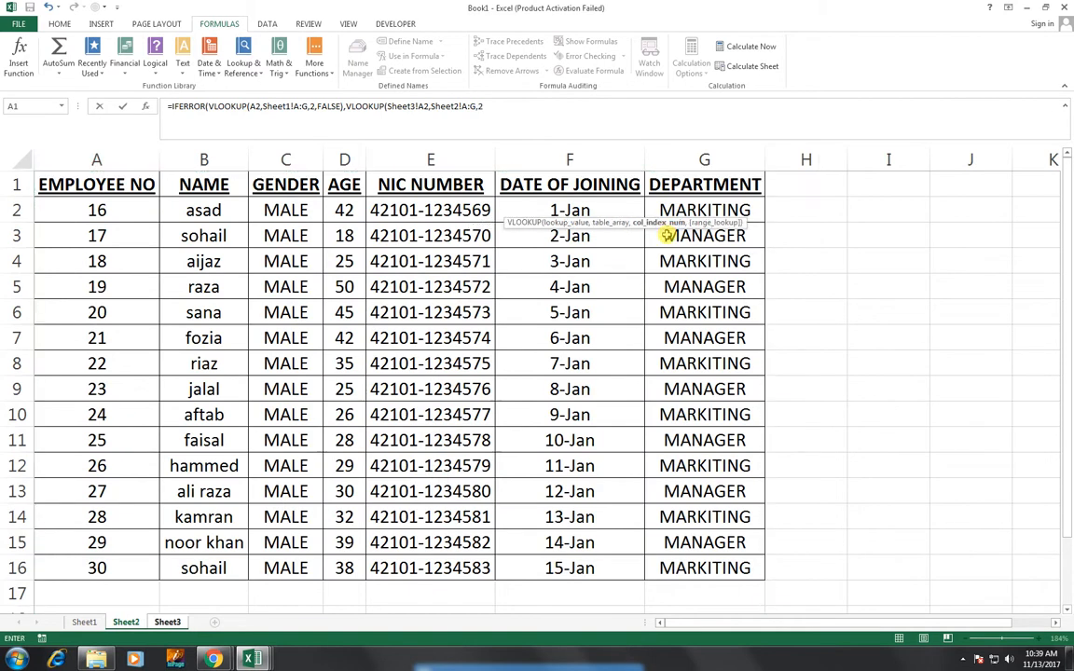
text(2,)
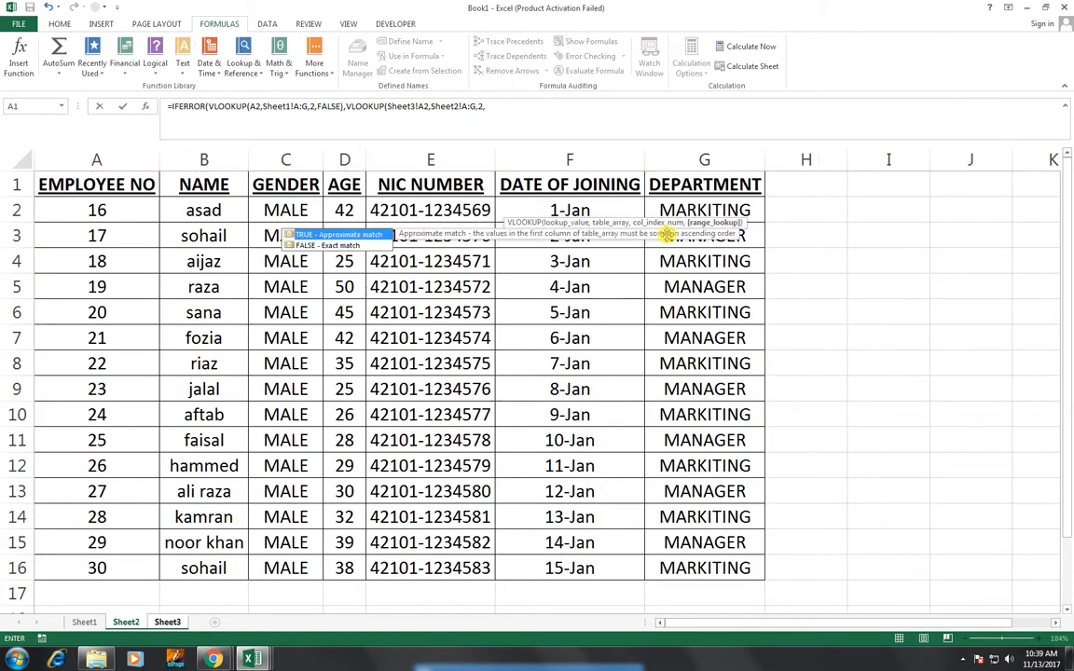
text(FALSE)
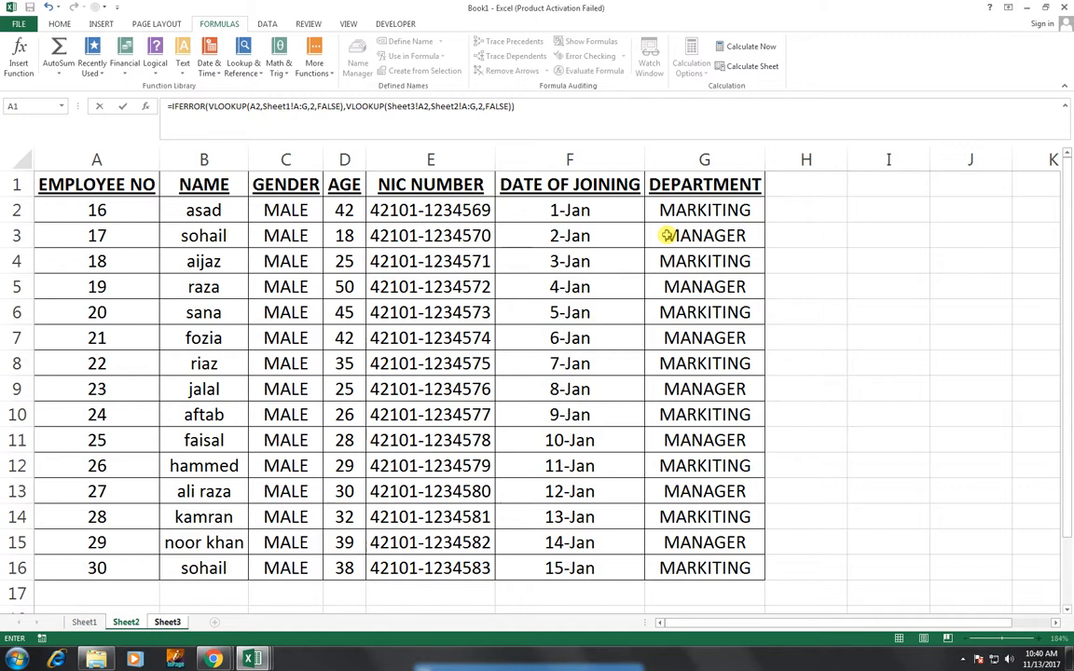
key(Return)
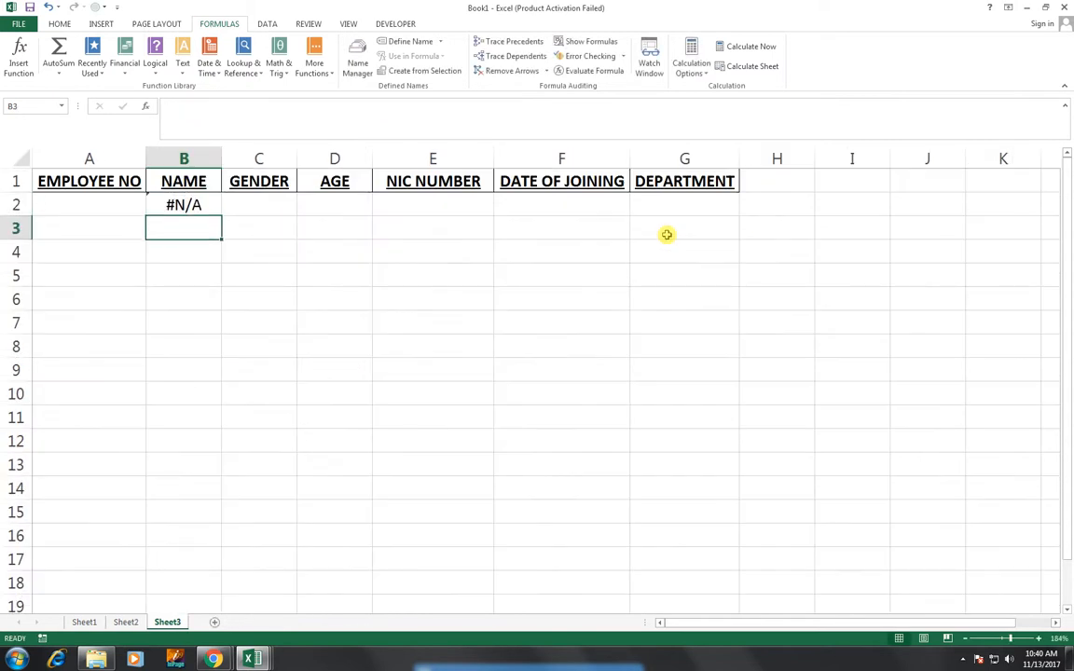
Step: Test the combined name lookup by entering 1, 15 and 16 as the employee number in cell A2
key(Up)
key(Left)
text(1)
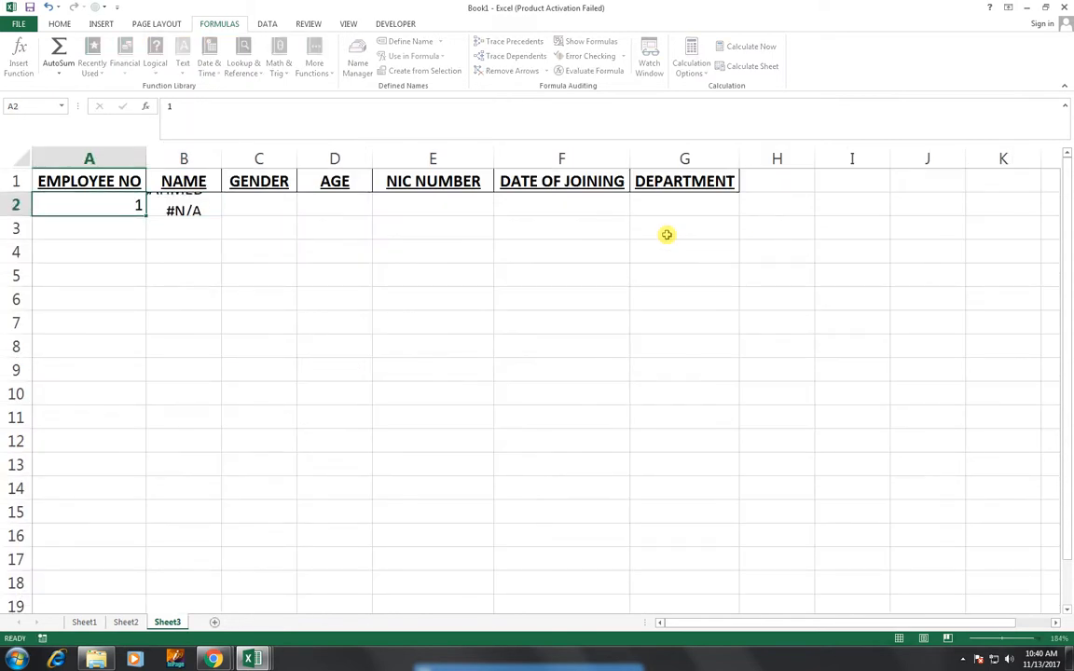
key(Return)
key(Up)
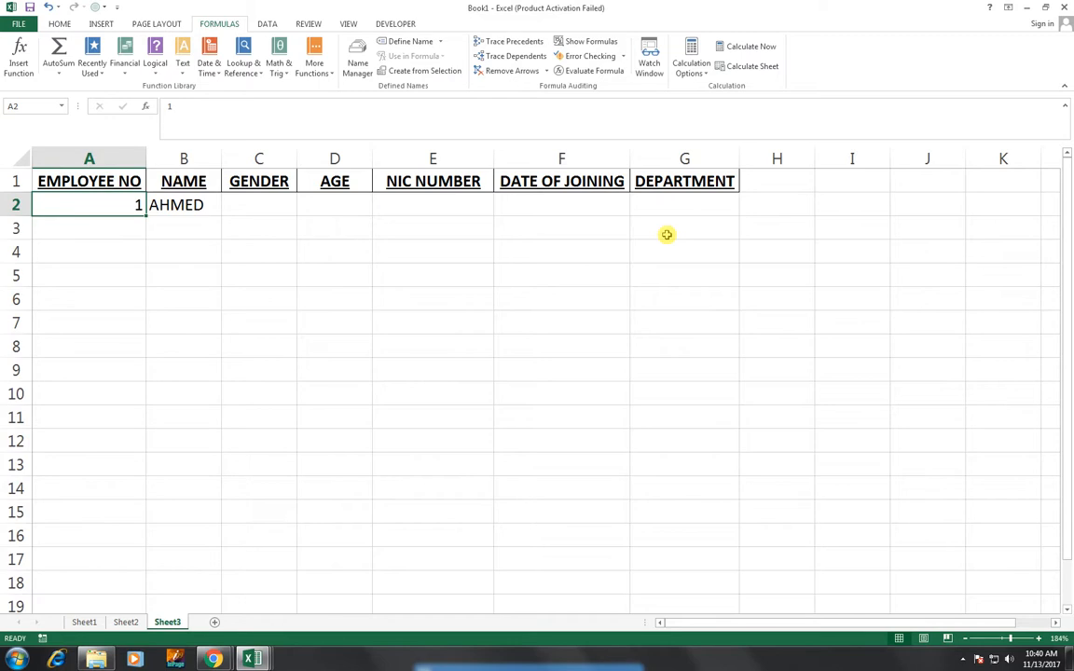
text(15)
key(Return)
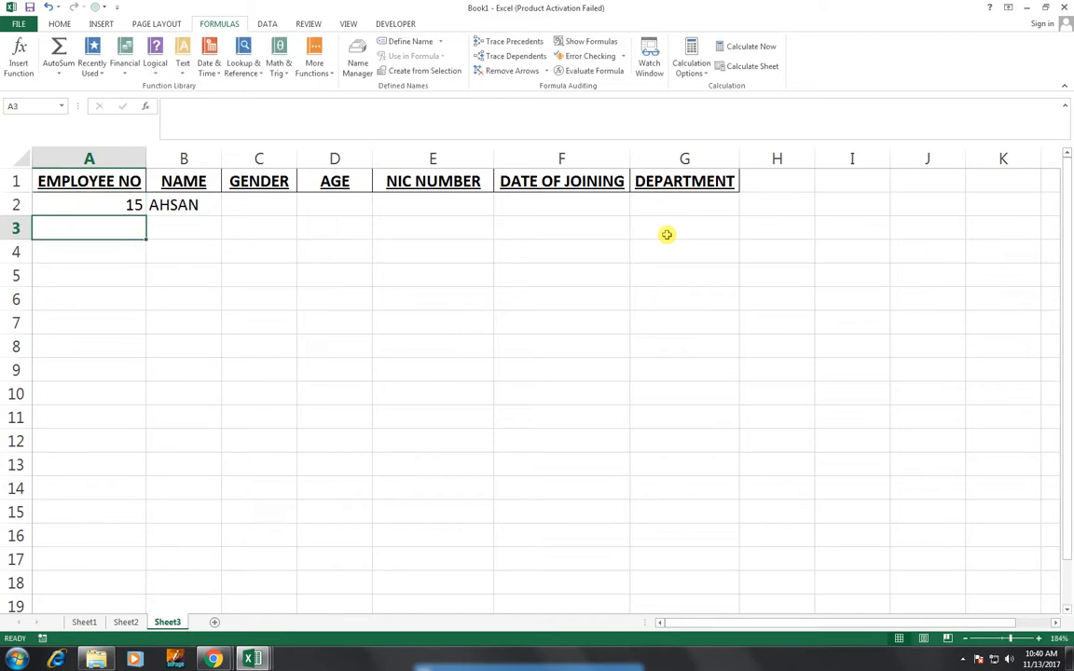
key(Up)
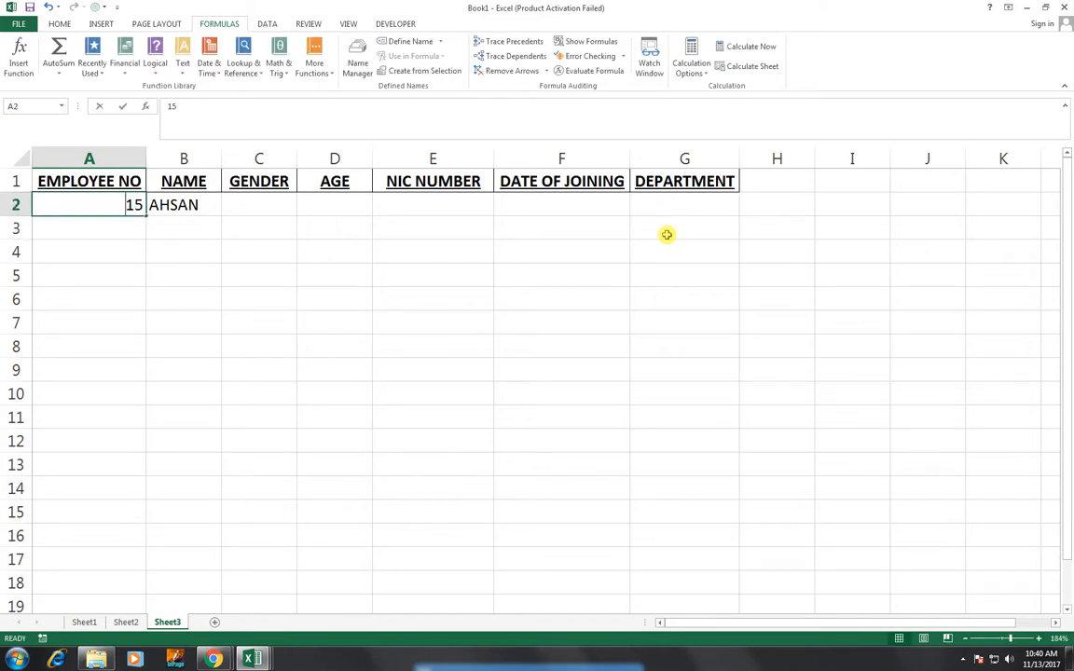
text(16)
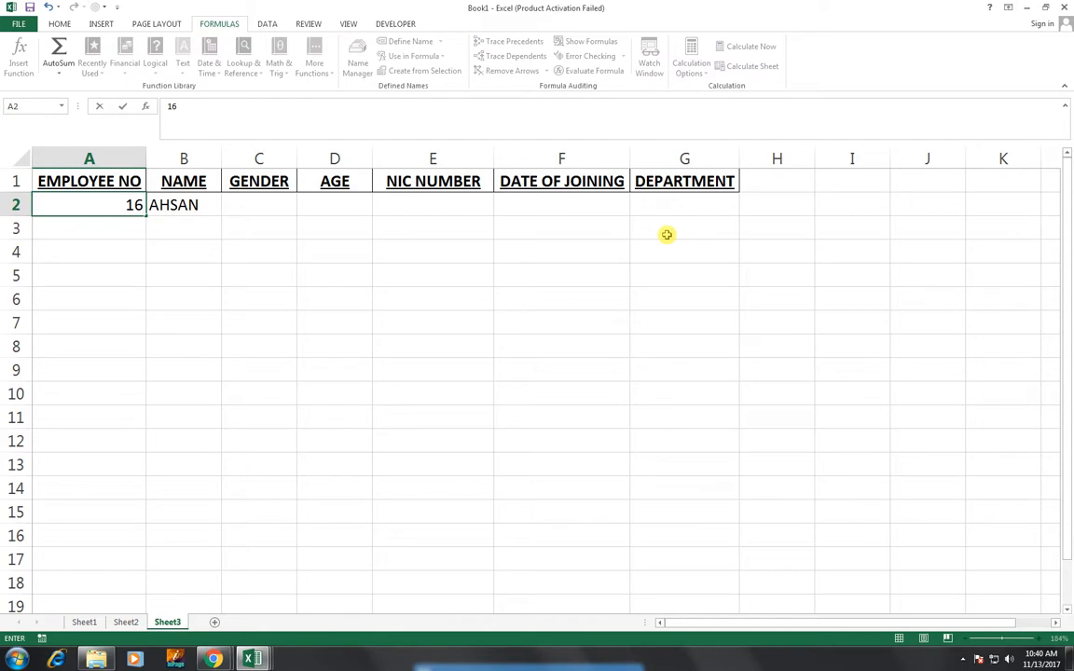
key(Return)
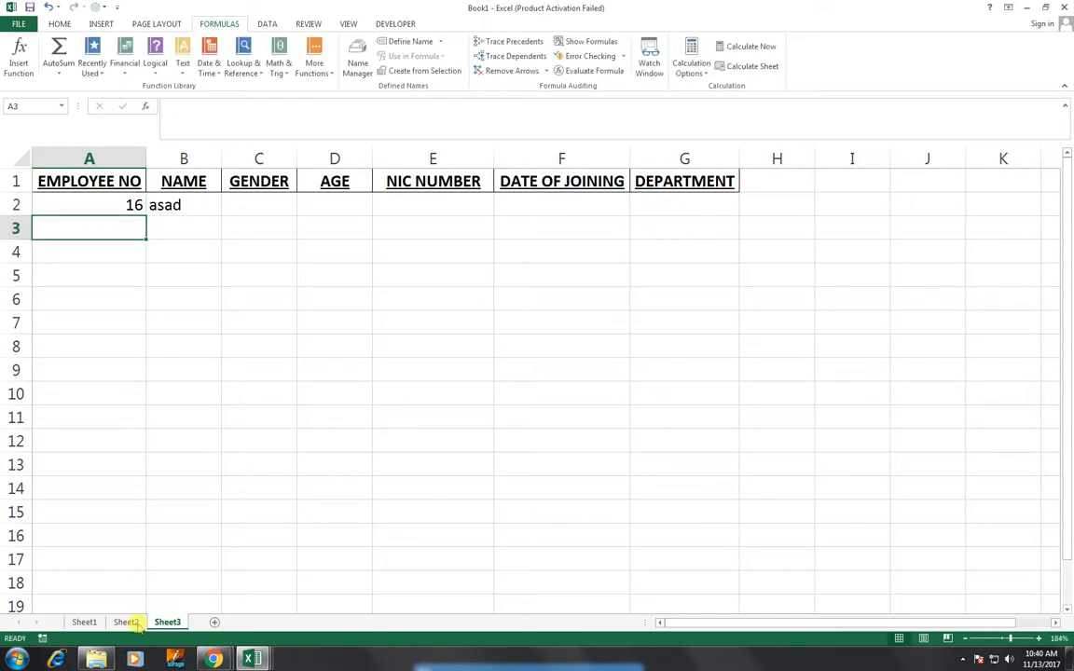
Step: Check the employee numbers and names on Sheet2 and Sheet1 against the lookup, and return to Sheet3
click(133, 621)
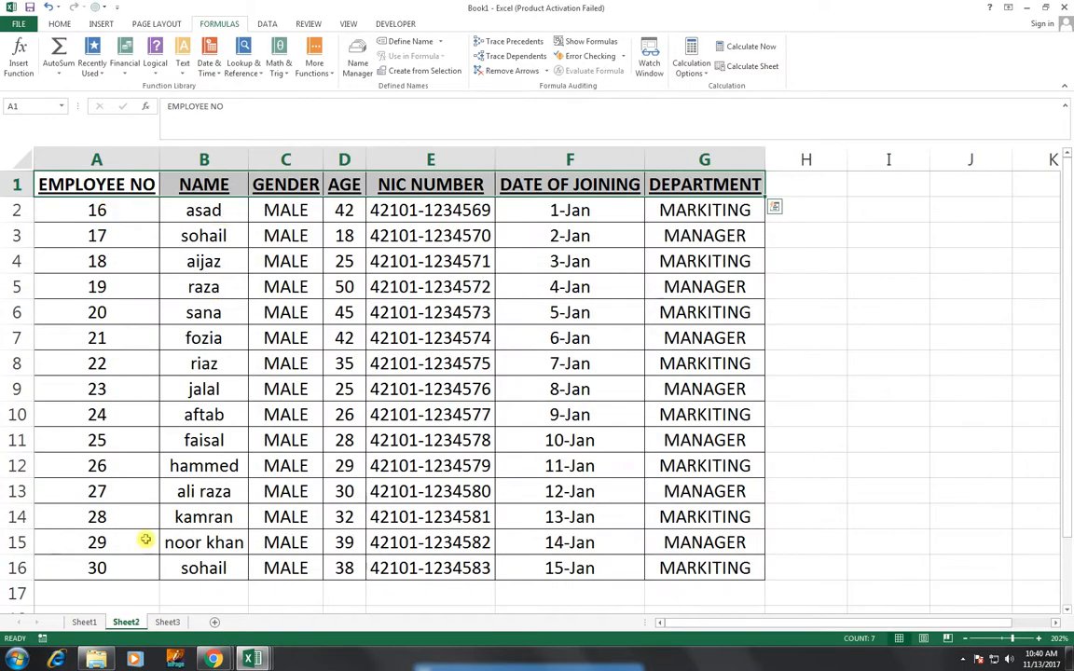
click(82, 621)
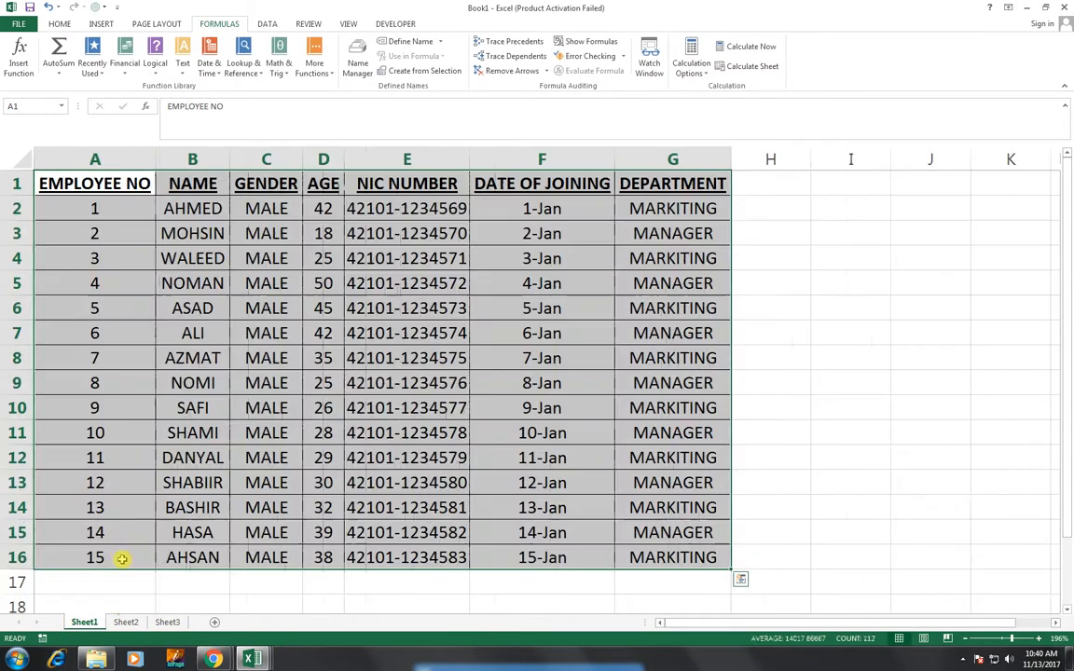
click(170, 622)
Step: Fill the IFERROR lookup formula from cell B2 across to G2
click(206, 205)
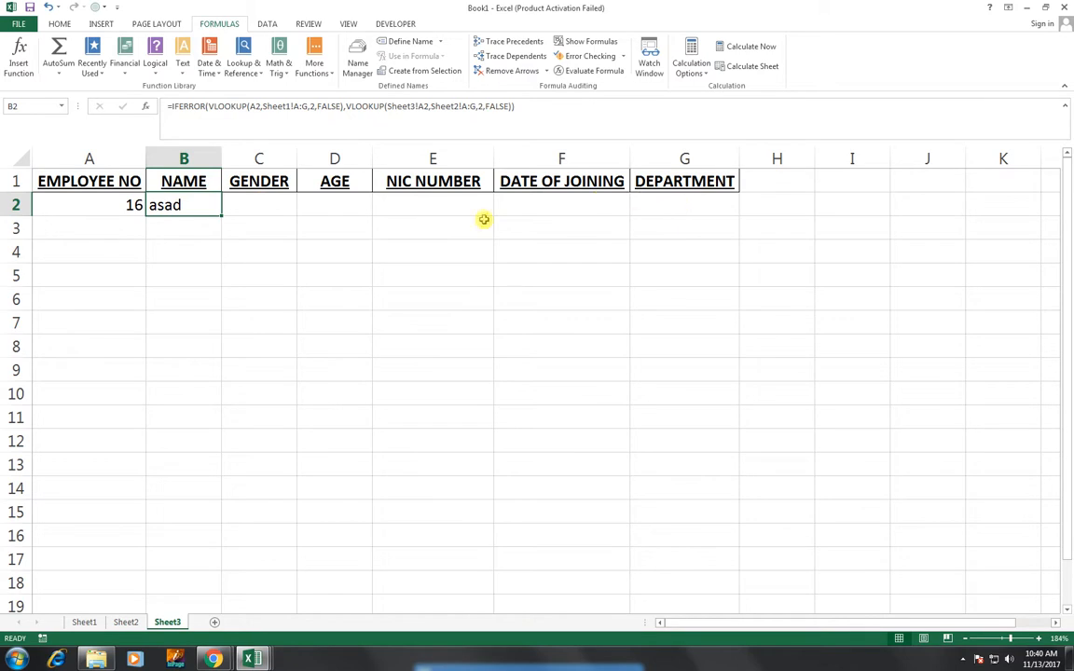
drag(220, 217, 755, 266)
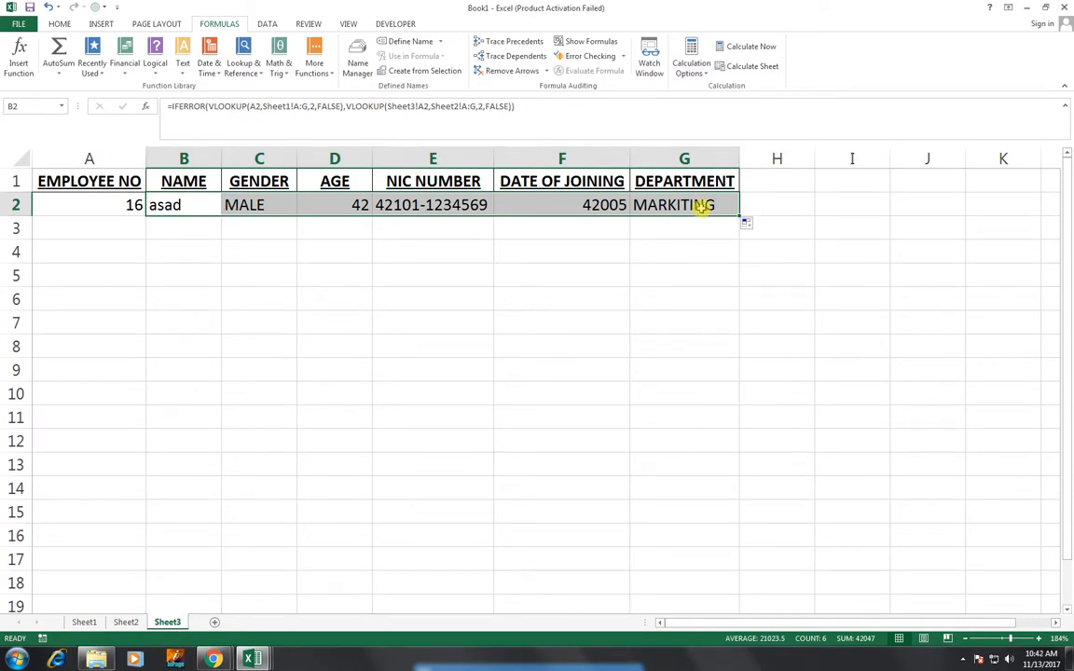
Step: Enter employee number 18 in cell A3 and fill the formulas from B2:G2 down to row 3
click(121, 221)
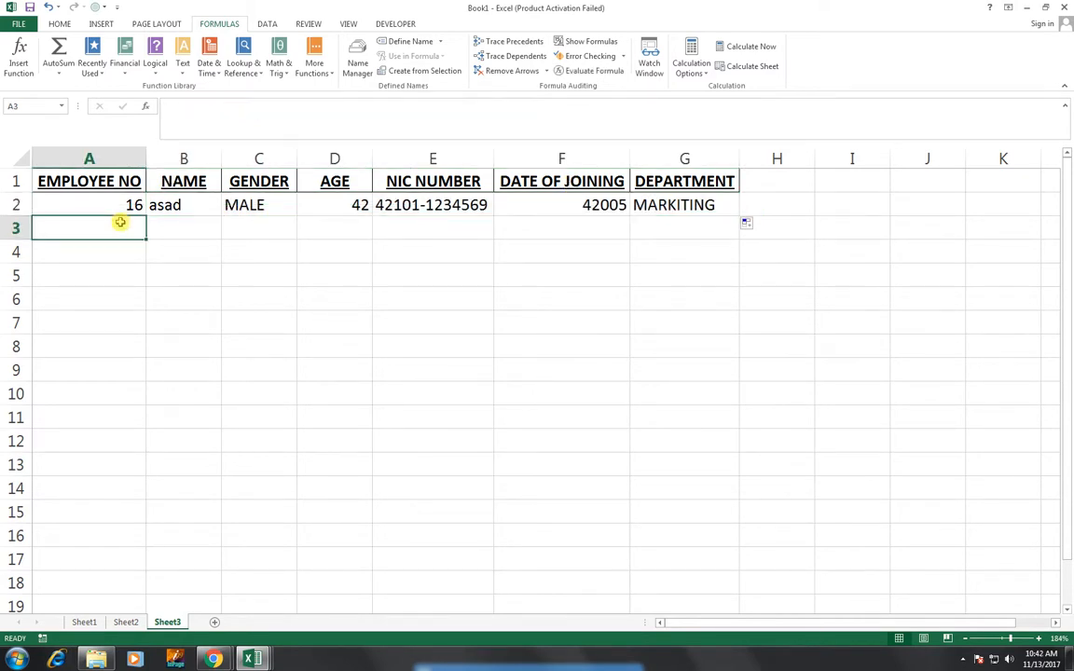
text(18)
key(Return)
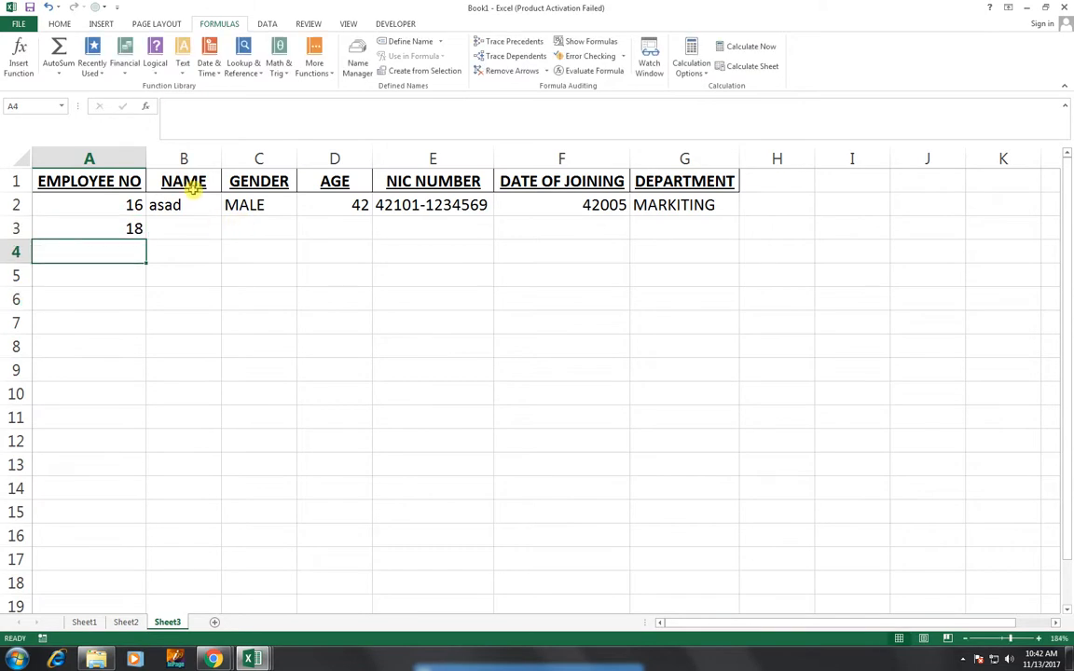
drag(187, 205, 734, 245)
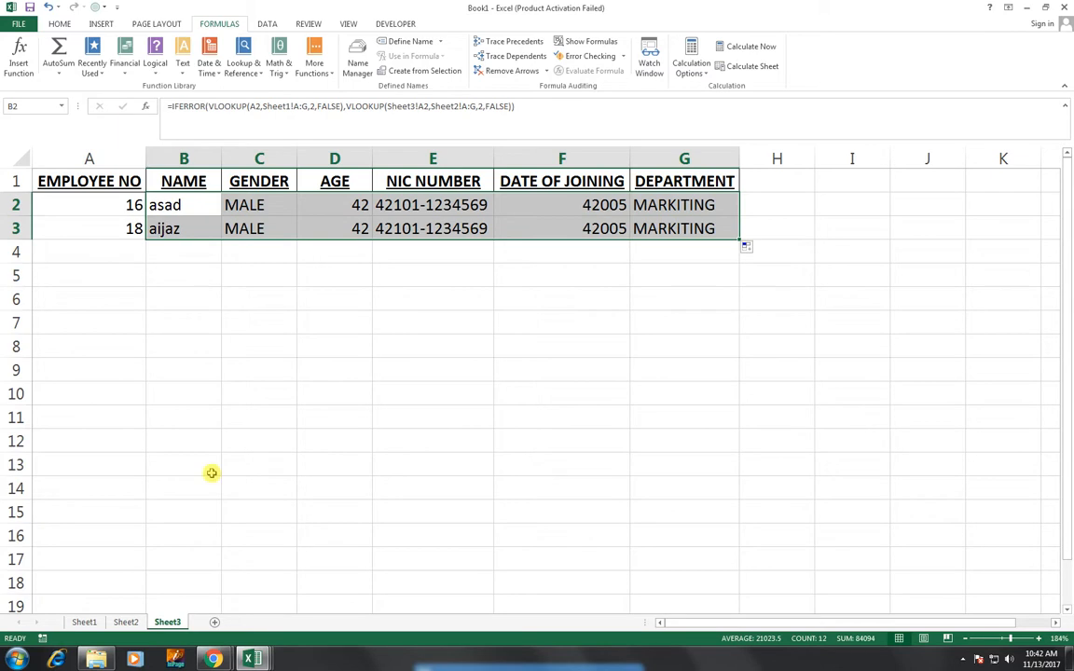
Step: Compare the employee records on Sheet2 and Sheet1 with the lookup rows, and return to Sheet3
click(125, 622)
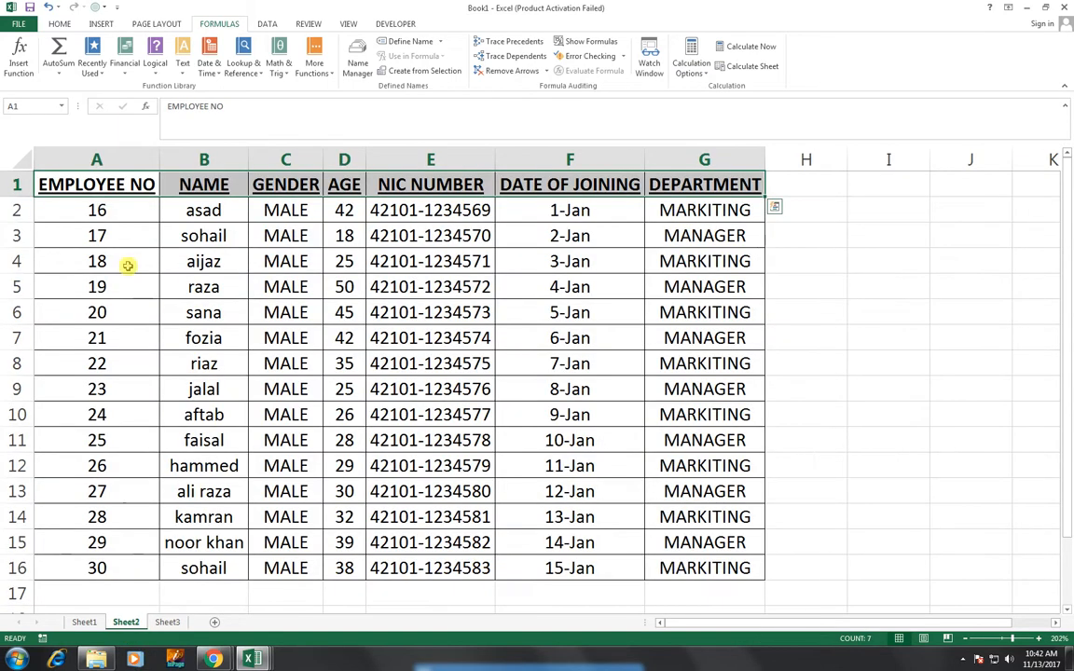
click(84, 622)
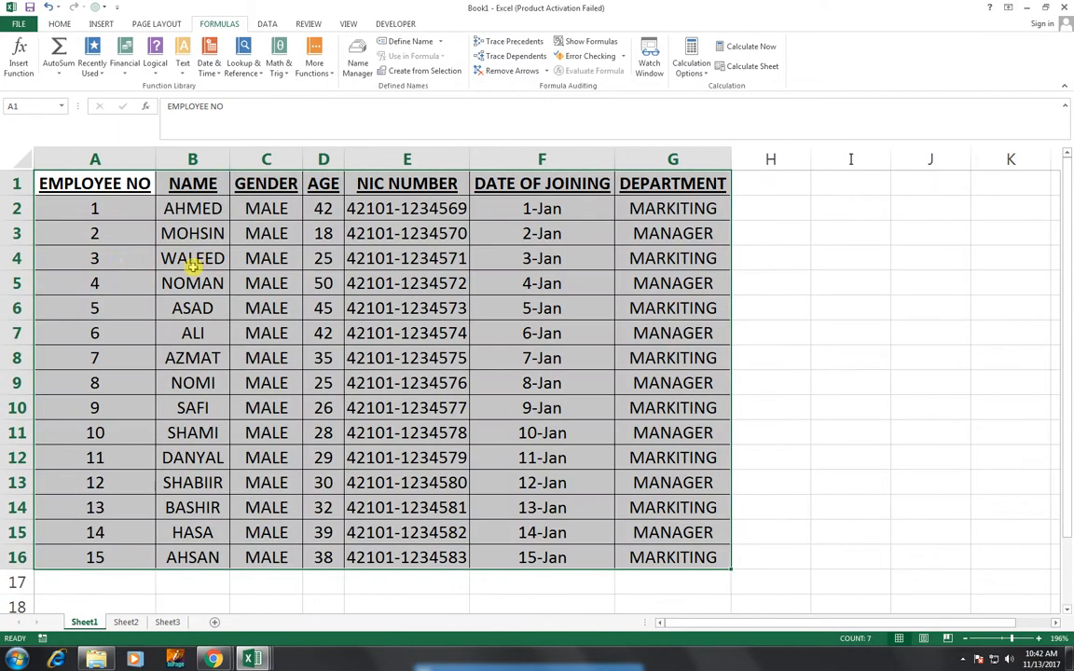
click(167, 622)
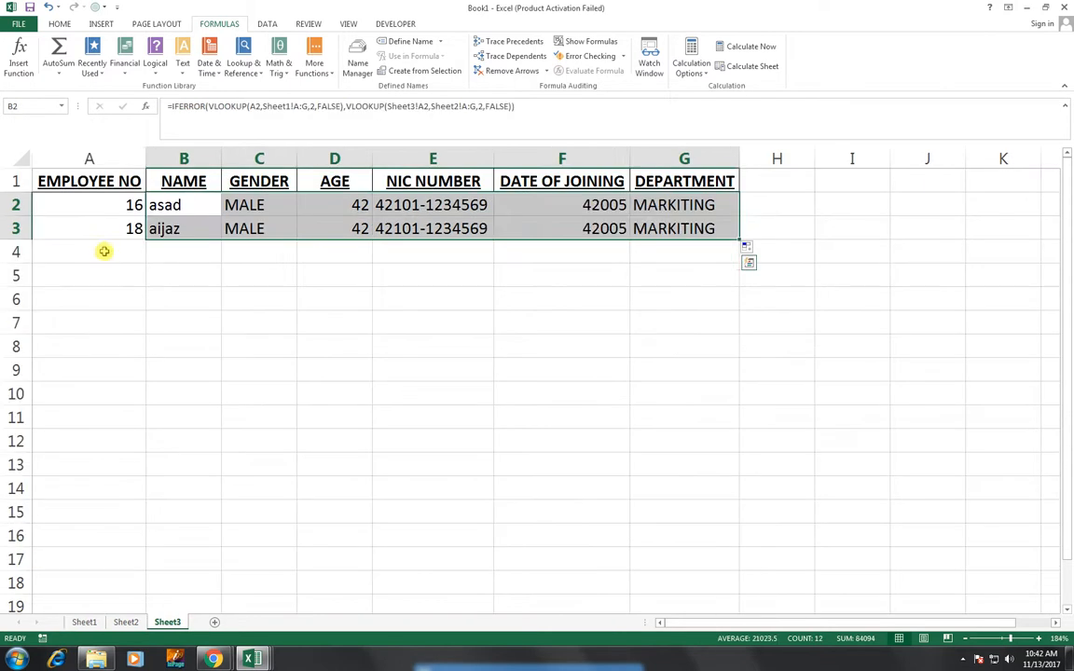
Step: Enter employee numbers 1 and 2 in cells A4 and A5, and fill the formulas from B3:G3 down to row 5
click(107, 251)
text(1)
key(Return)
text(2)
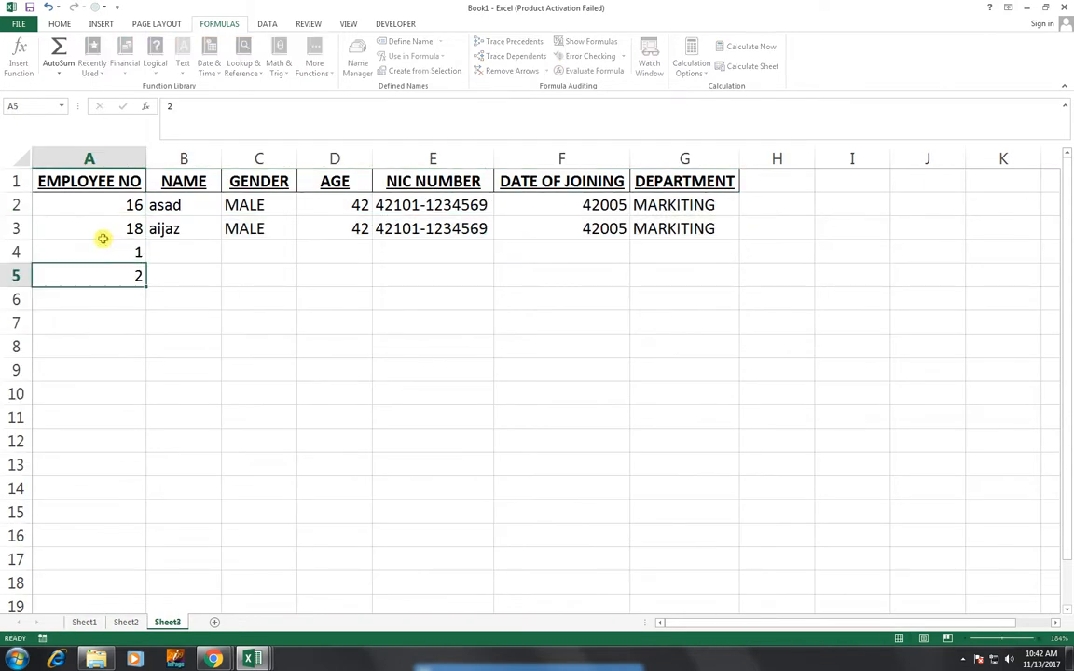
key(Return)
drag(211, 224, 737, 231)
drag(735, 276, 728, 282)
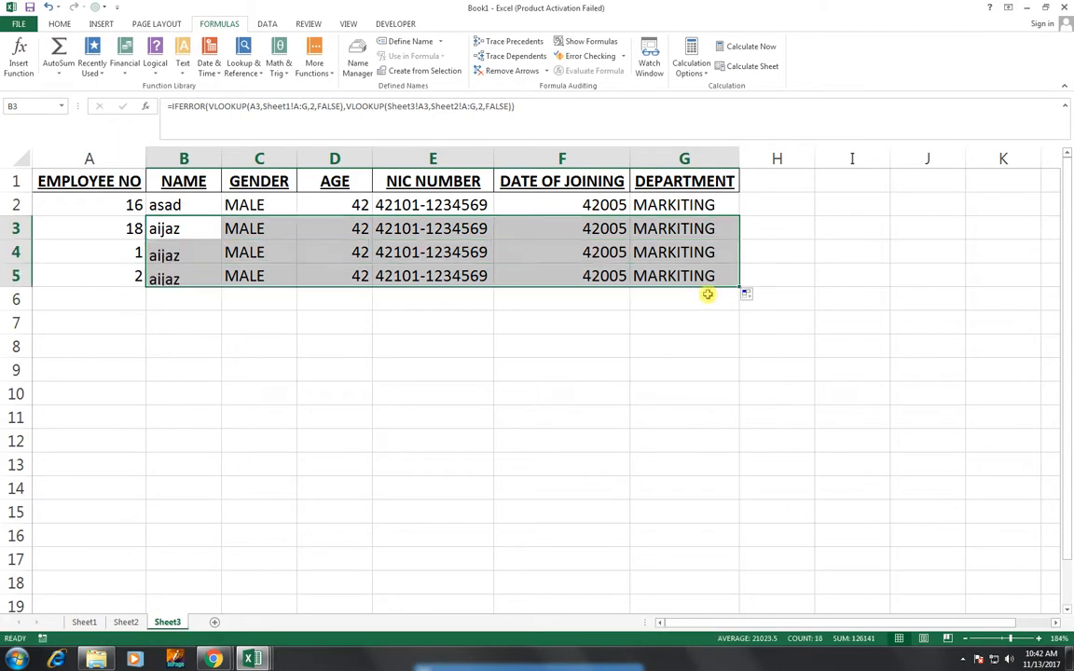
Step: Check the source rows for the entered employee numbers on Sheet1 and Sheet2 against the Sheet3 lookup values
click(79, 621)
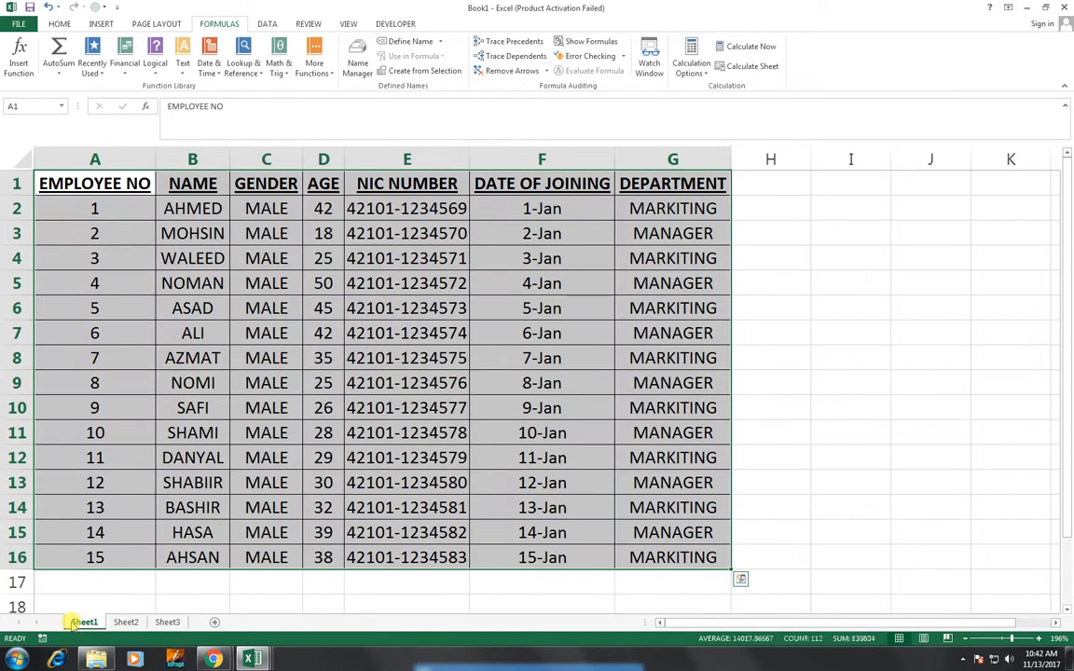
click(167, 622)
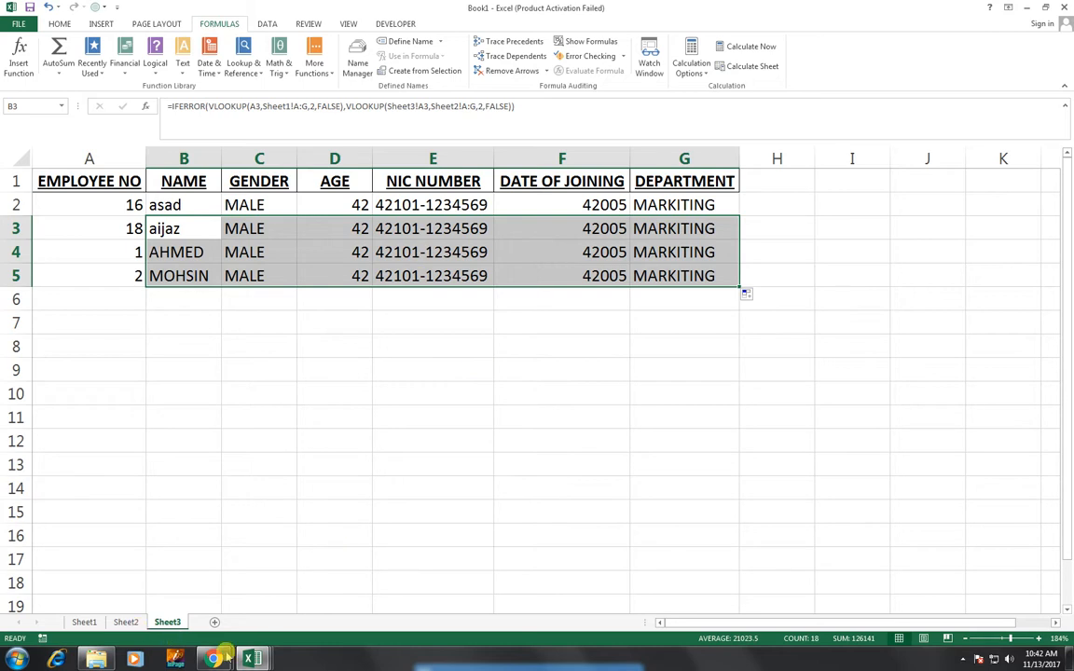
click(126, 621)
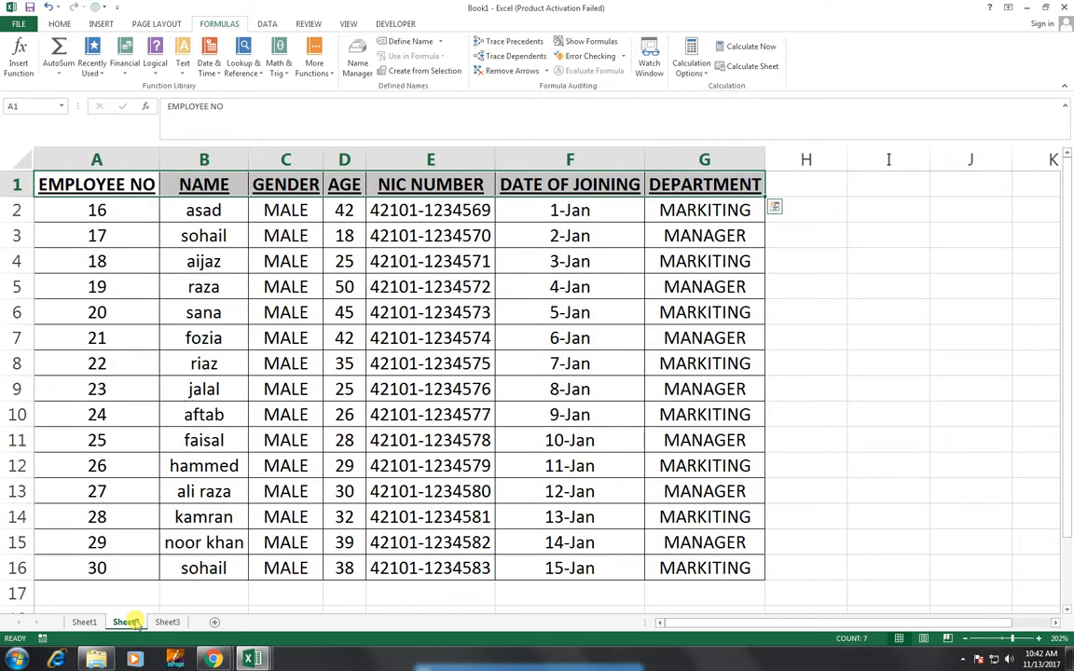
click(85, 622)
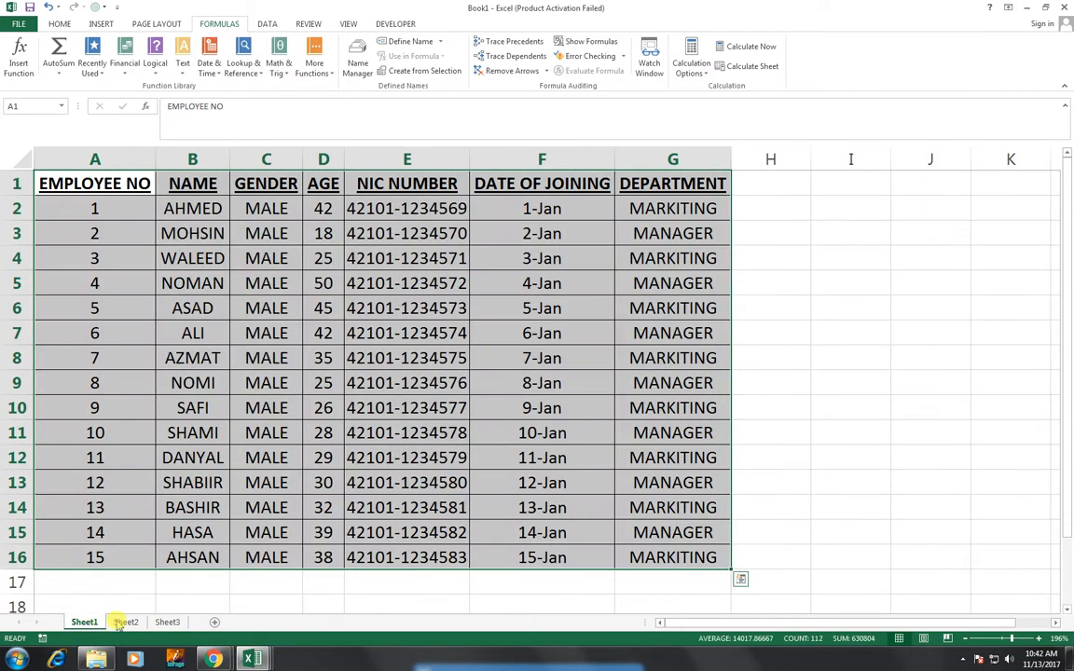
click(167, 622)
Step: Clear the lookup formulas from B3:G5 and C2:G2, keeping only the formula in B2
click(199, 205)
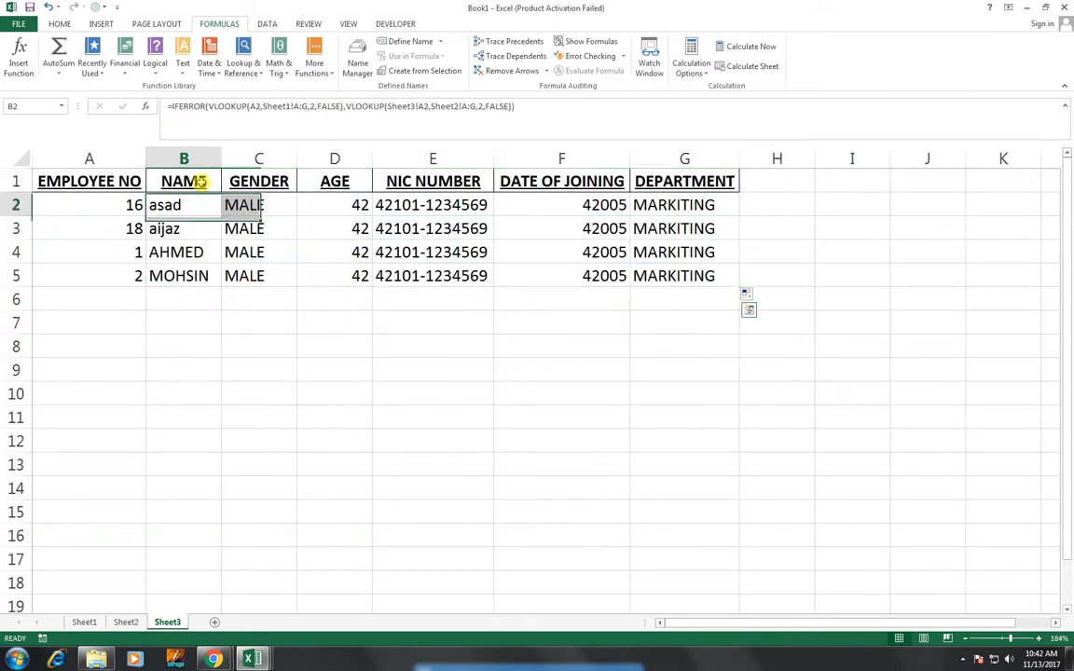
drag(186, 228, 696, 276)
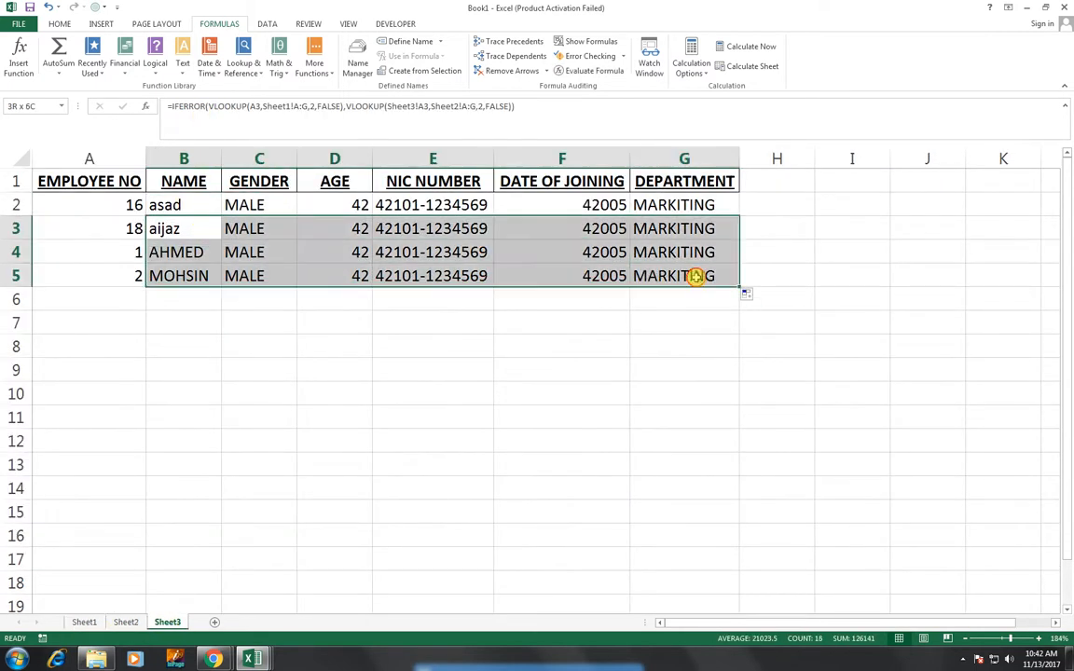
key(Delete)
drag(354, 206, 655, 209)
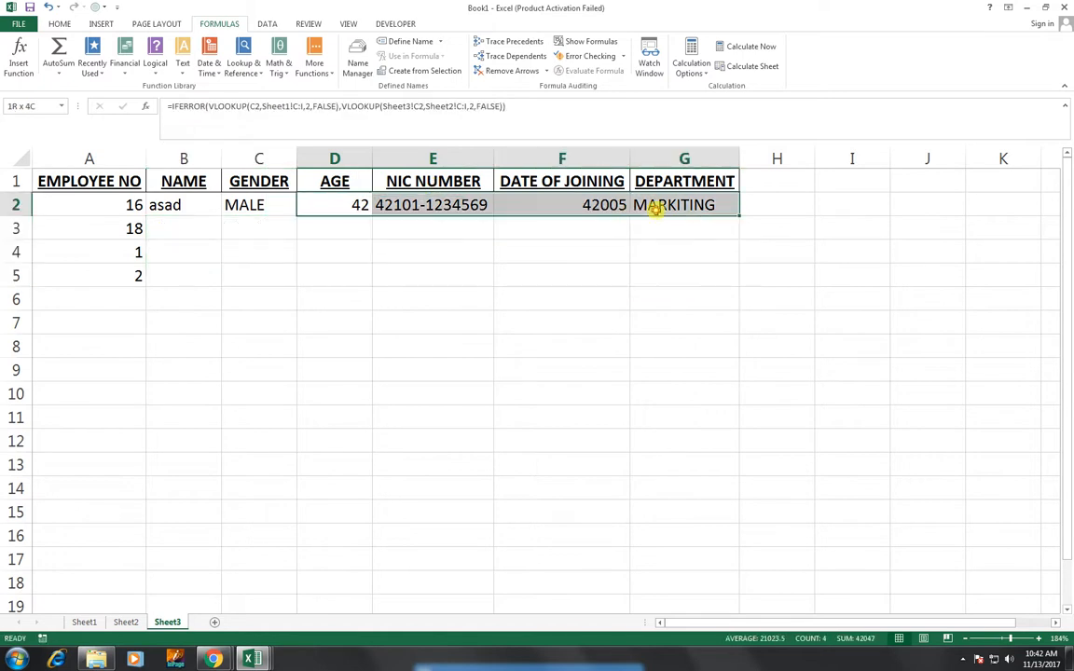
key(Delete)
drag(271, 204, 679, 205)
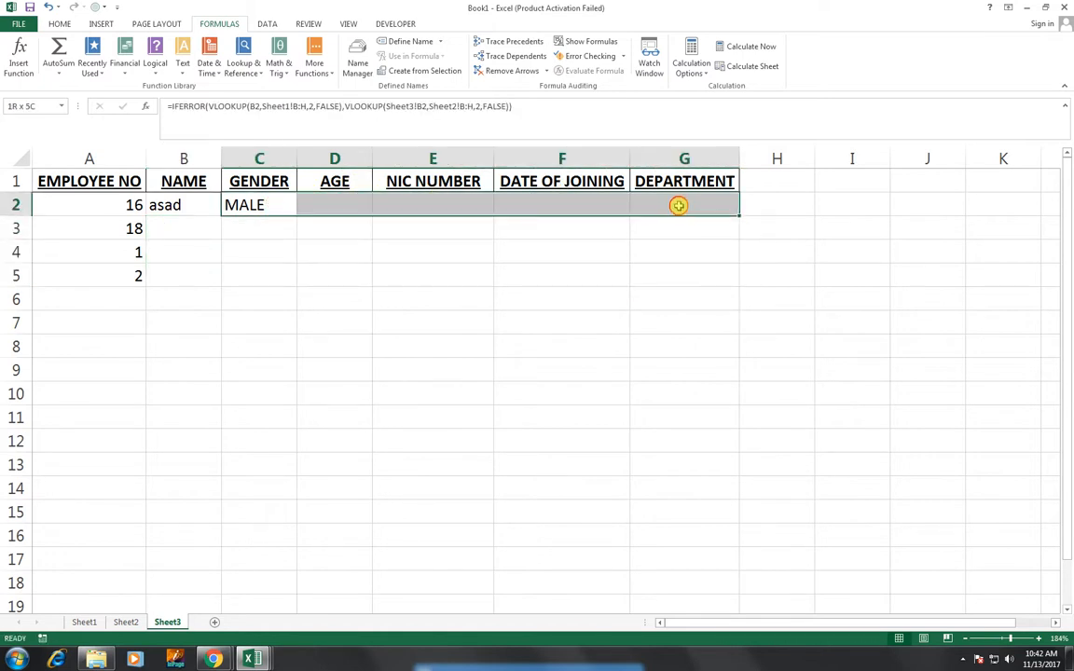
key(Delete)
Step: In the B2 formula, change the first VLOOKUP's references to $A2 and Sheet1!$A:$G
click(197, 206)
double_click(193, 207)
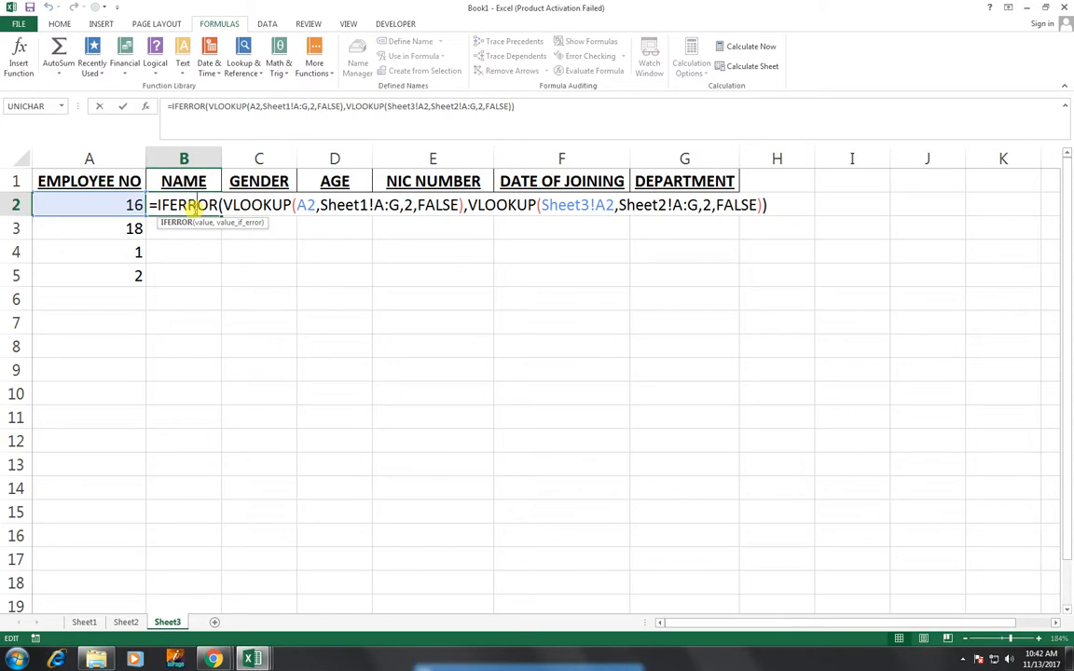
click(301, 204)
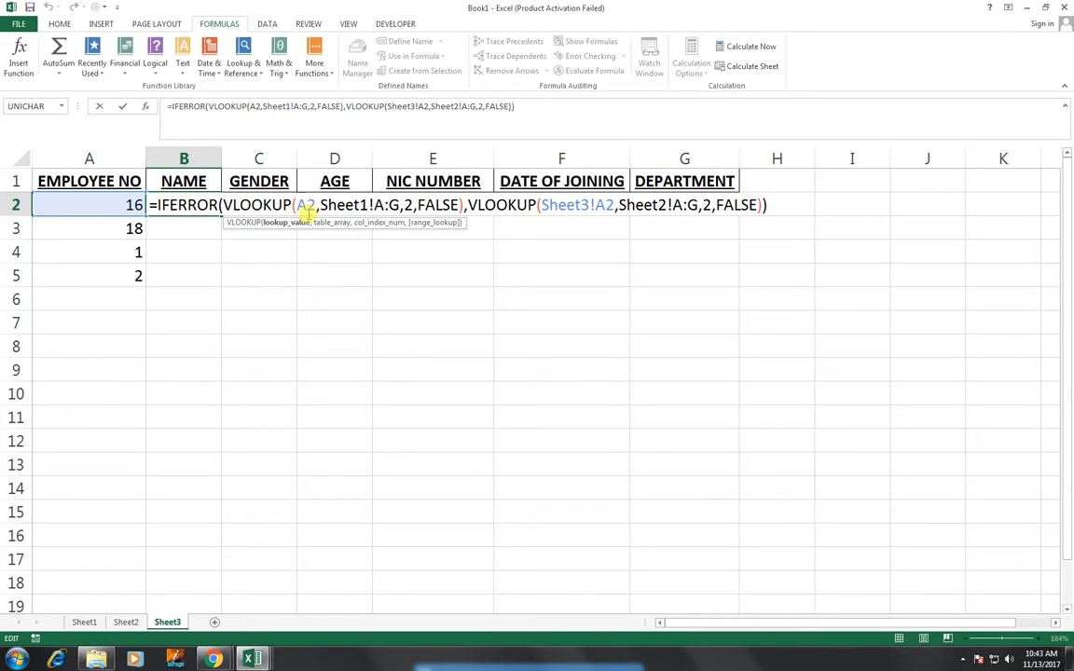
text($)
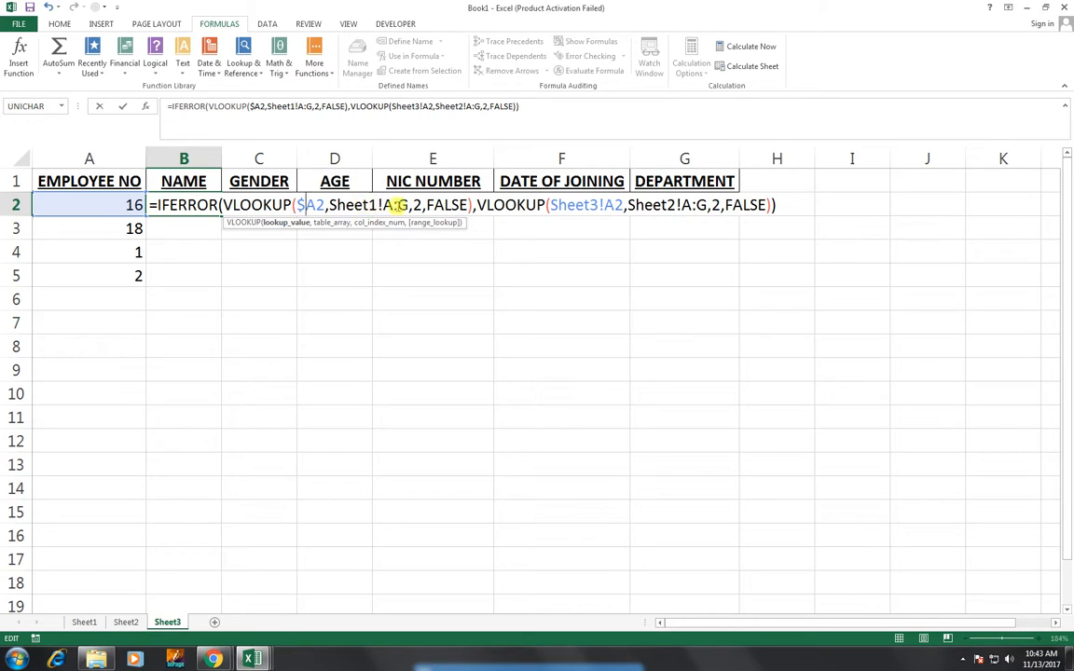
drag(382, 204, 407, 205)
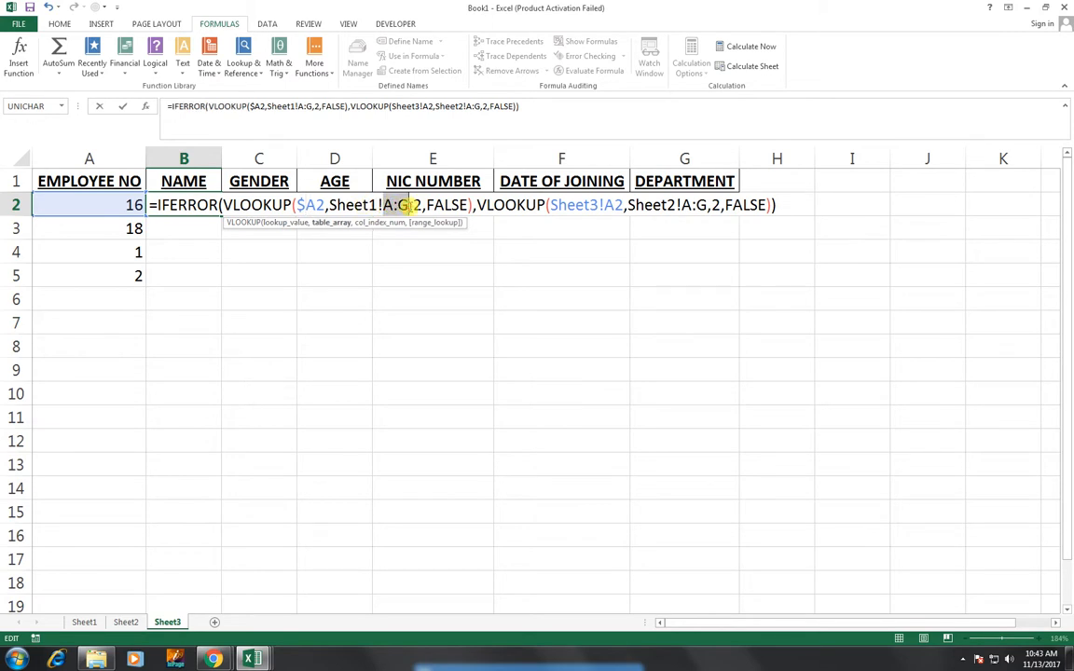
key(F4)
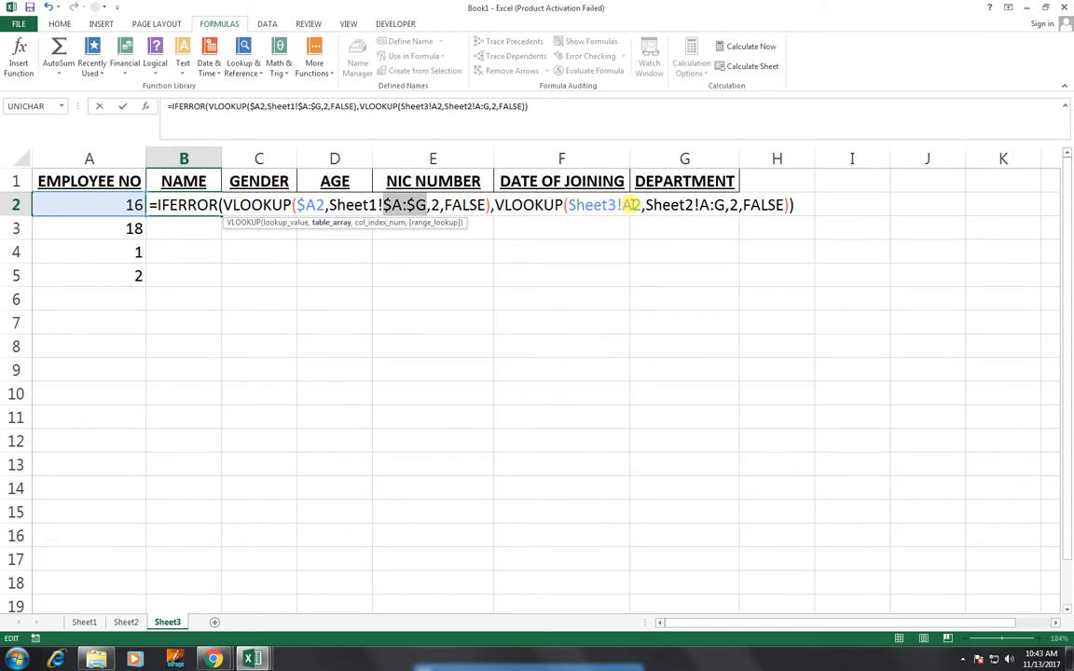
Step: Change the second VLOOKUP's references in B2 to Sheet3!$A2 and Sheet2!$A:$G, and commit the formula
click(627, 204)
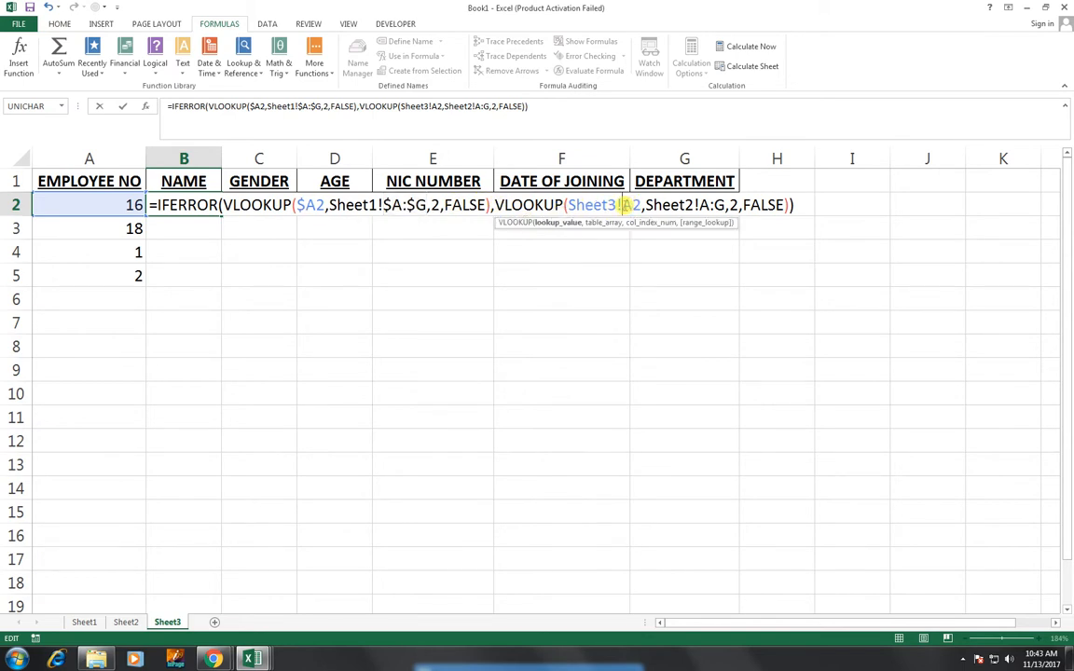
text($)
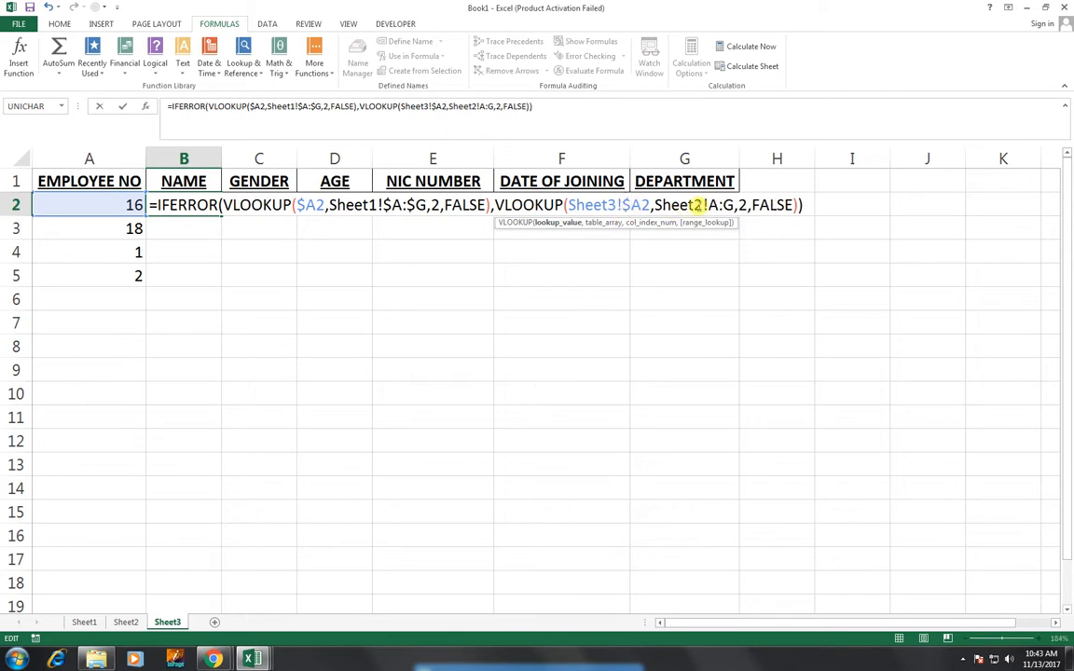
drag(708, 204, 730, 207)
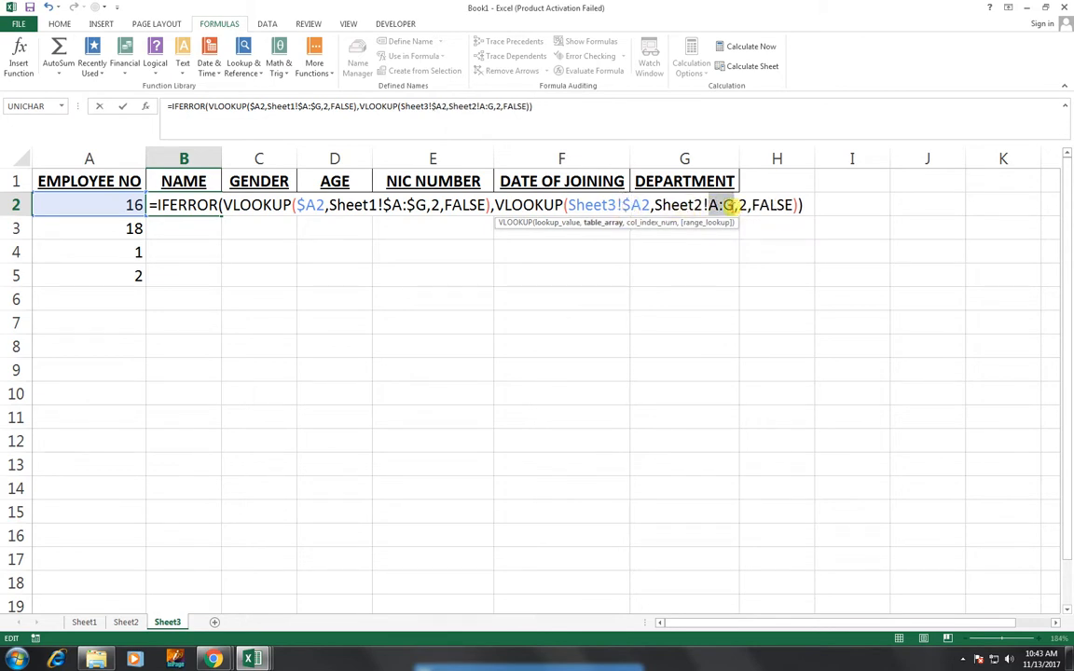
key(F4)
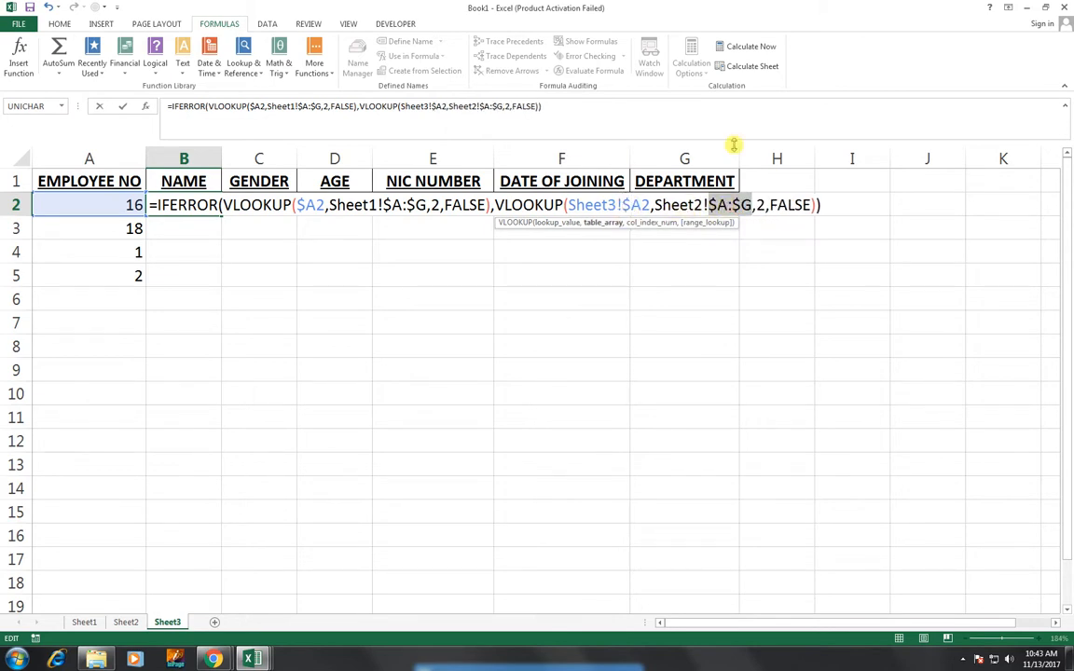
key(ctrl+Return)
key(Return)
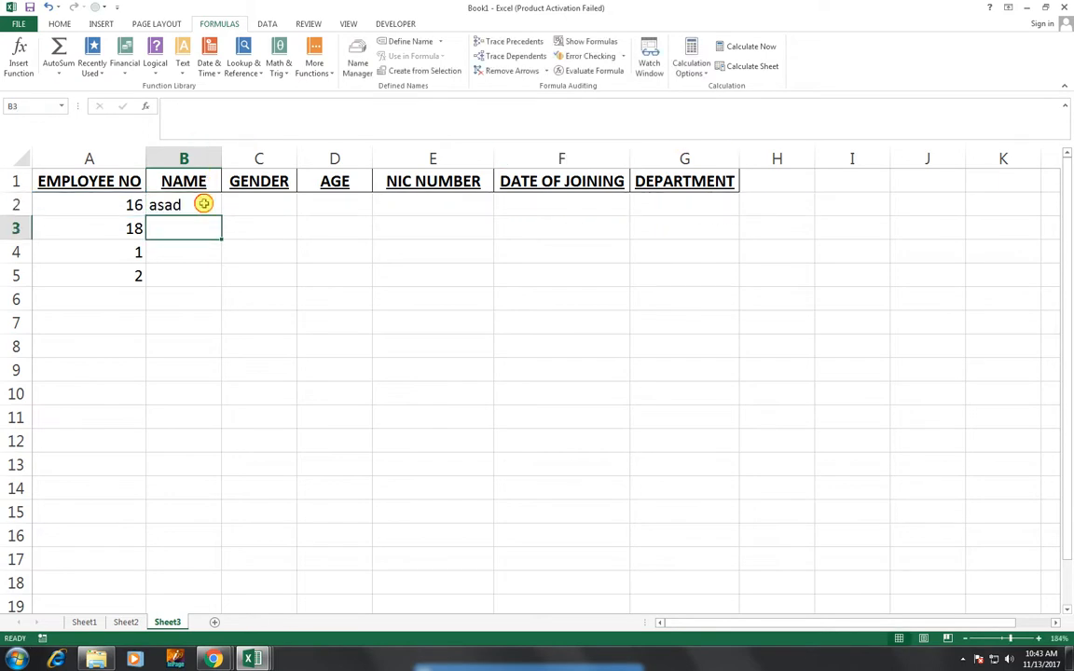
click(204, 205)
drag(219, 216, 712, 217)
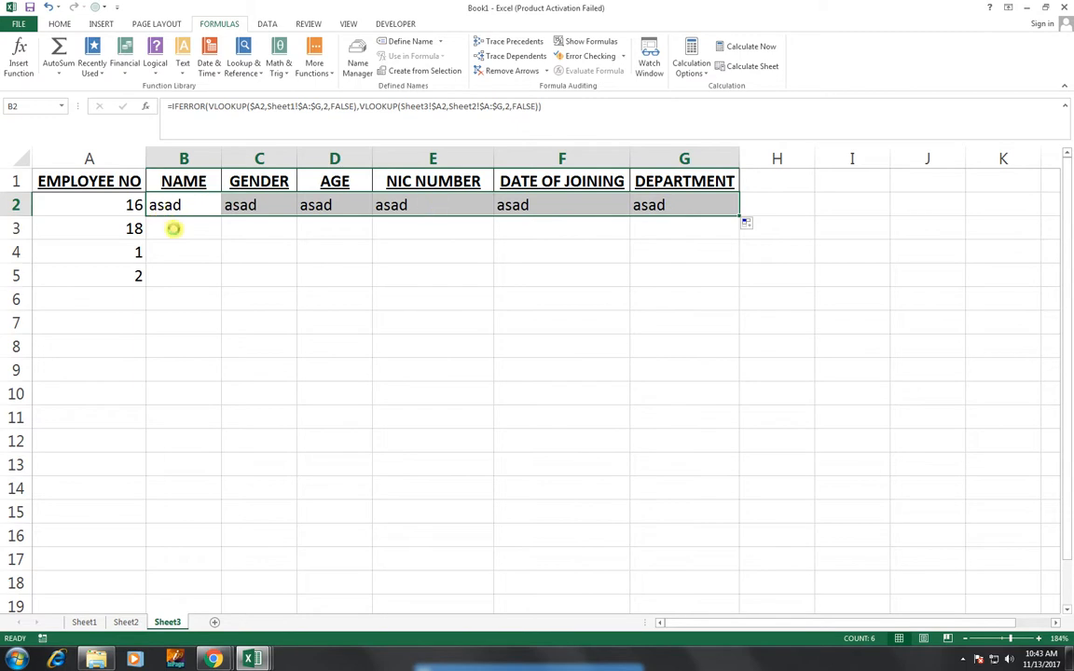
key(ctrl+z)
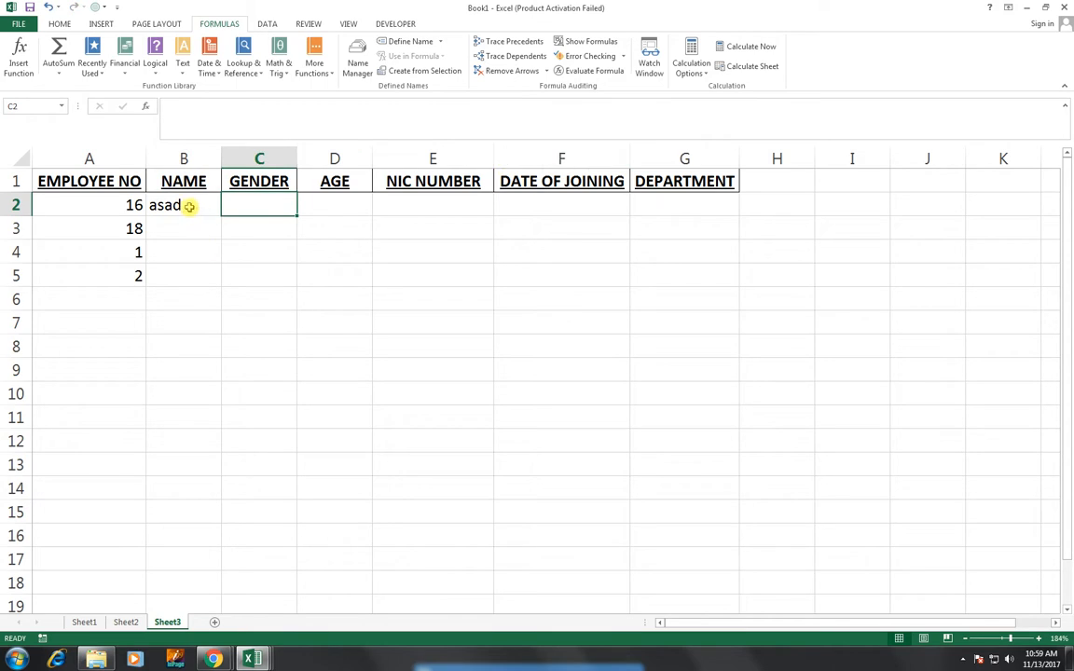
Step: Fill the locked-reference formula from B2 across to G2 and inspect the column index in the copied formulas
click(189, 206)
drag(220, 217, 697, 207)
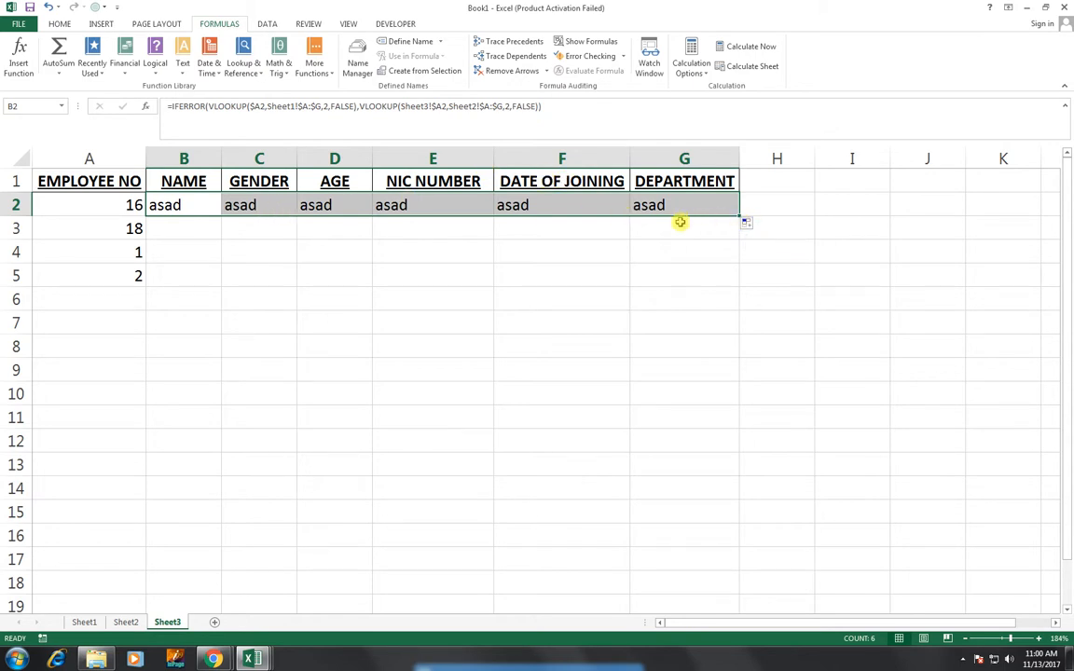
click(210, 202)
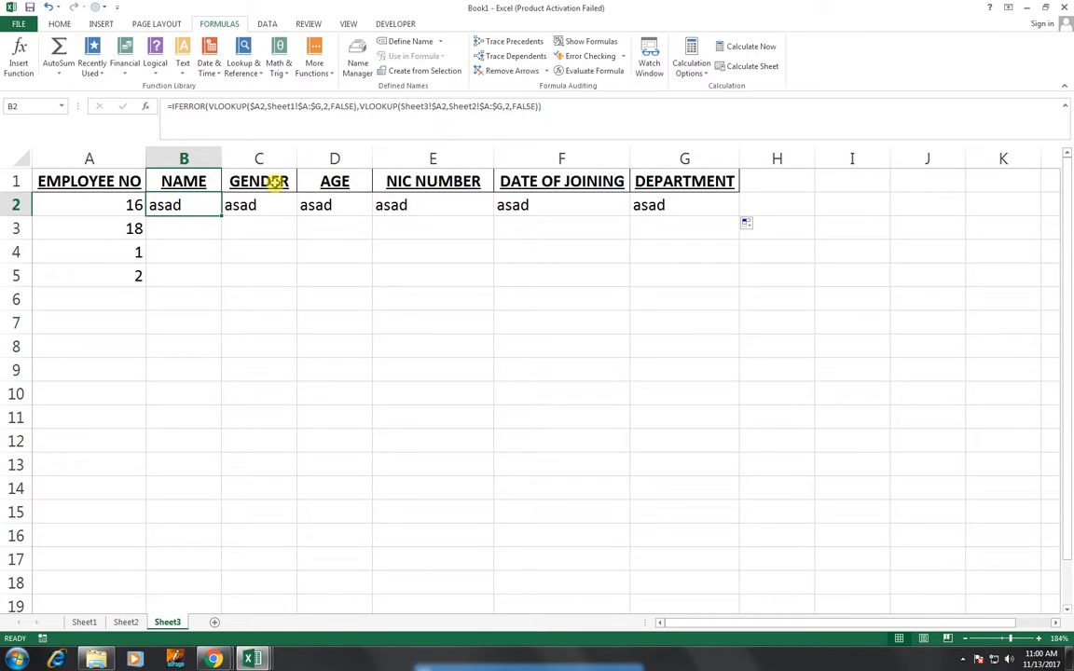
click(242, 206)
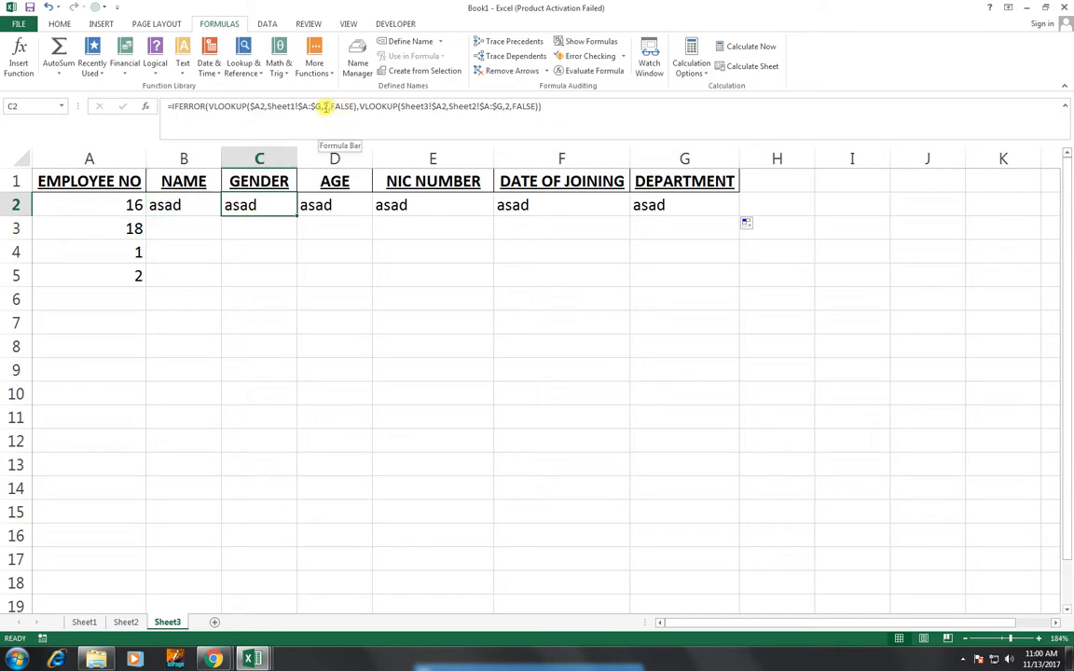
click(334, 221)
click(333, 204)
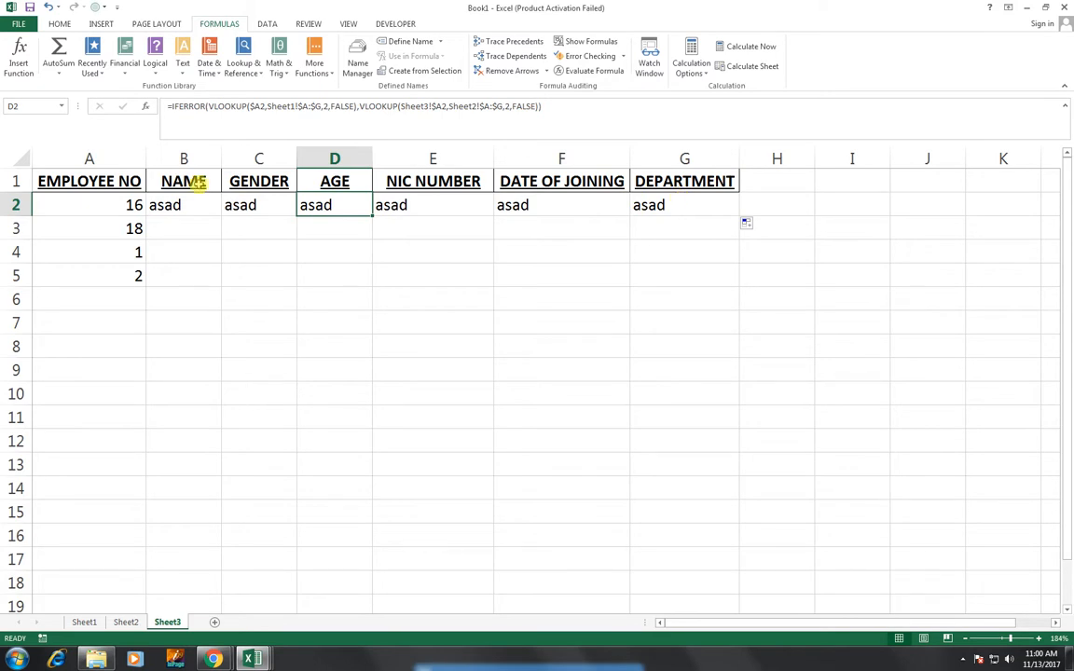
Step: Set the column index of the first VLOOKUP in the C2 formula to 3 and commit it
double_click(268, 205)
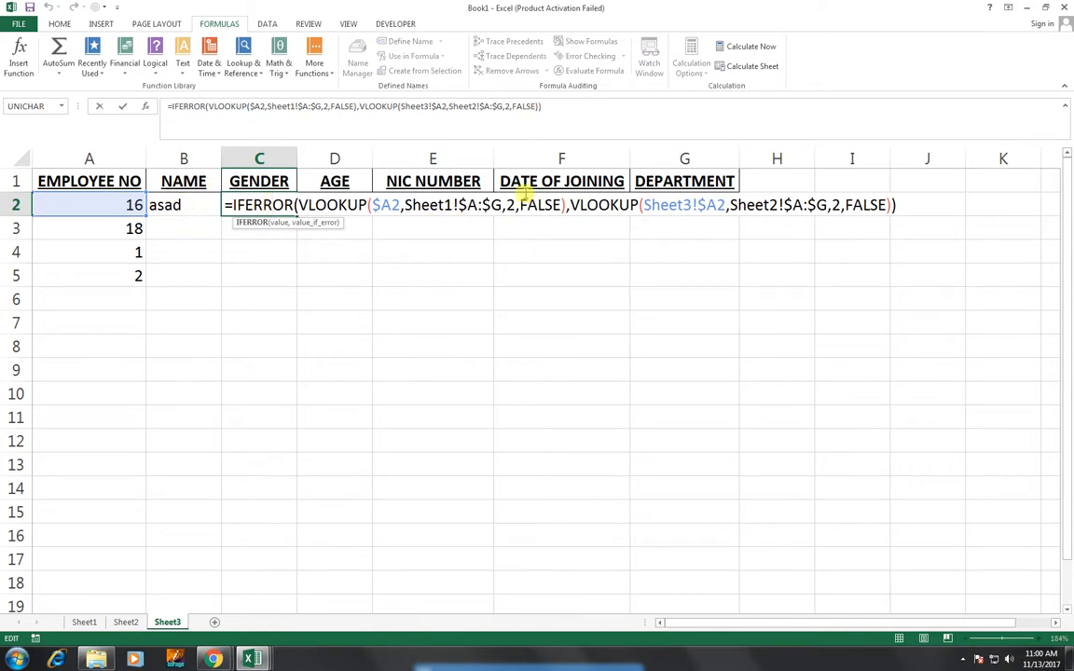
key(Return)
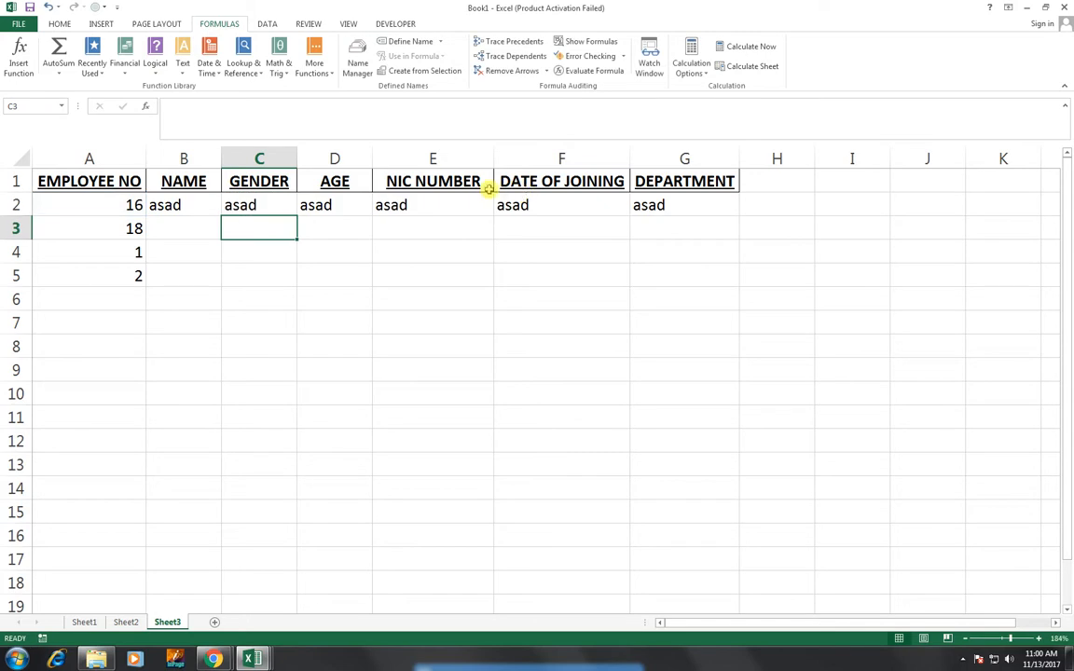
click(271, 201)
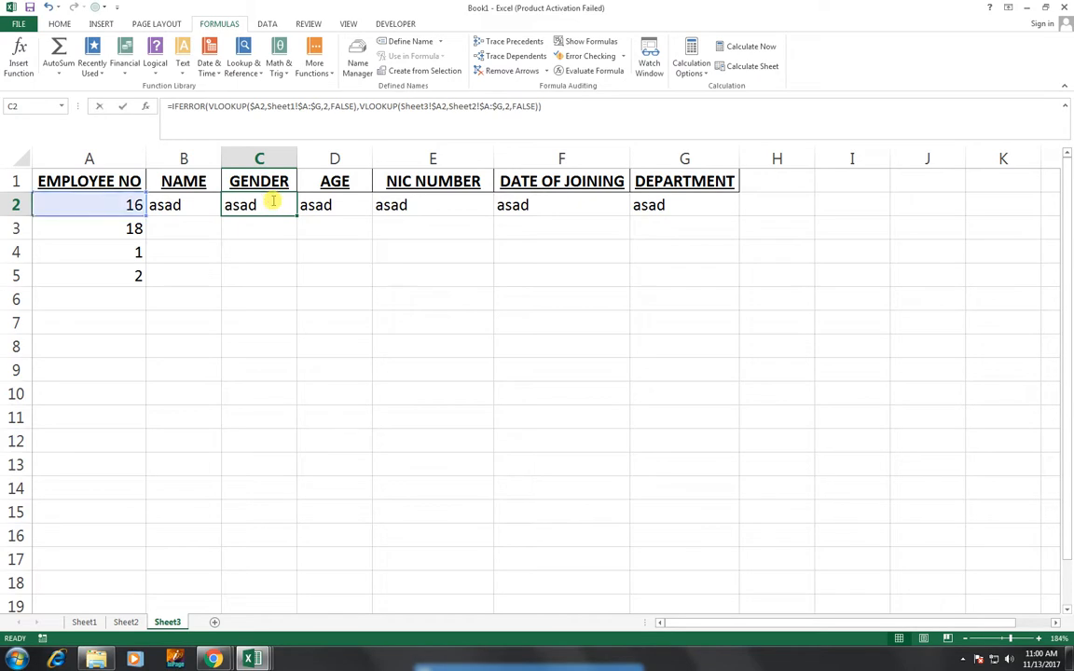
double_click(272, 201)
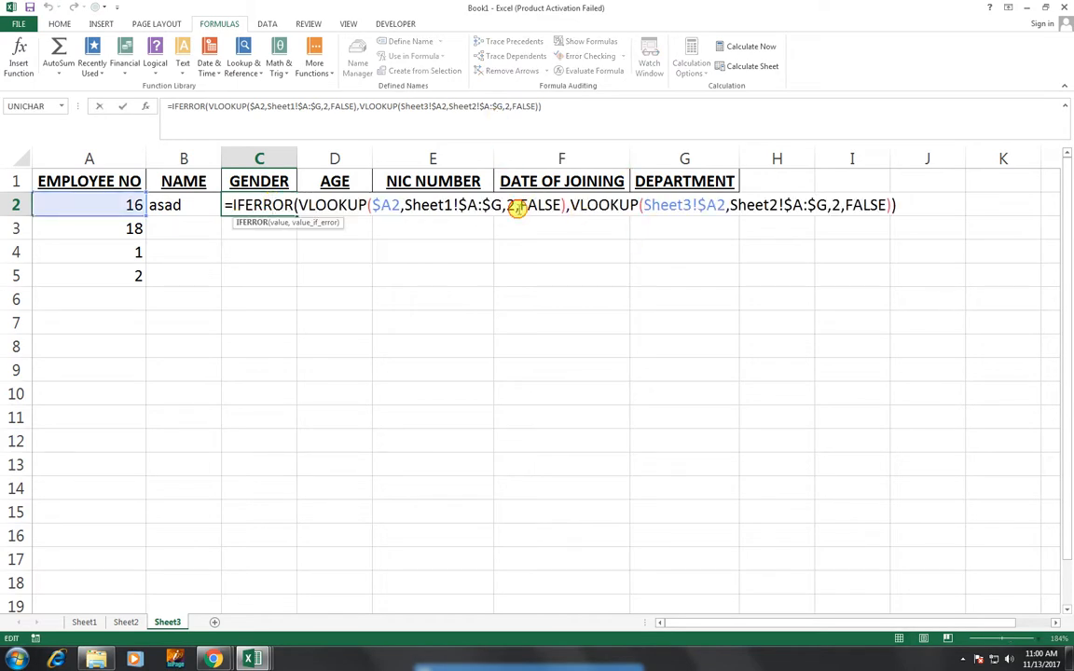
click(512, 204)
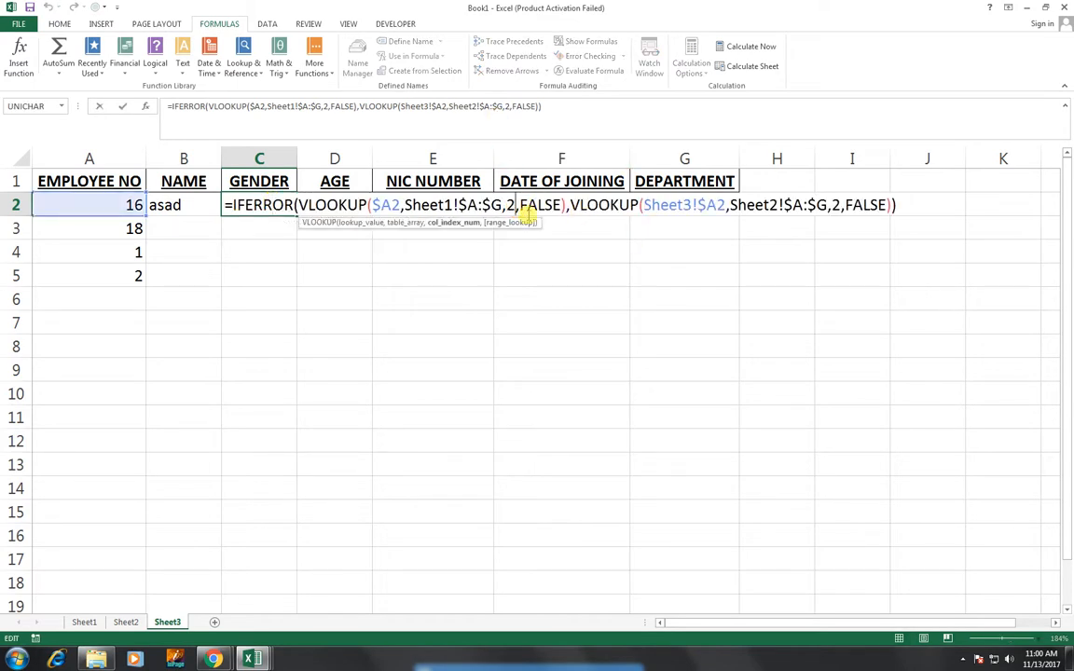
key(BackSpace)
text(3)
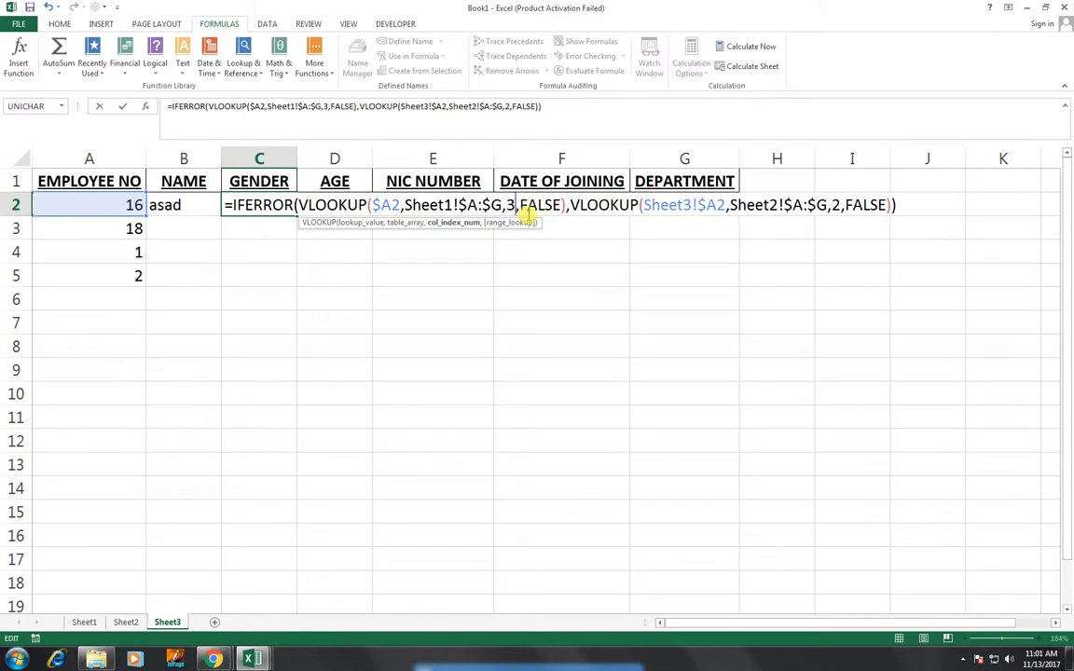
key(Return)
key(Up)
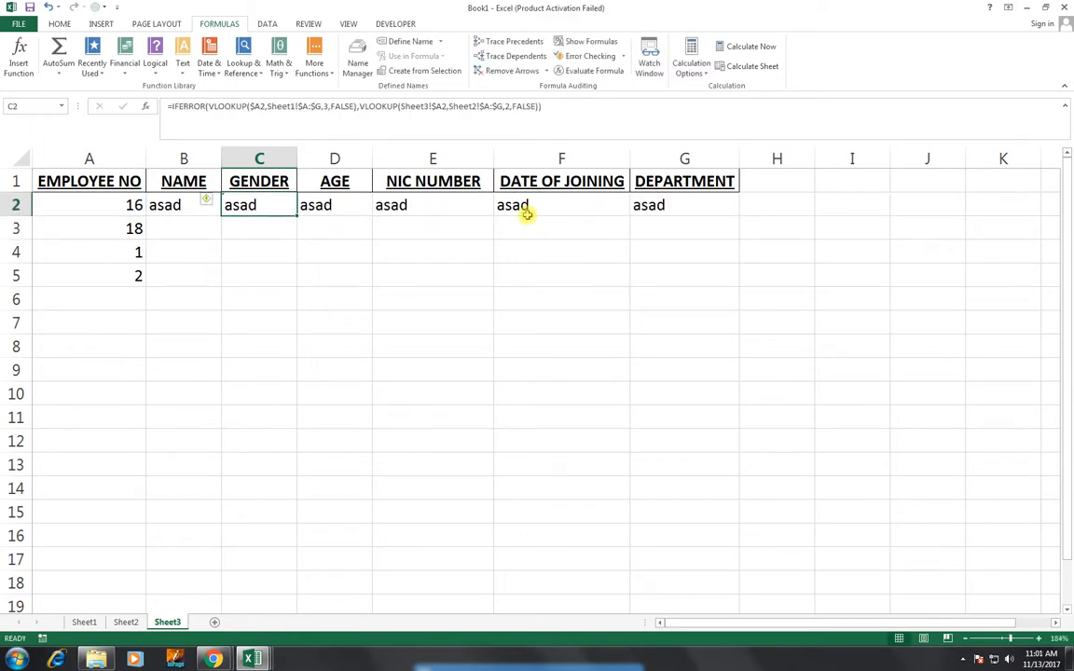
Step: Set the column index of the second VLOOKUP in the C2 formula to 3
key(F2)
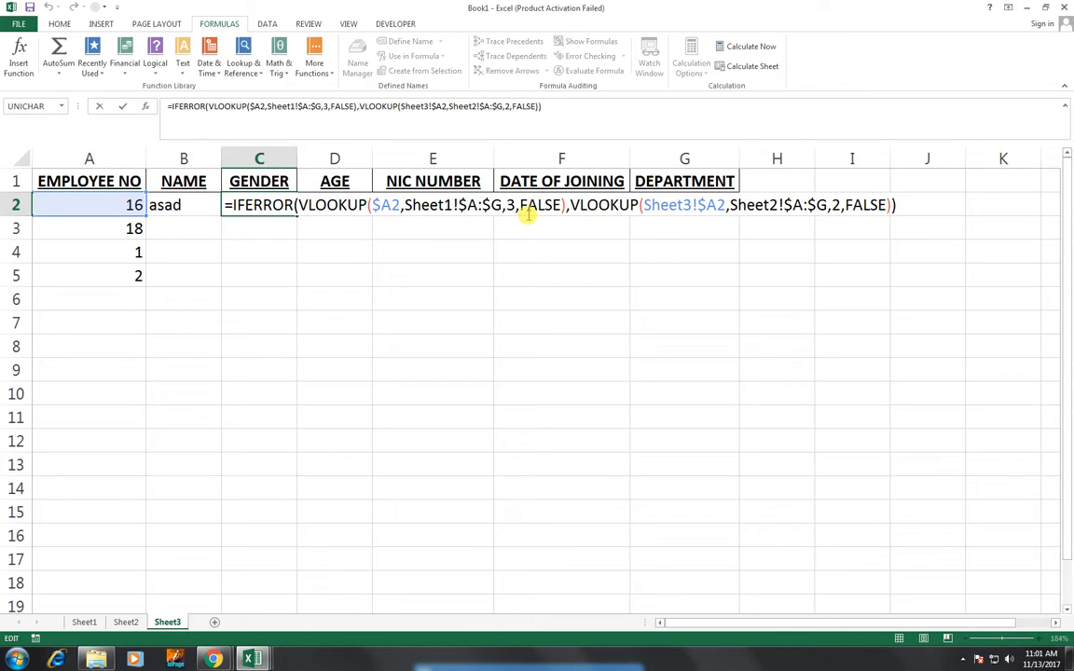
click(841, 204)
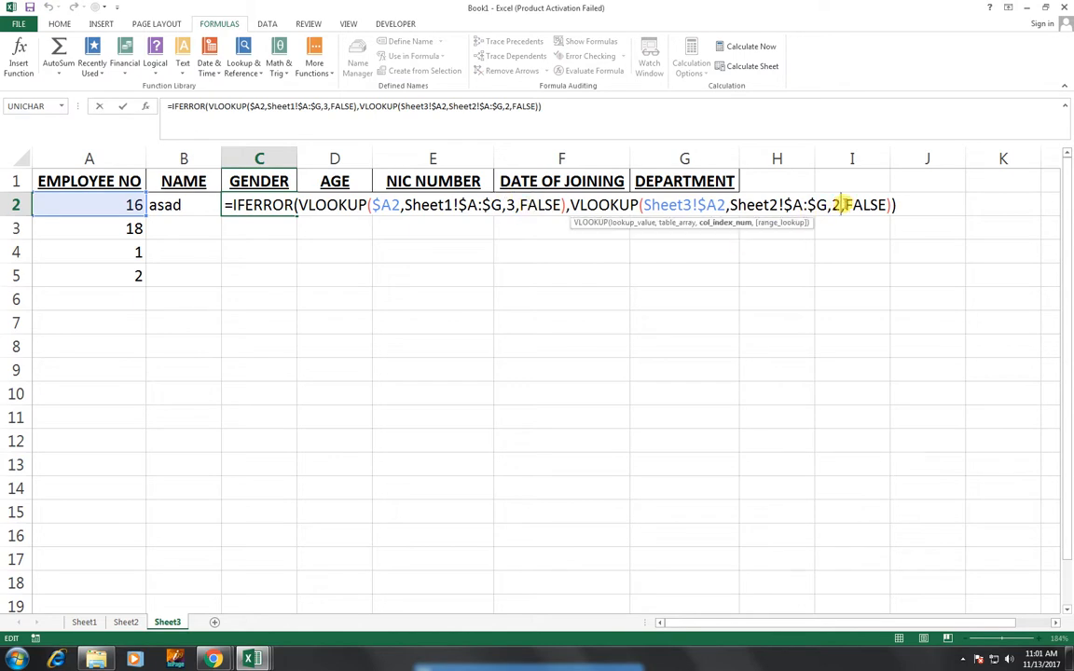
key(BackSpace)
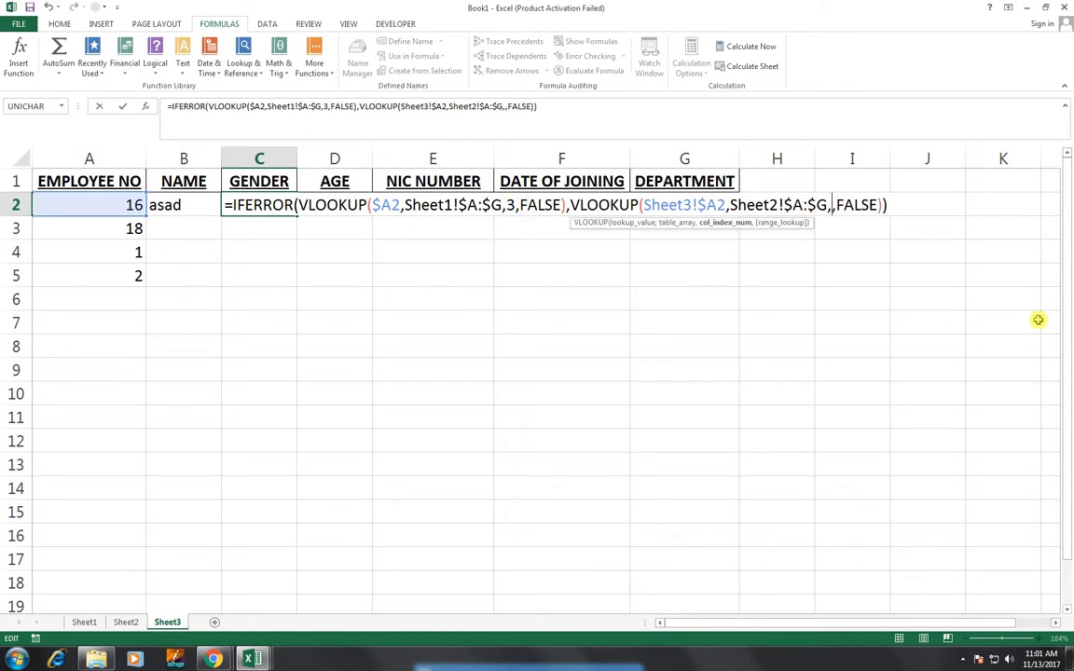
text(3)
key(Return)
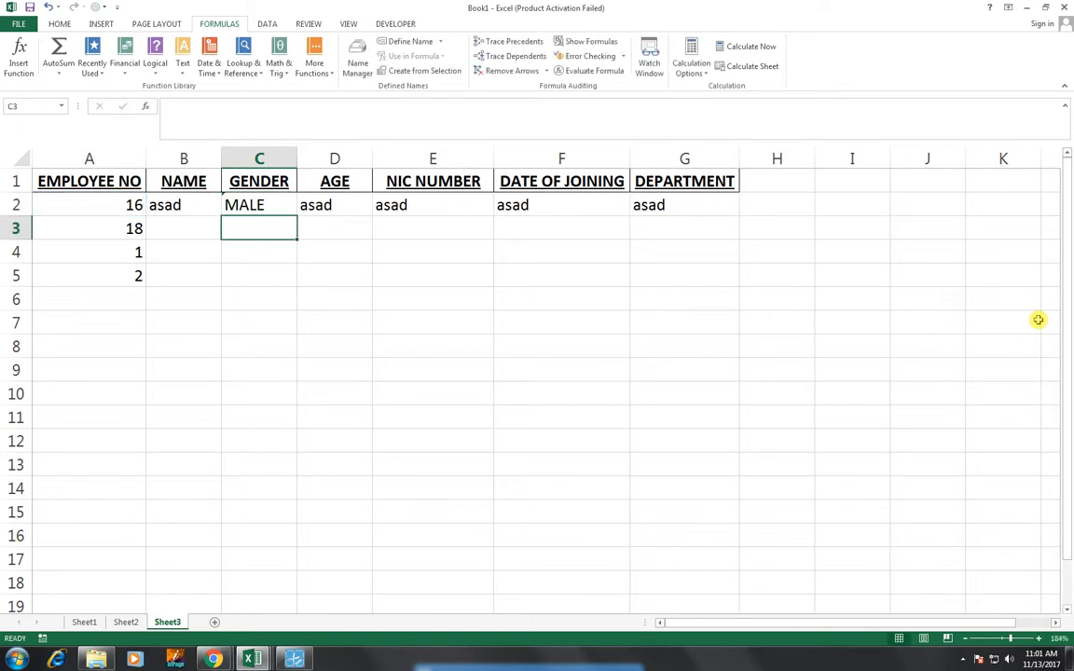
key(Up)
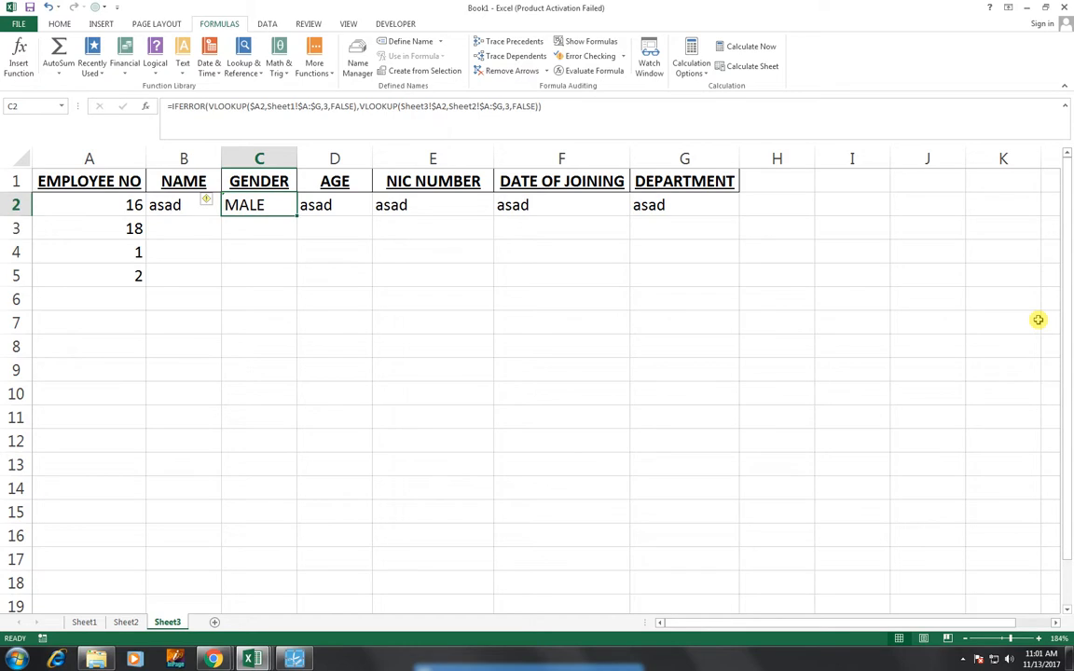
Step: In the D2 formula under AGE, set the first VLOOKUP's column index to 4
key(Right)
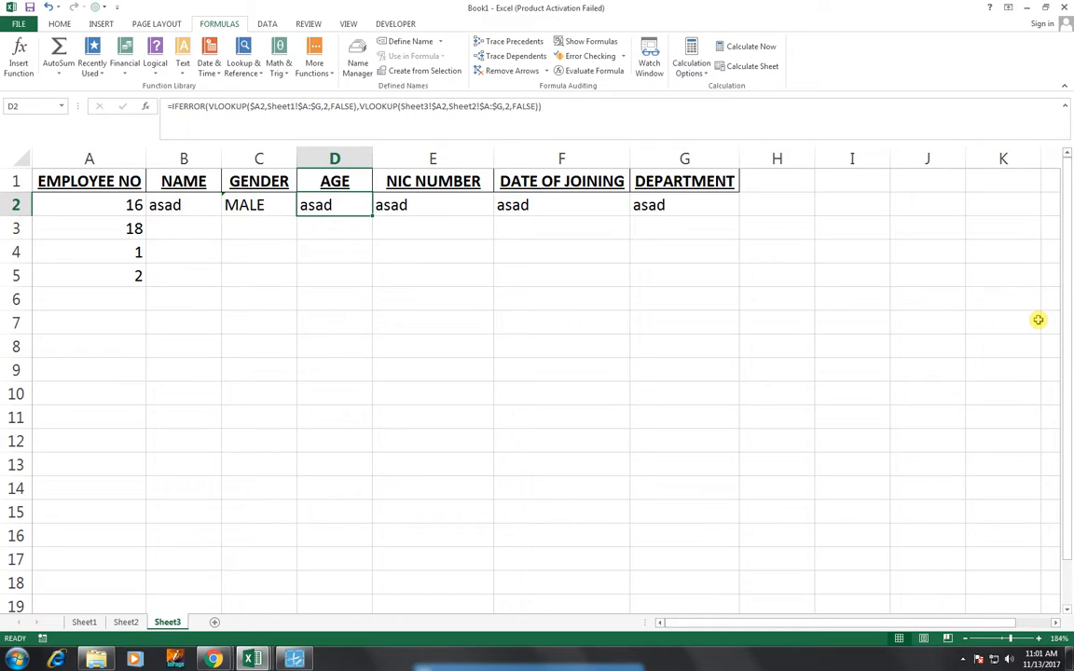
key(F2)
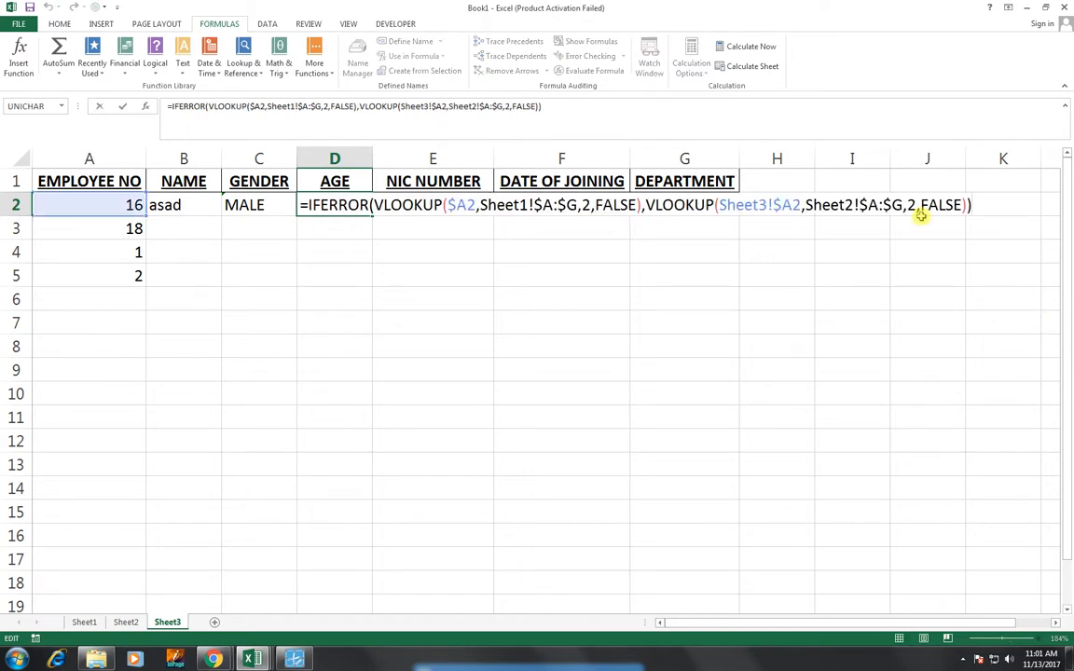
click(578, 205)
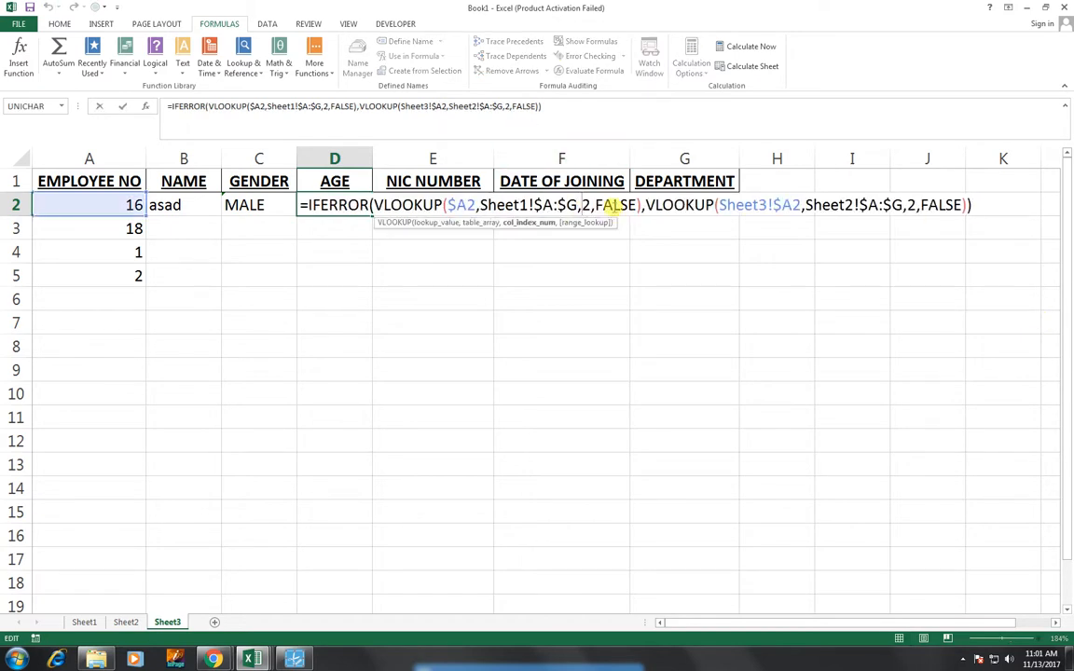
key(BackSpace)
text(2)
key(Return)
key(Right)
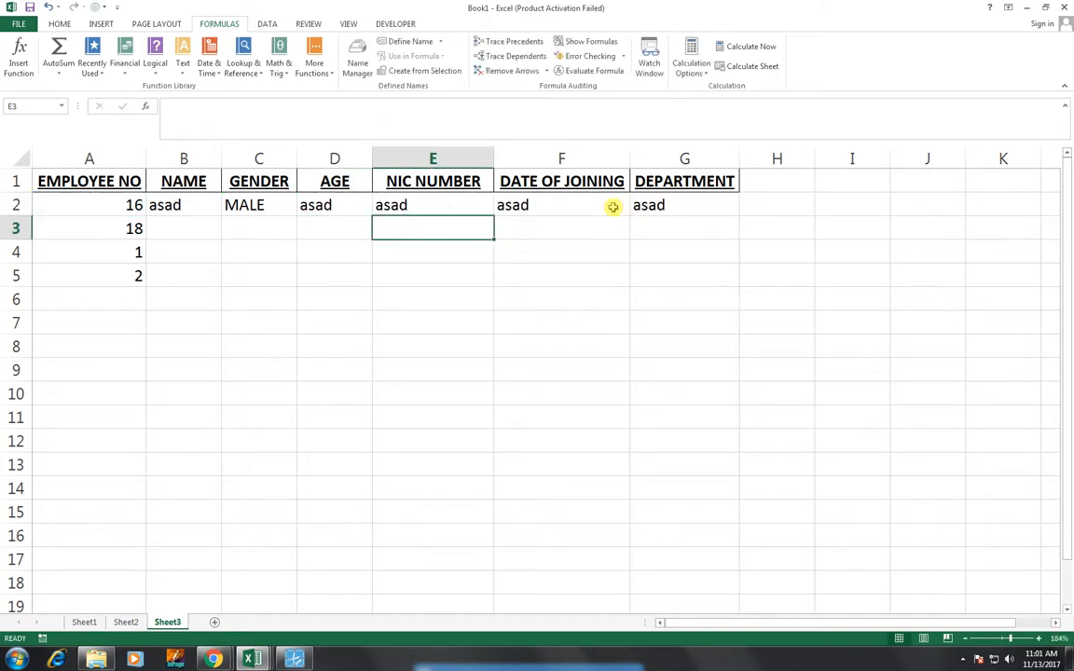
Step: In the D2 formula, set the second VLOOKUP's column index to 4 and commit it
key(Up)
key(Left)
key(F2)
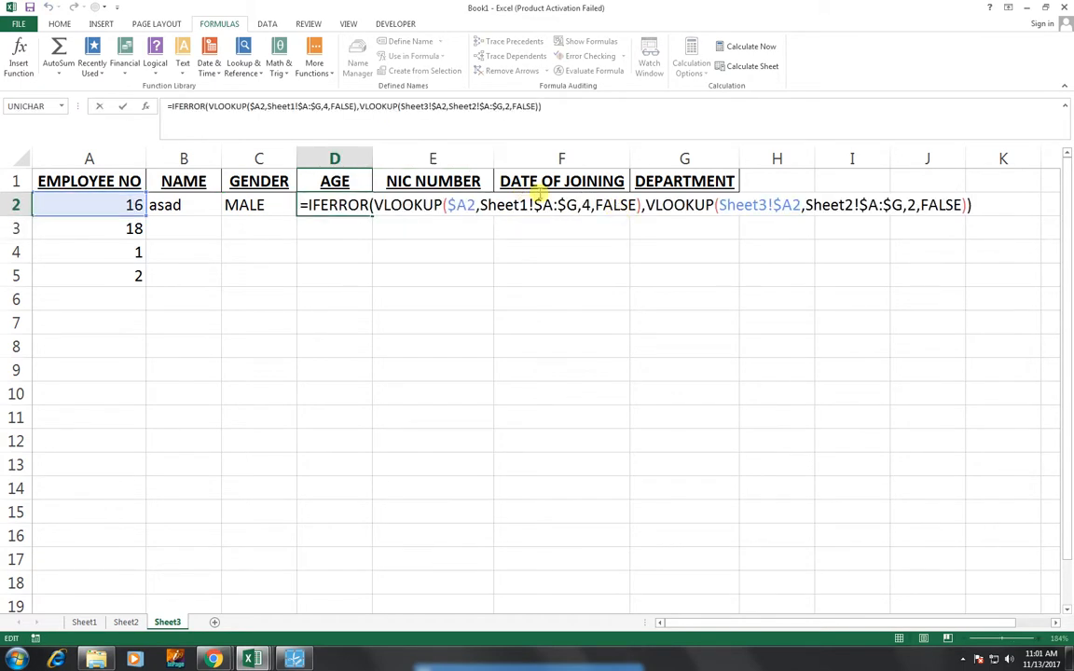
click(912, 206)
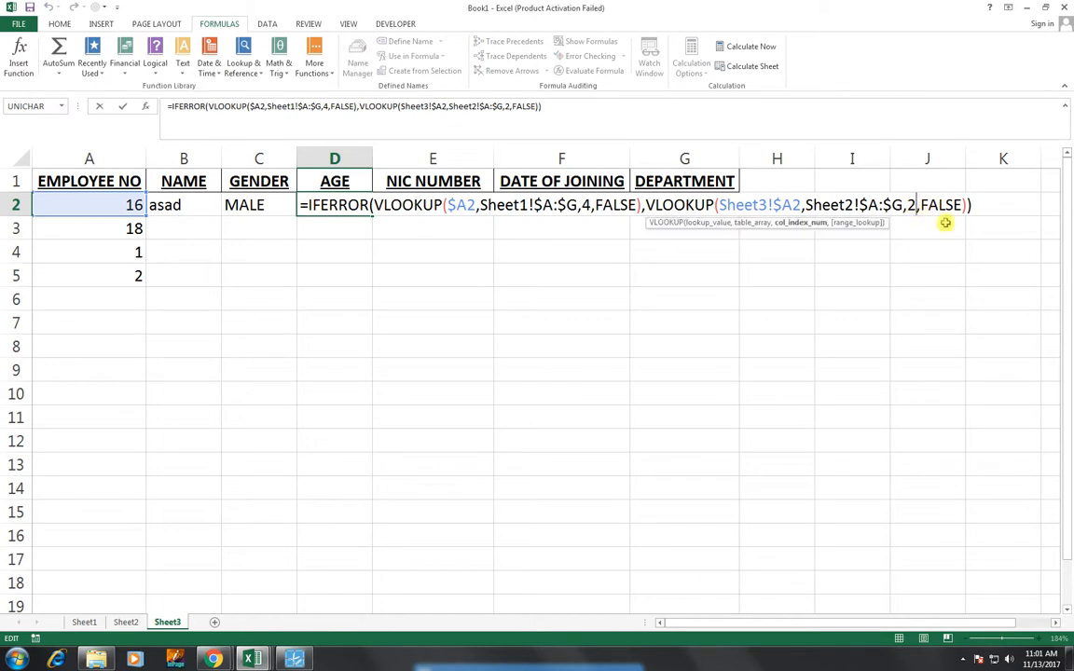
key(BackSpace)
text(4)
key(Return)
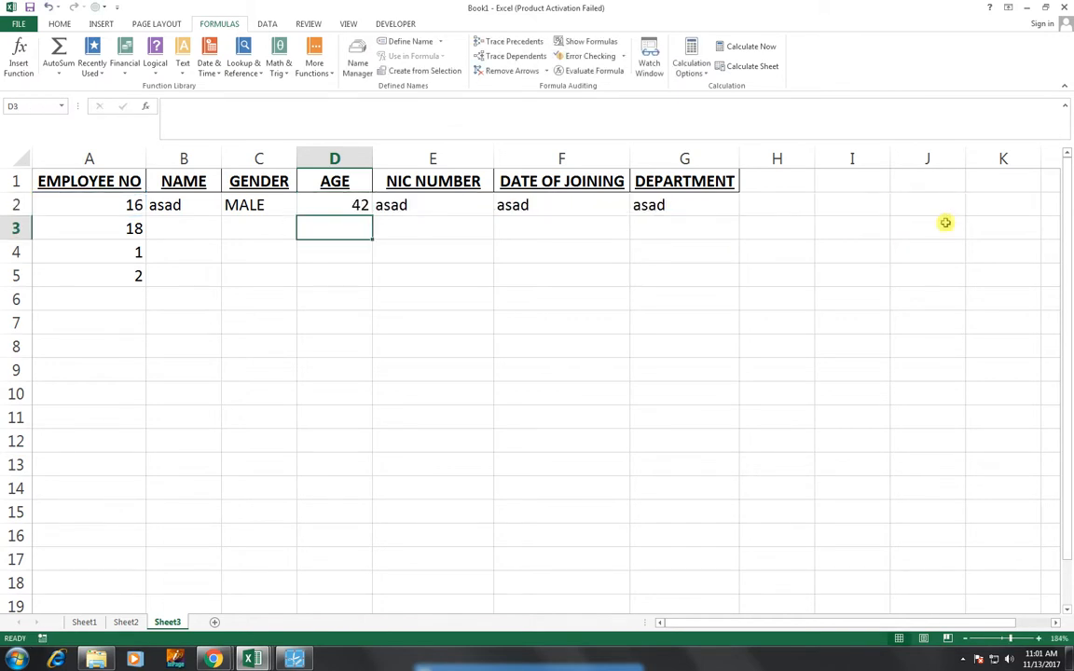
Step: In the E2 formula under NIC NUMBER, set the first VLOOKUP's column index to 5
key(Up)
key(Left)
key(Right)
key(Right)
key(Right)
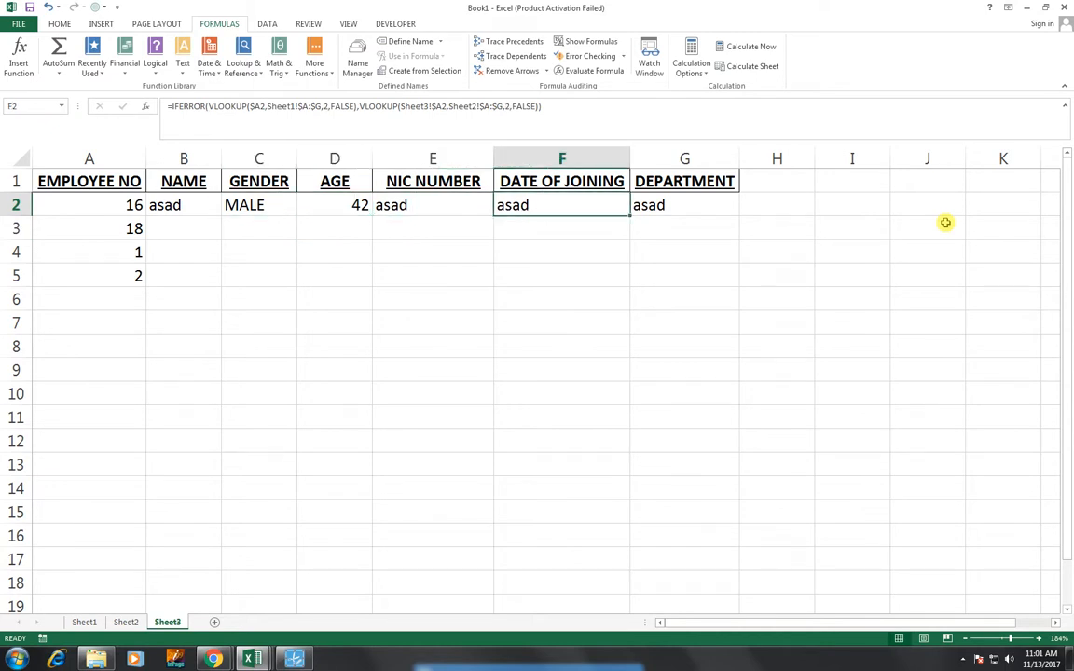
key(Left)
key(F2)
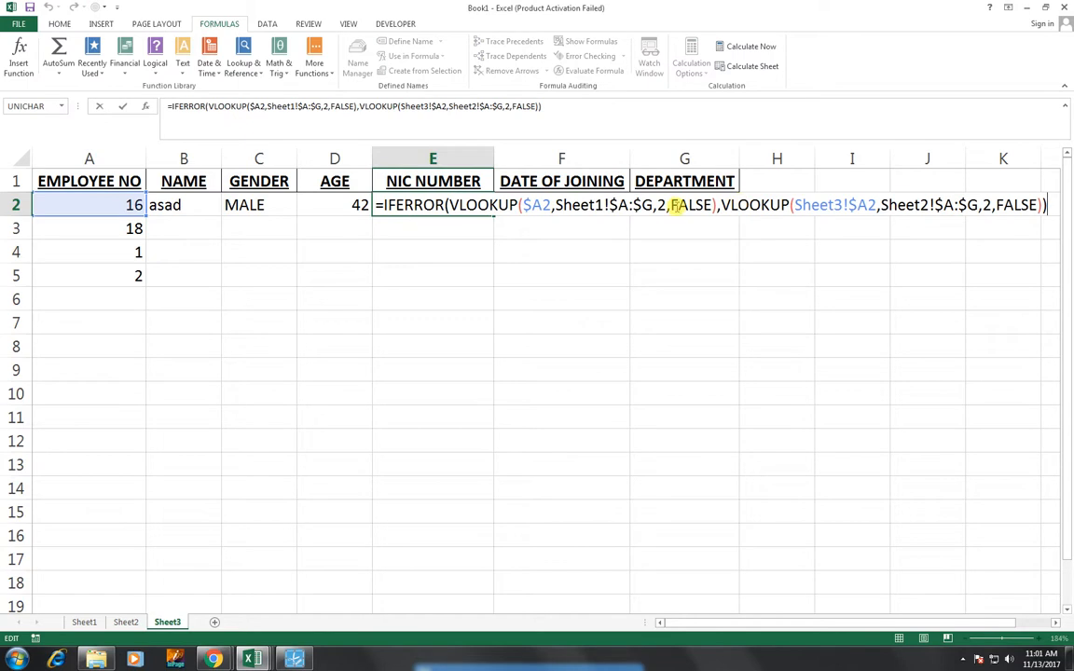
click(666, 205)
key(BackSpace)
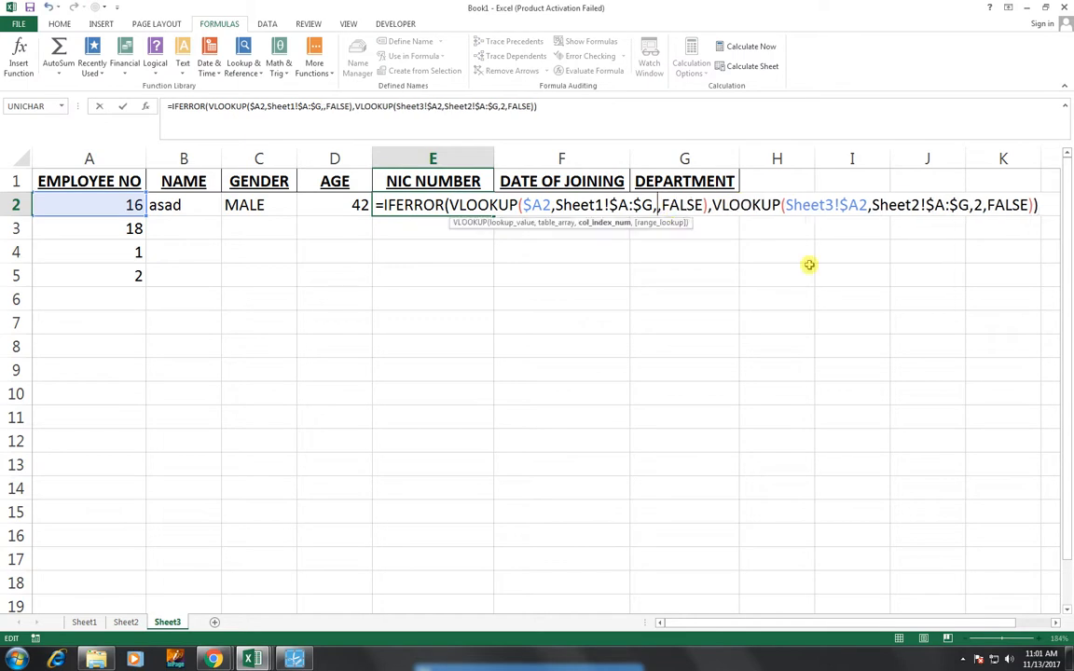
text(5)
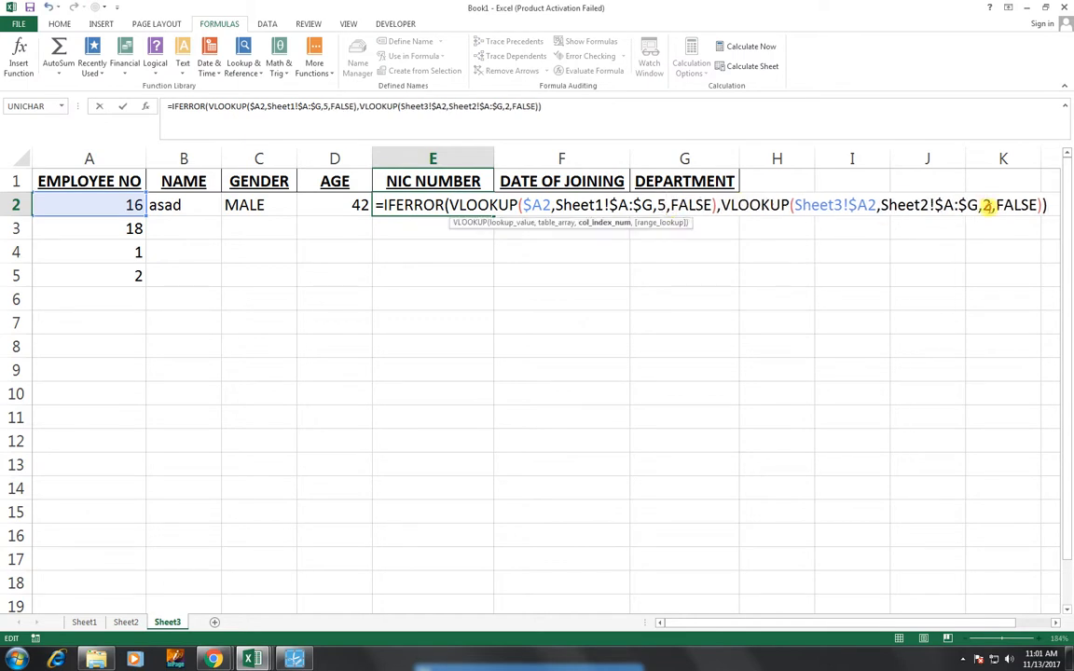
Step: Set the second VLOOKUP's column index in the E2 formula to 5 and commit the formula
click(990, 205)
key(BackSpace)
text(5)
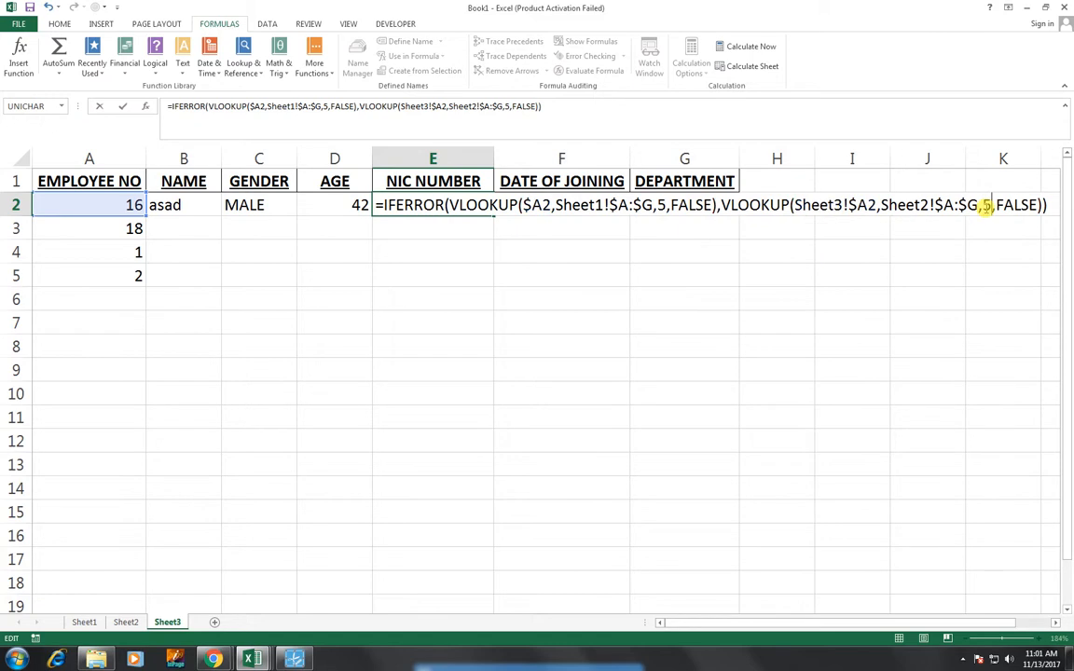
key(Return)
click(562, 210)
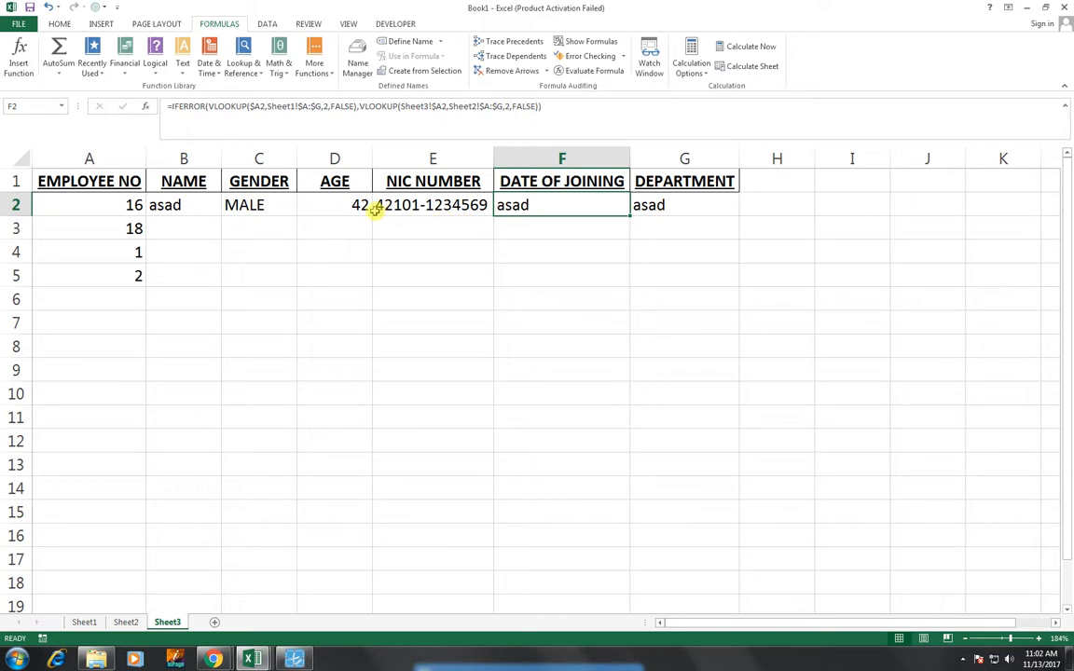
Step: Clear the lookup formulas from D2:G2 and C2, keeping only the formula in B2
drag(328, 200, 646, 203)
key(Delete)
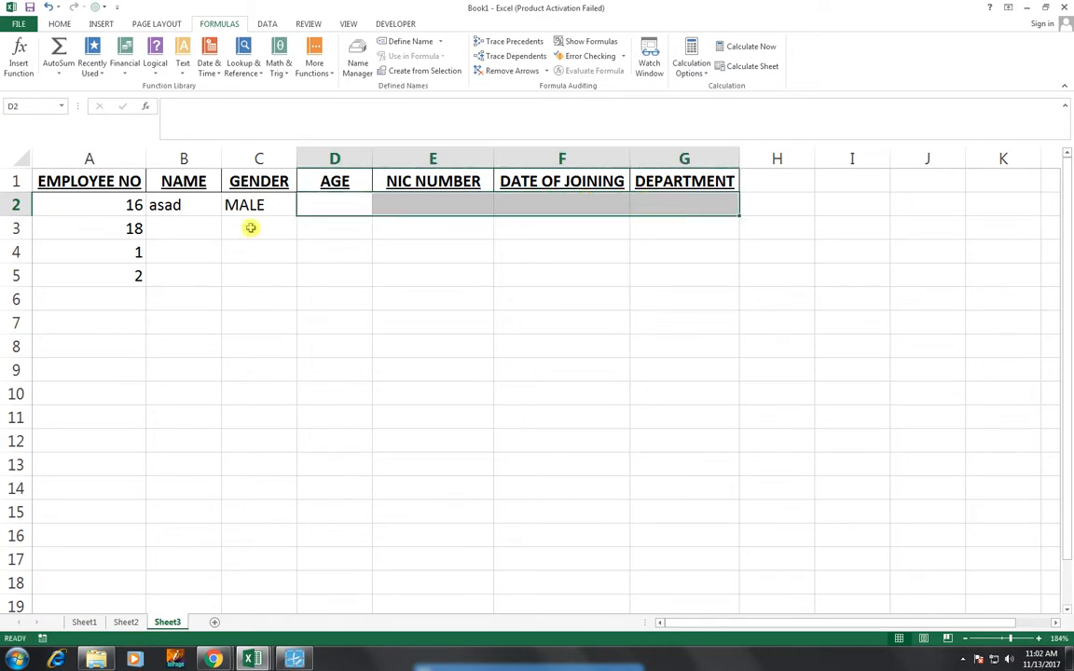
click(239, 203)
key(Delete)
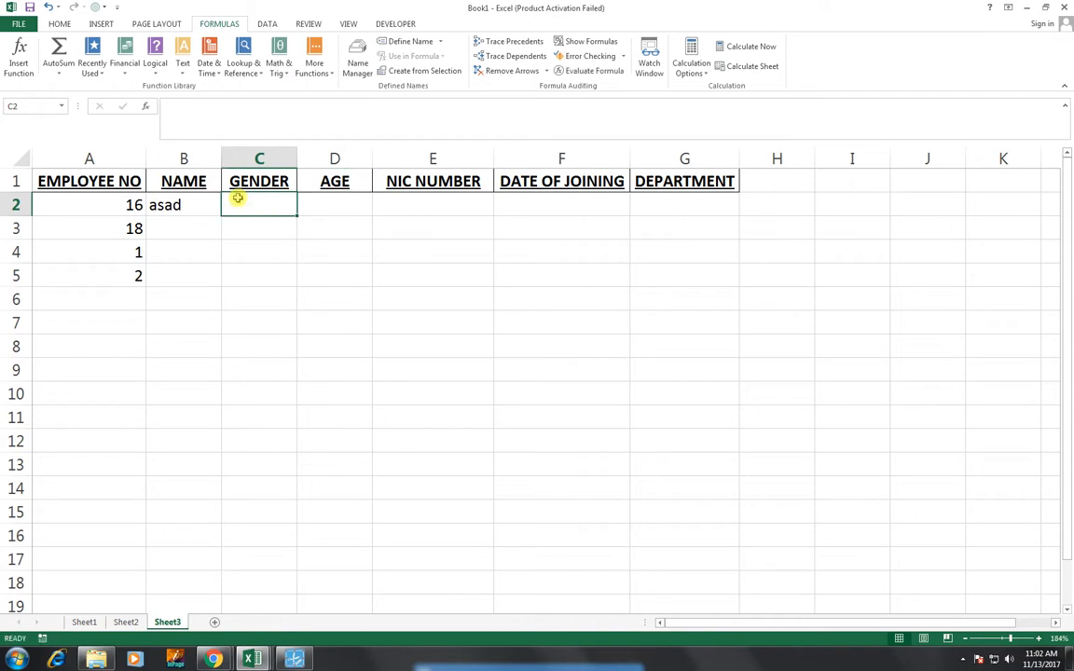
Step: In the B2 formula, replace the first VLOOKUP's column index with the array {2,3,4,5,6,7}
double_click(174, 204)
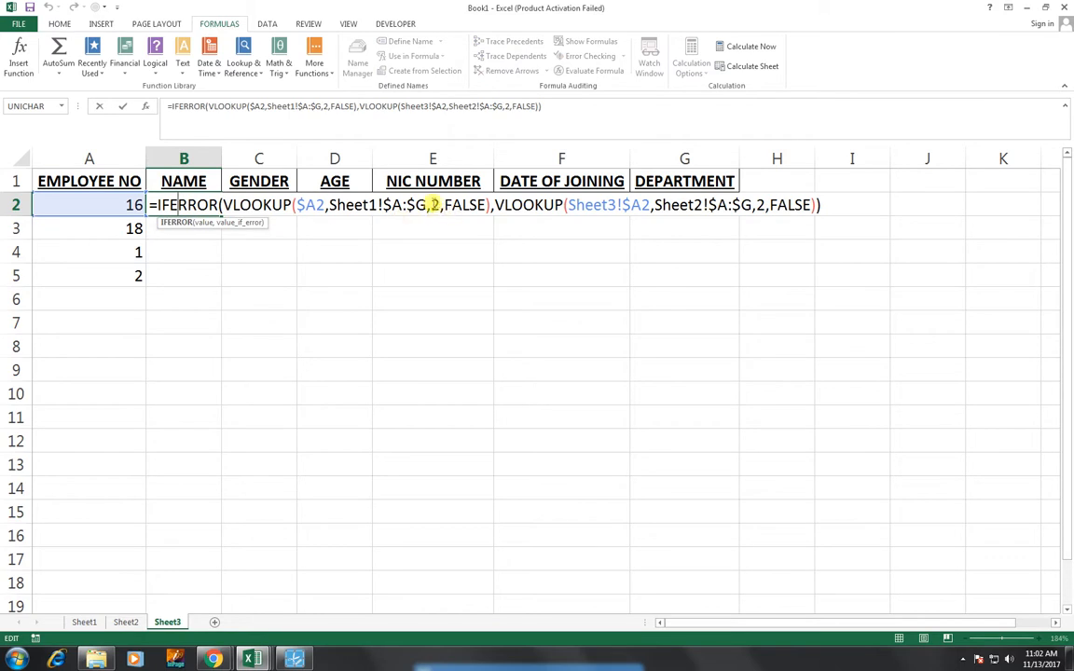
double_click(433, 205)
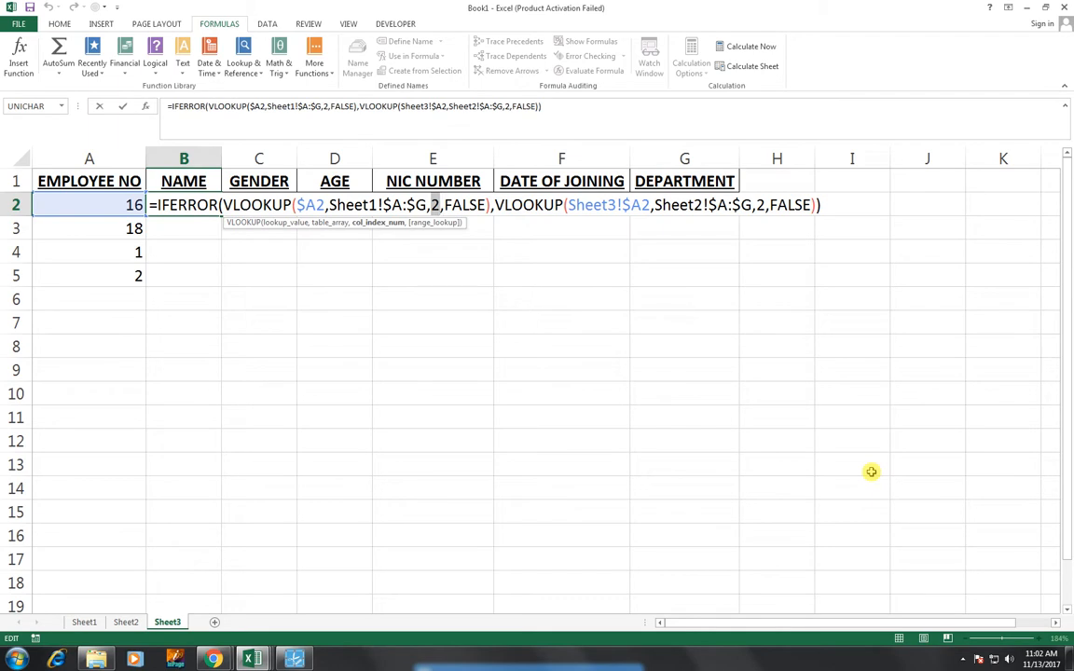
text({)
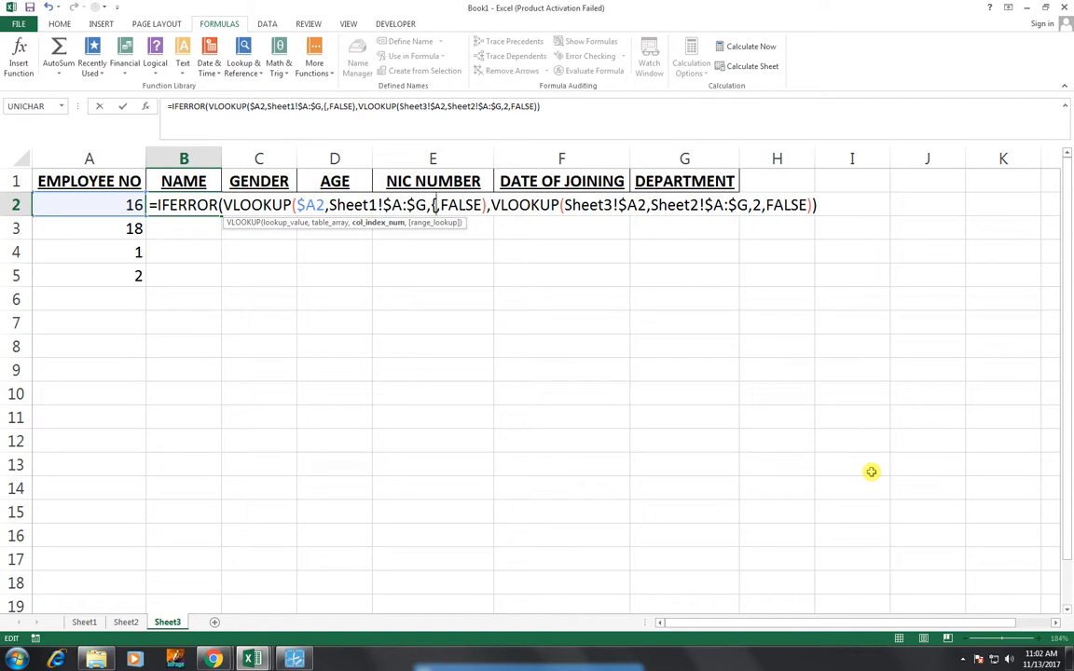
text(2)
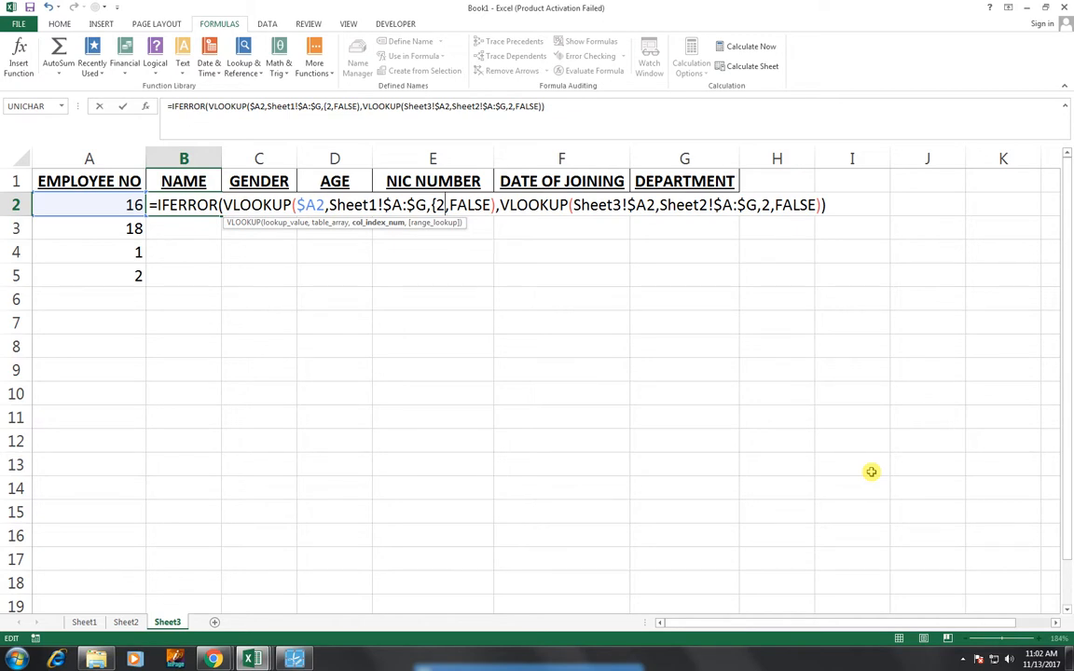
text(,3,4,5)
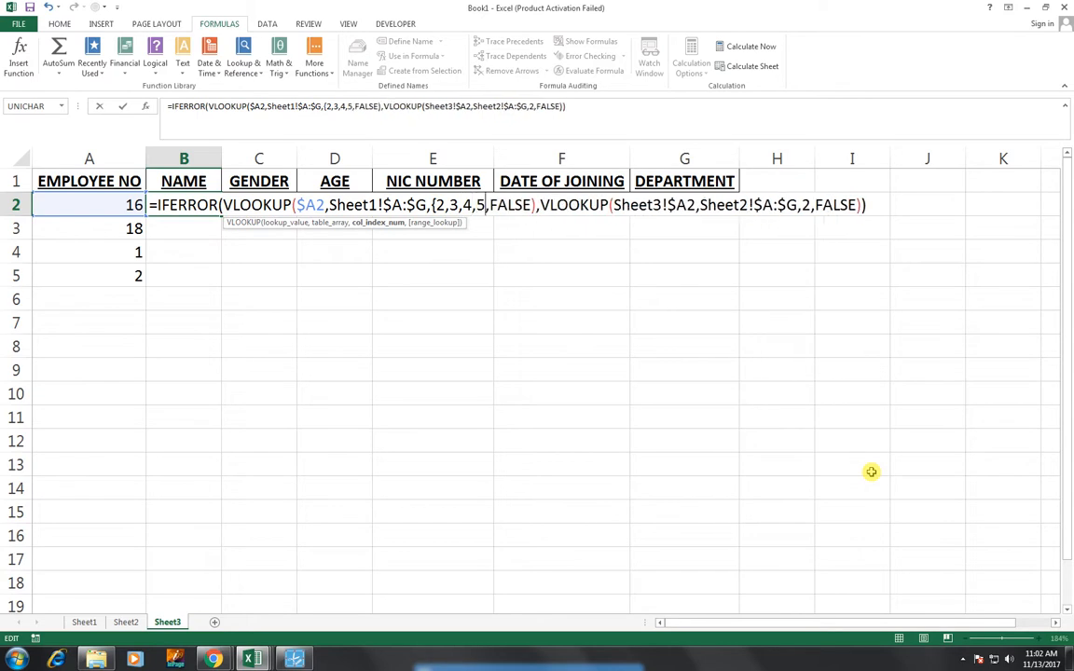
text(,6,7)
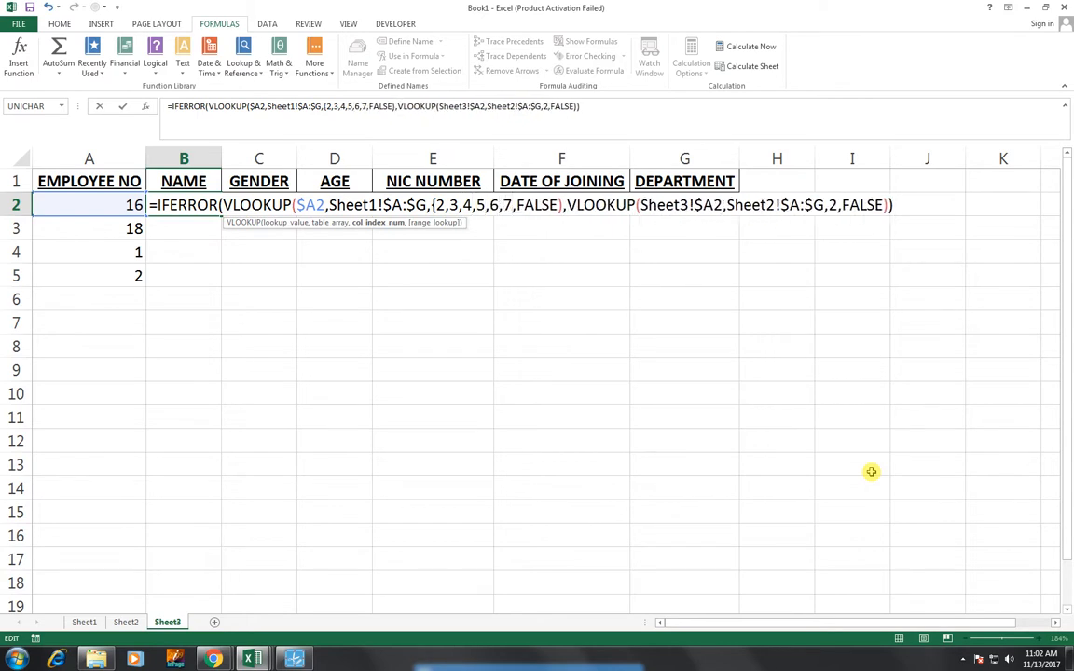
text(})
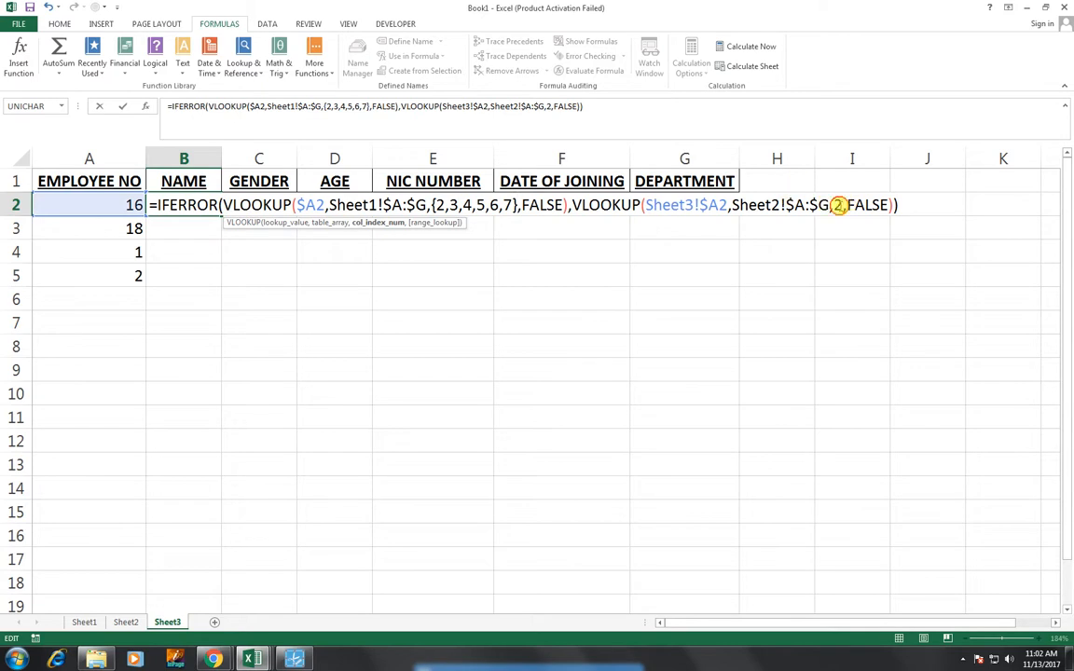
Step: In the B2 formula, replace the second VLOOKUP's column index with the array {2,3,4,5,6,7} and commit the formula
click(838, 205)
key(BackSpace)
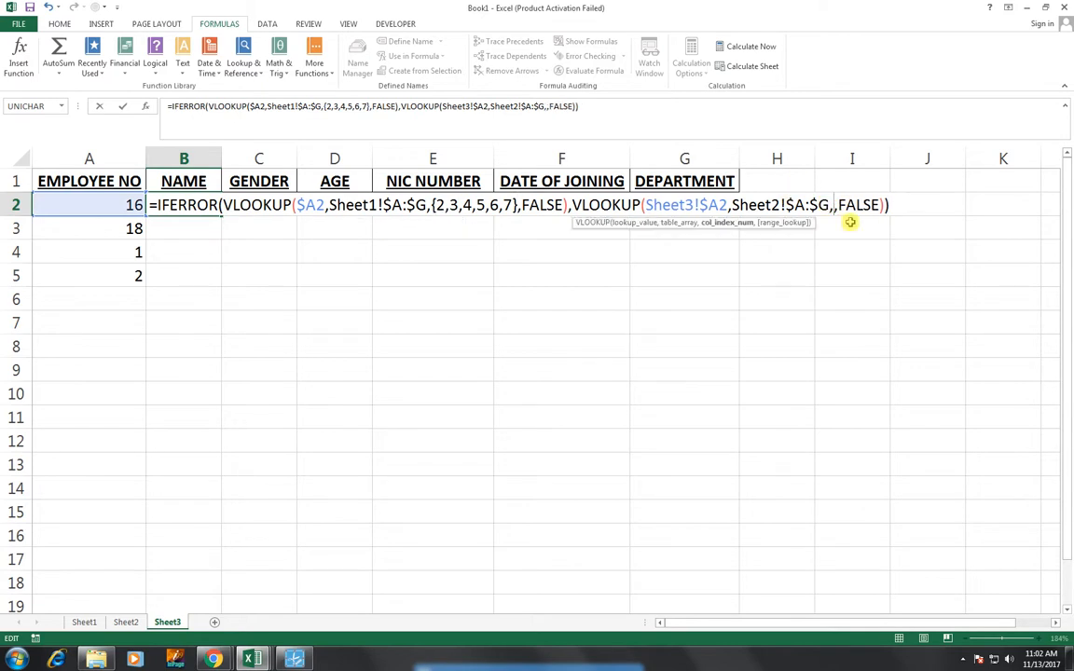
text({)
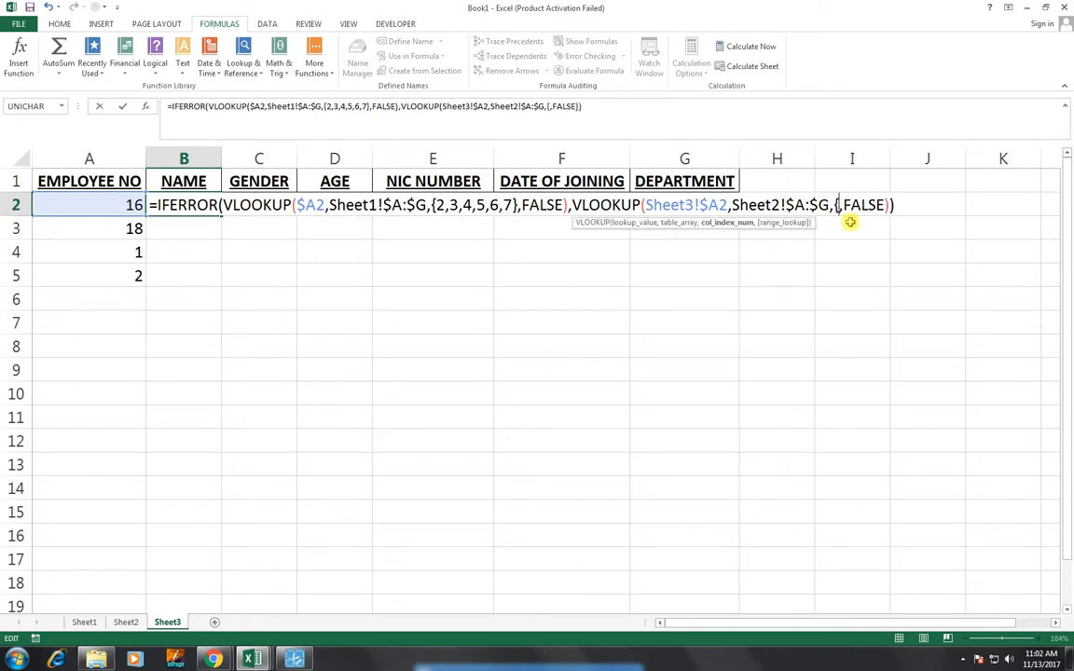
text(2.)
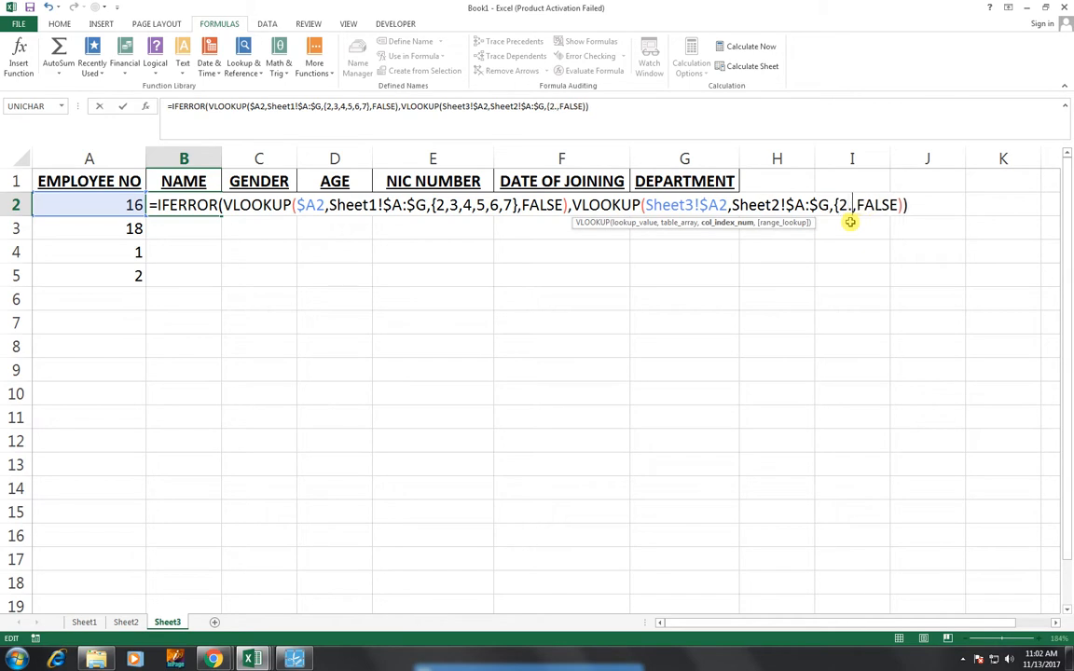
key(BackSpace)
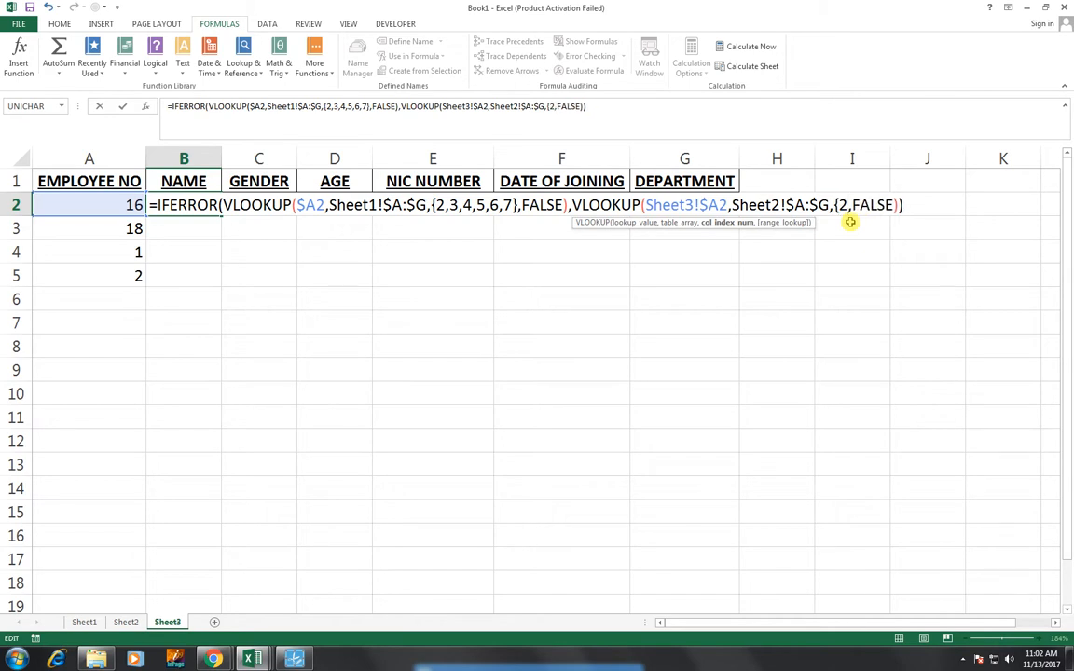
text(,3)
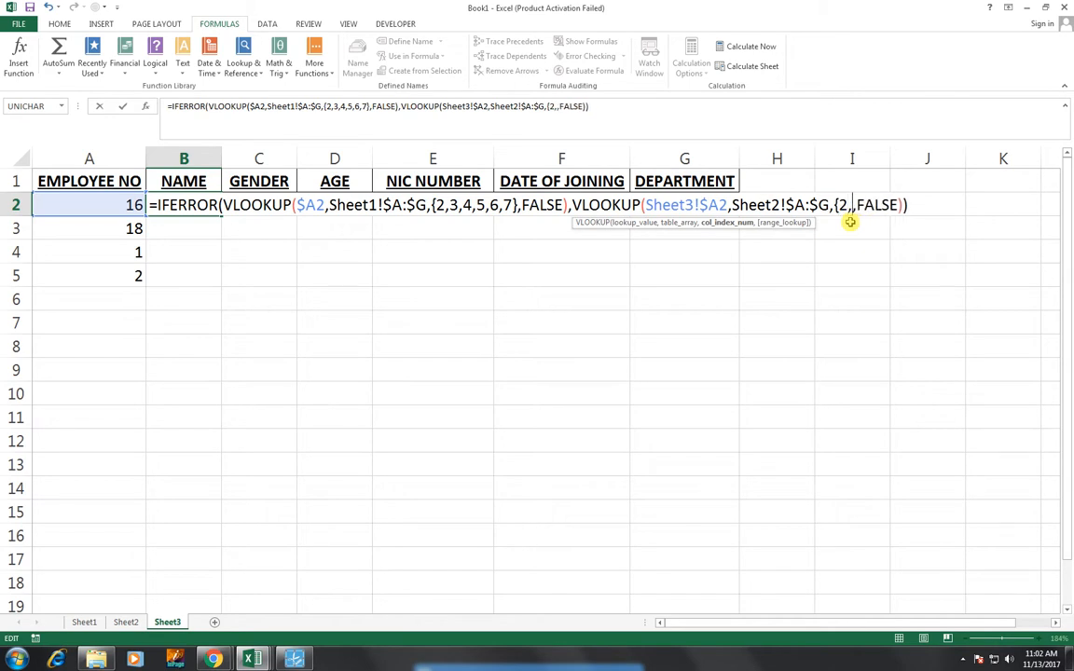
text(,4,5,6)
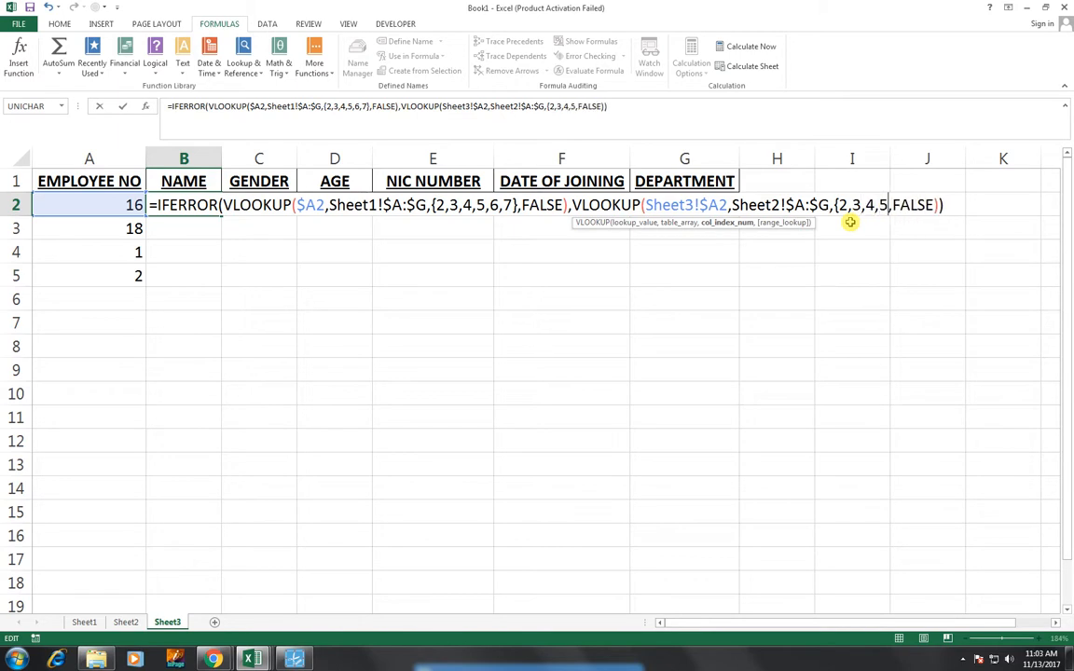
text(,7)
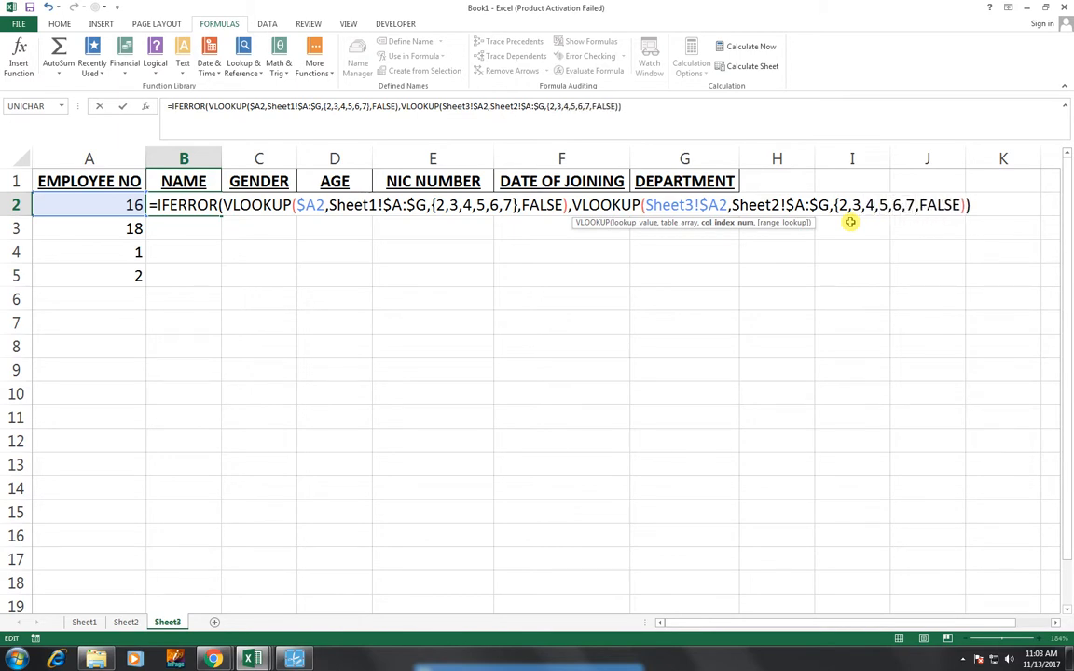
text(})
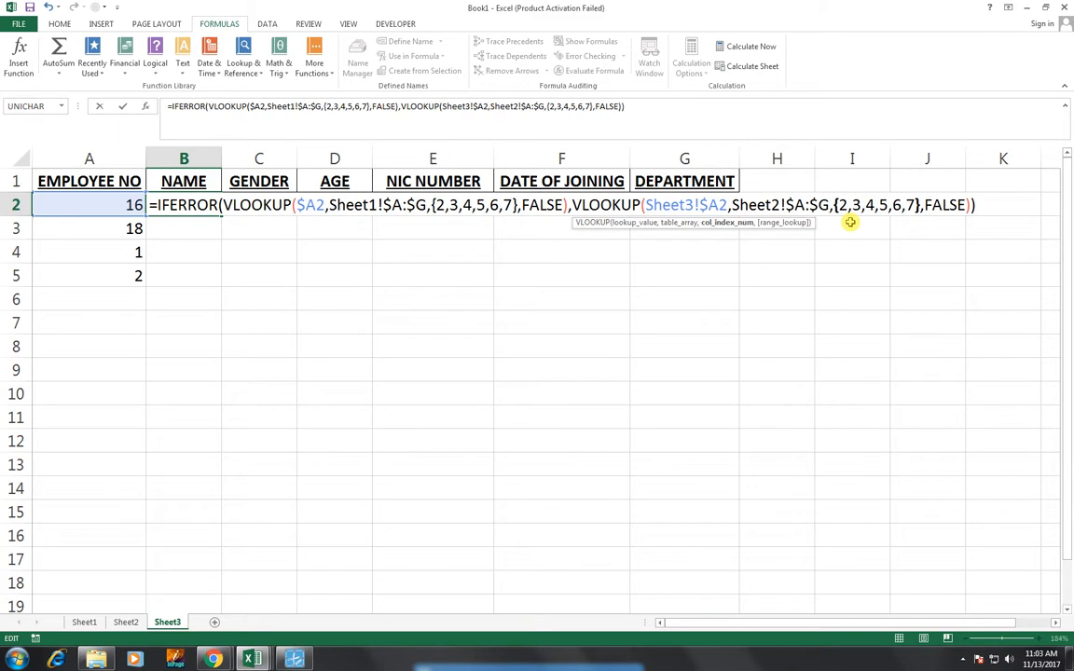
key(Return)
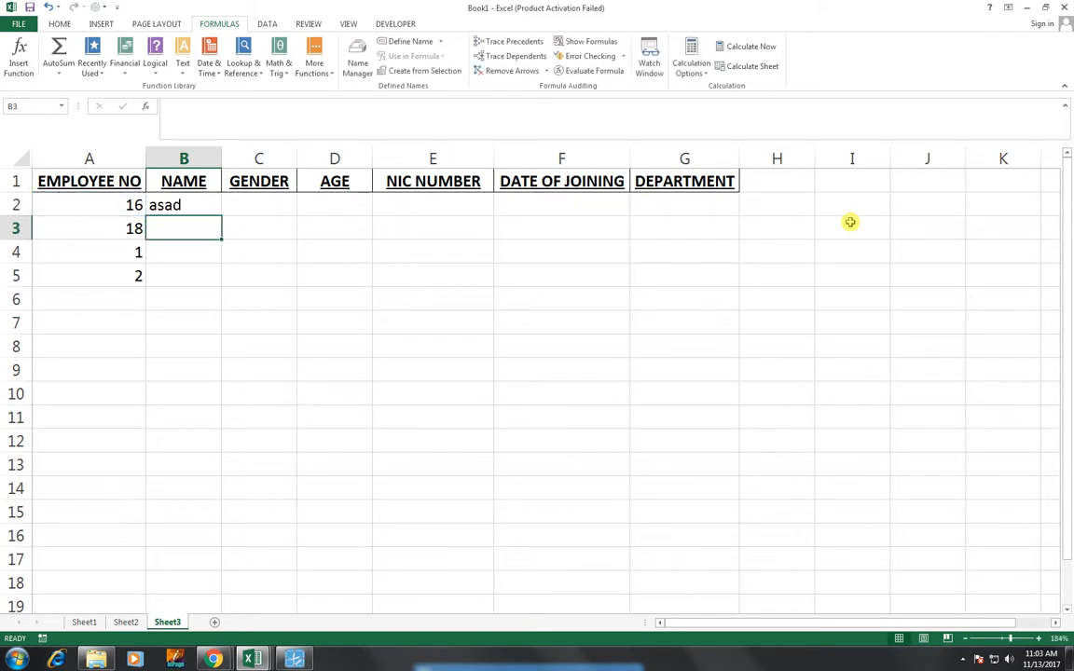
Step: Try copying the B2 formula into C2 under GENDER, and clear C2 again
key(Up)
key(shift+Right)
key(Left)
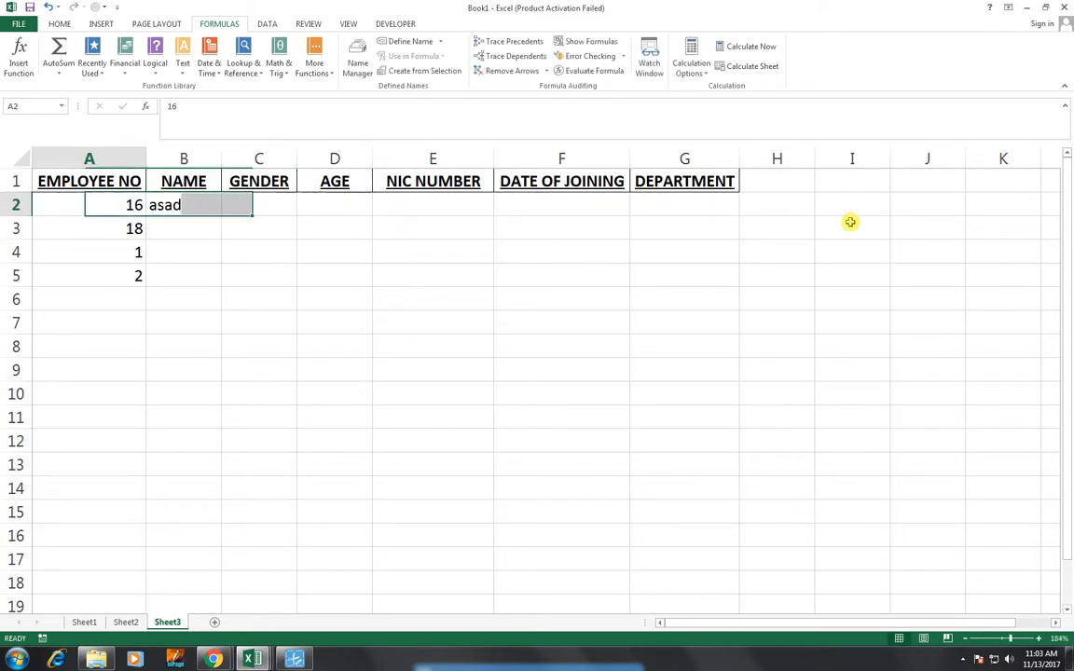
key(Right)
key(ctrl+c)
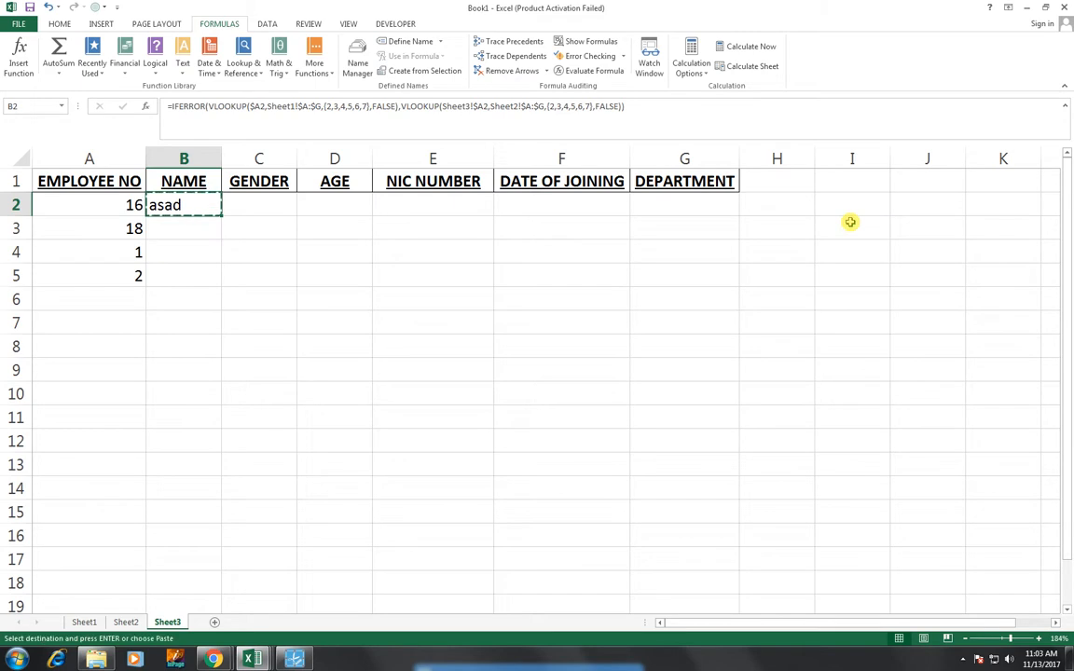
key(Right)
key(ctrl+v)
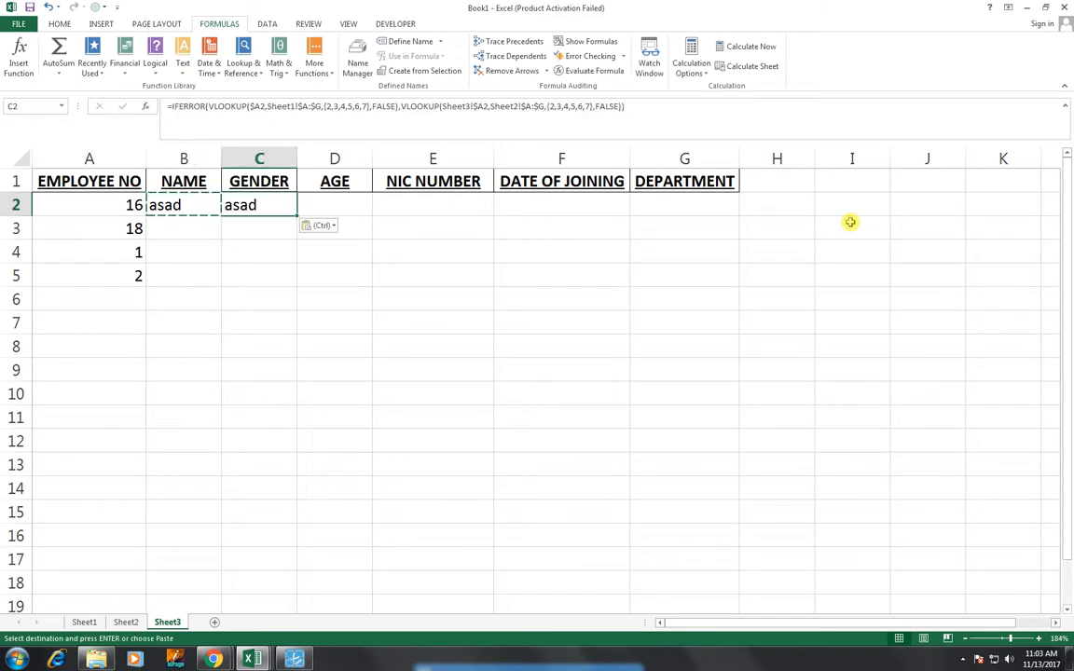
key(Left)
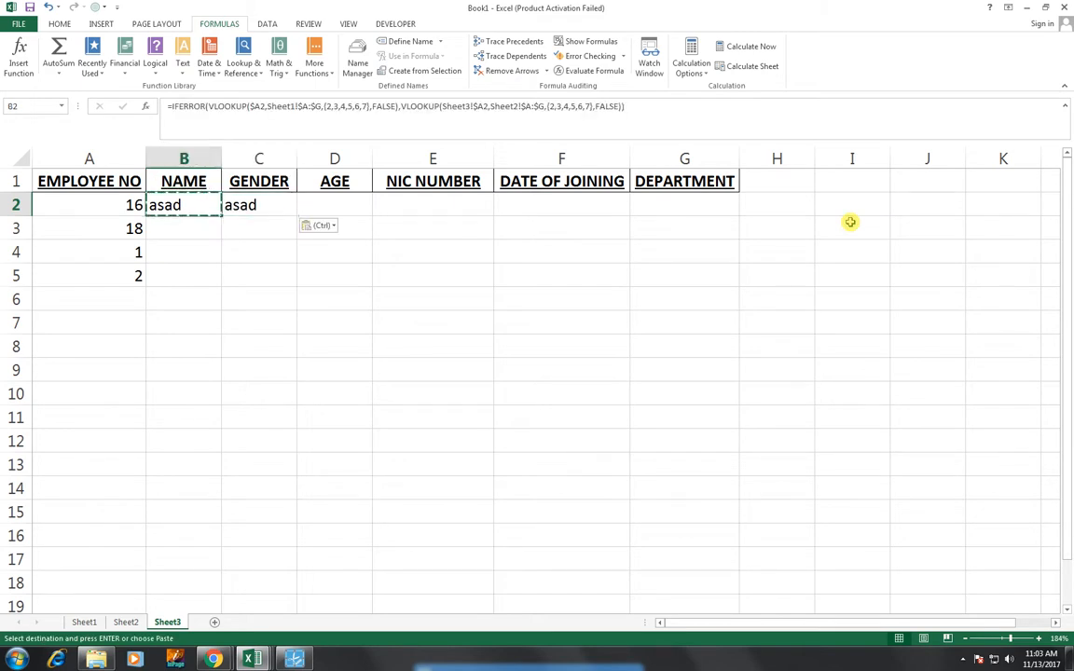
key(Right)
key(Delete)
key(Right)
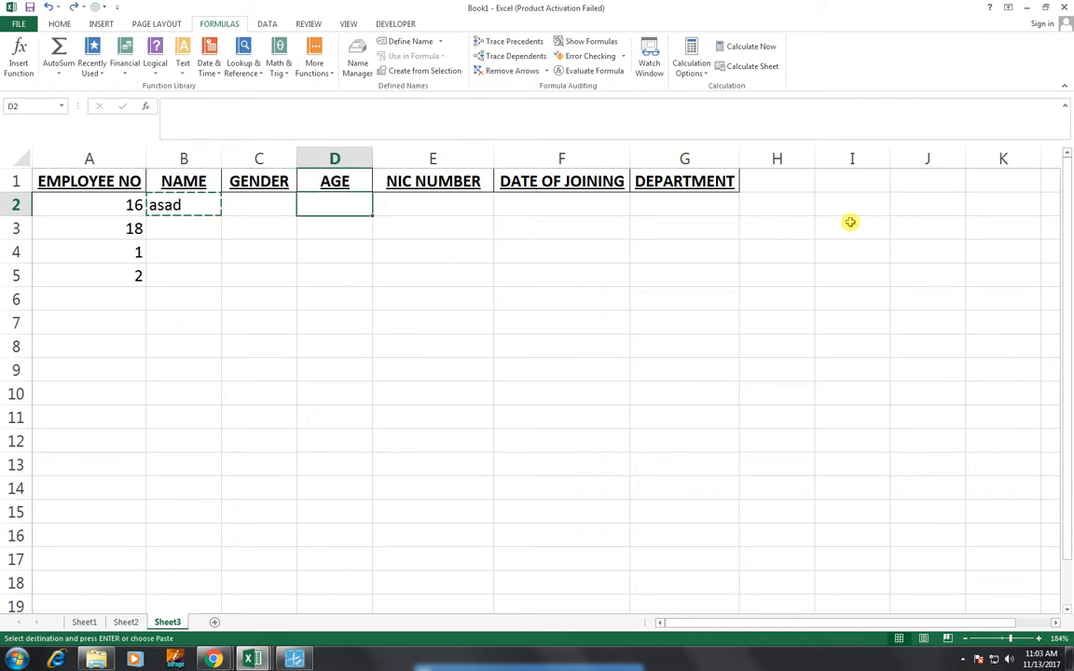
key(Left)
key(Left)
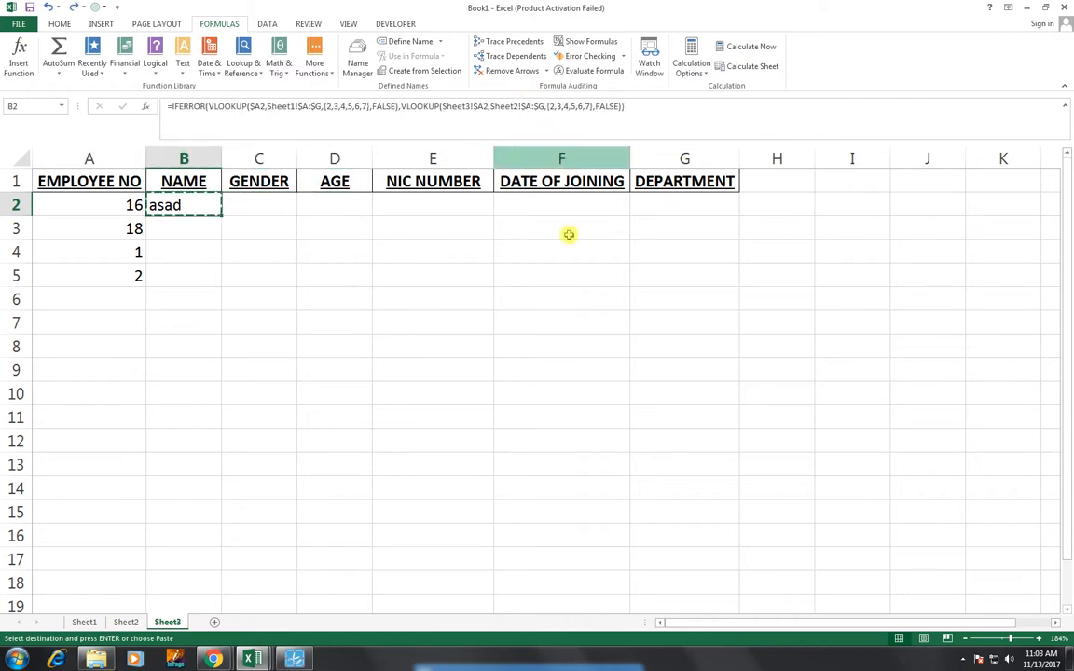
Step: Try pasting the copied B2 formula across C2:G2, and undo the paste
drag(289, 206, 656, 209)
key(ctrl+v)
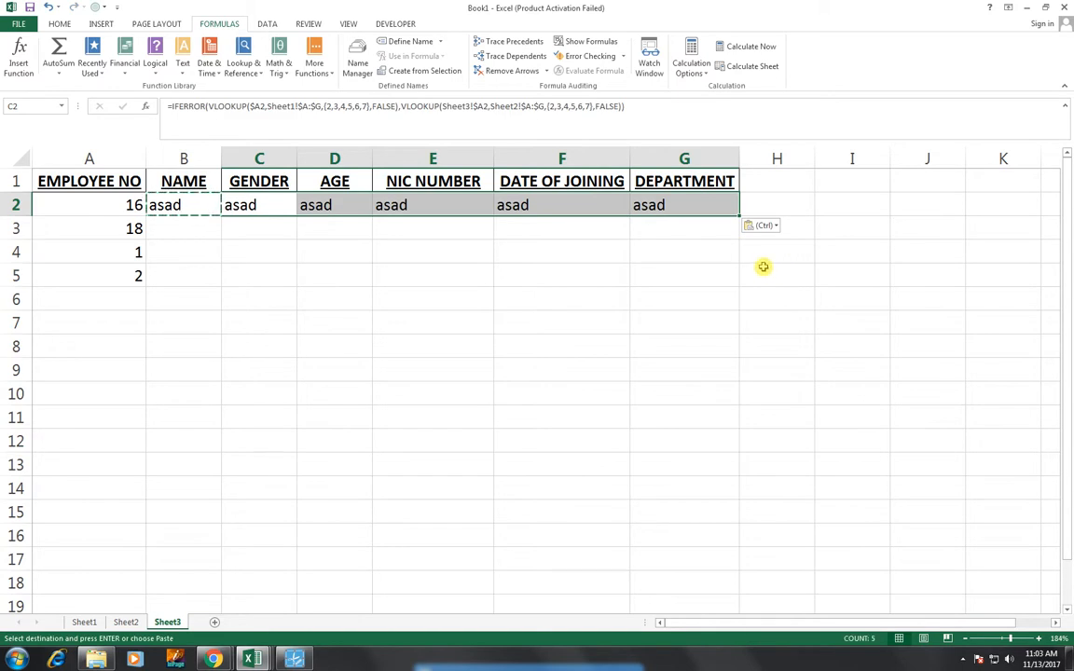
key(ctrl+z)
key(Left)
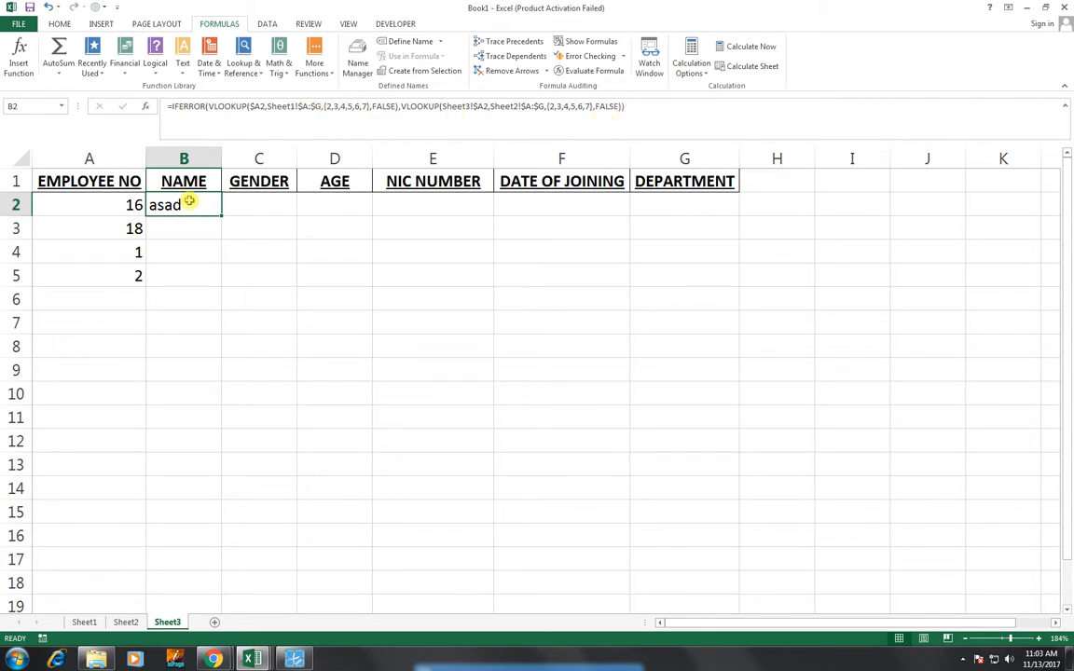
Step: Enter the B2 IFERROR/VLOOKUP formula as one array formula across B2:G2
drag(215, 200, 656, 212)
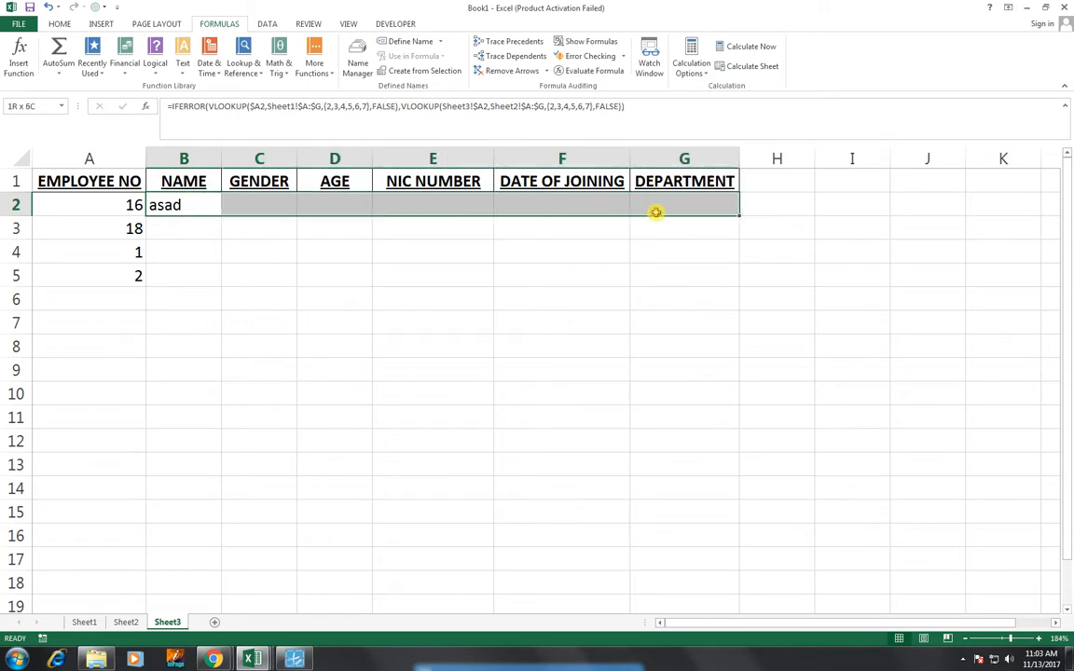
drag(656, 212, 657, 213)
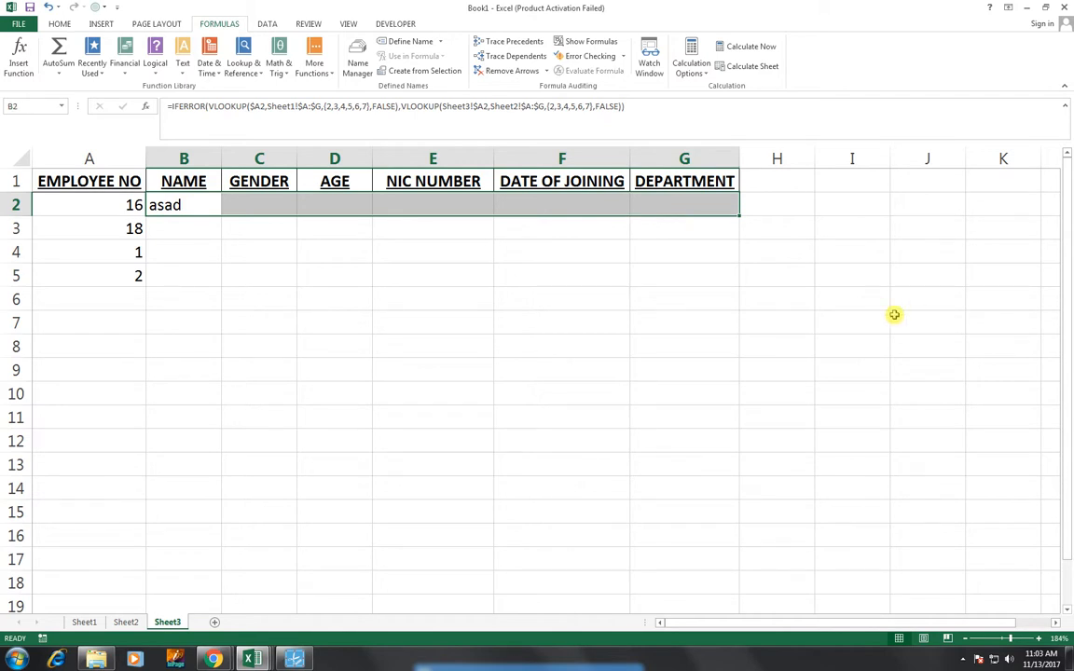
key(F2)
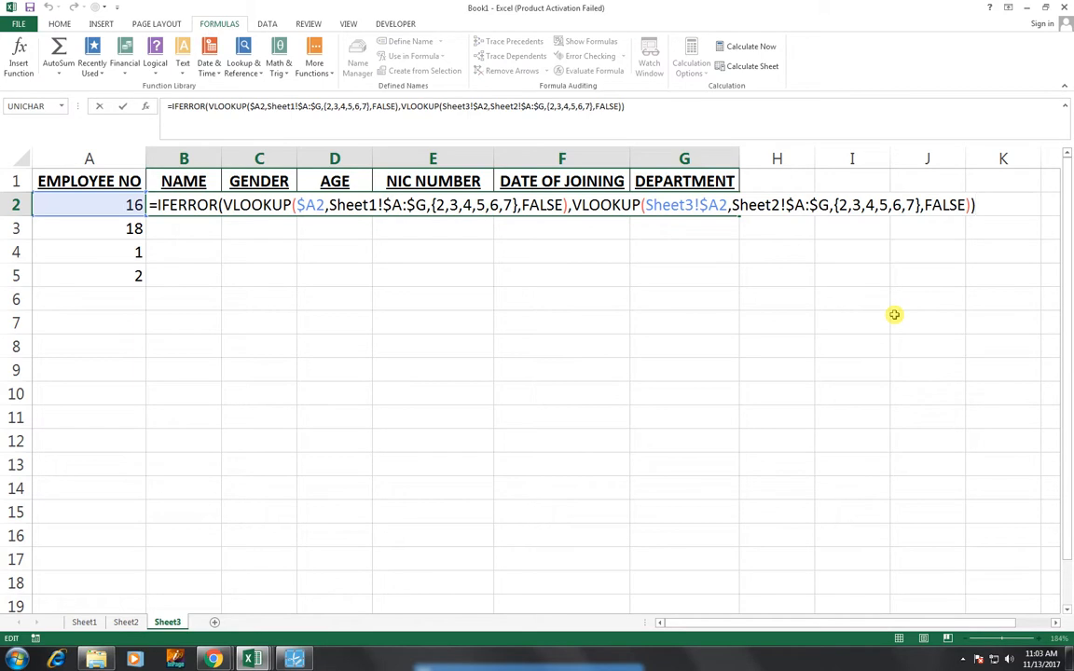
key(ctrl+shift+Return)
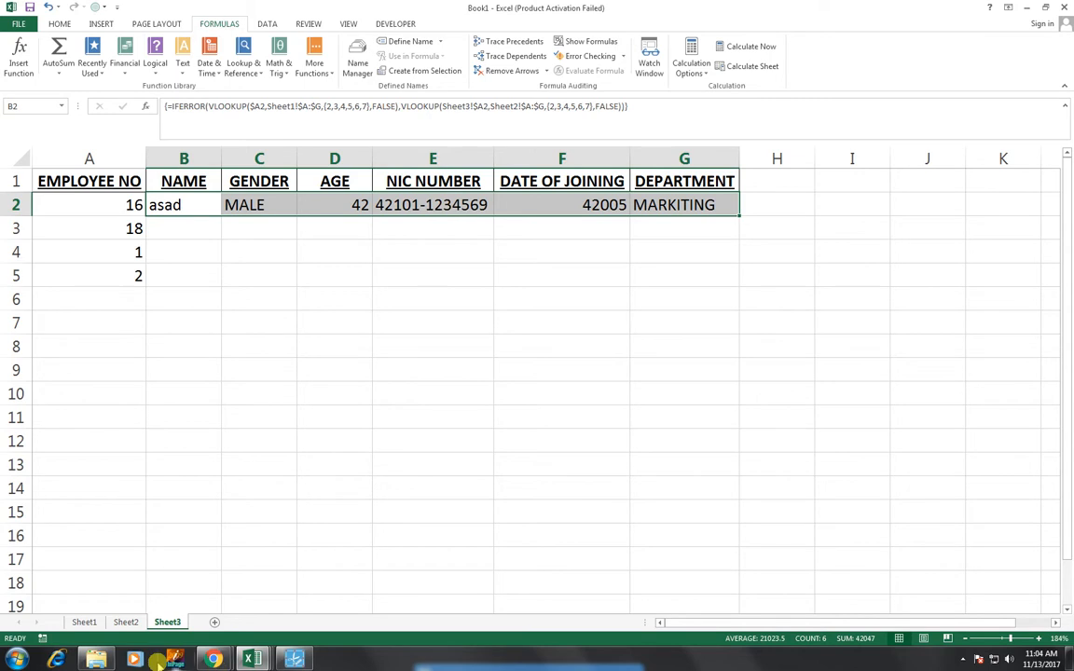
Step: On Sheet2, set the age of the first employee in D2 to 50
click(124, 622)
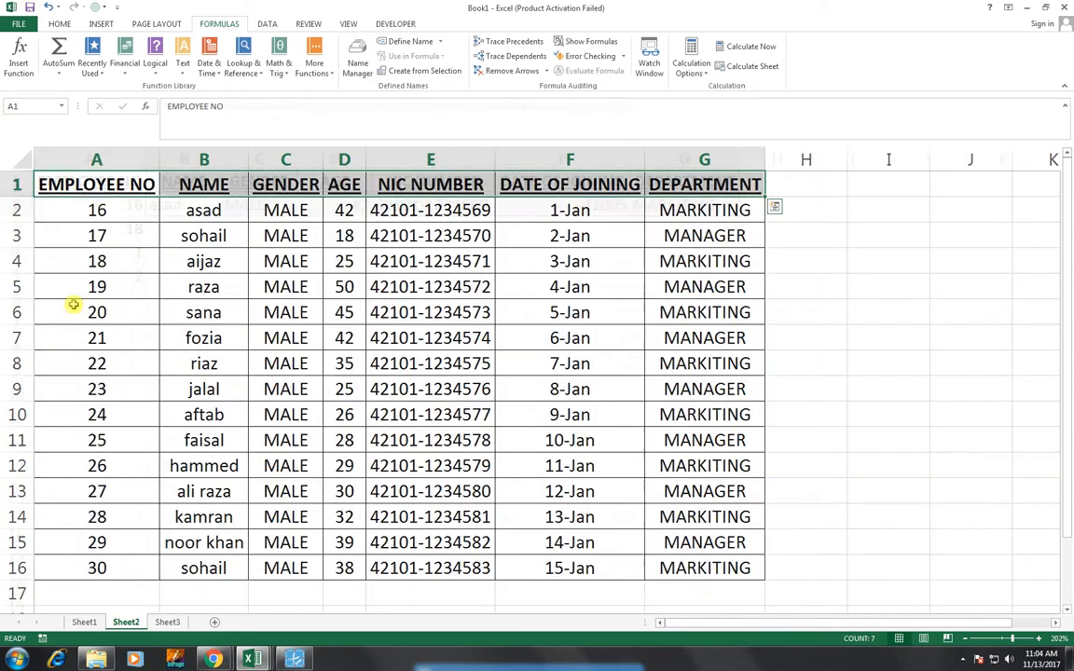
click(343, 210)
text(50)
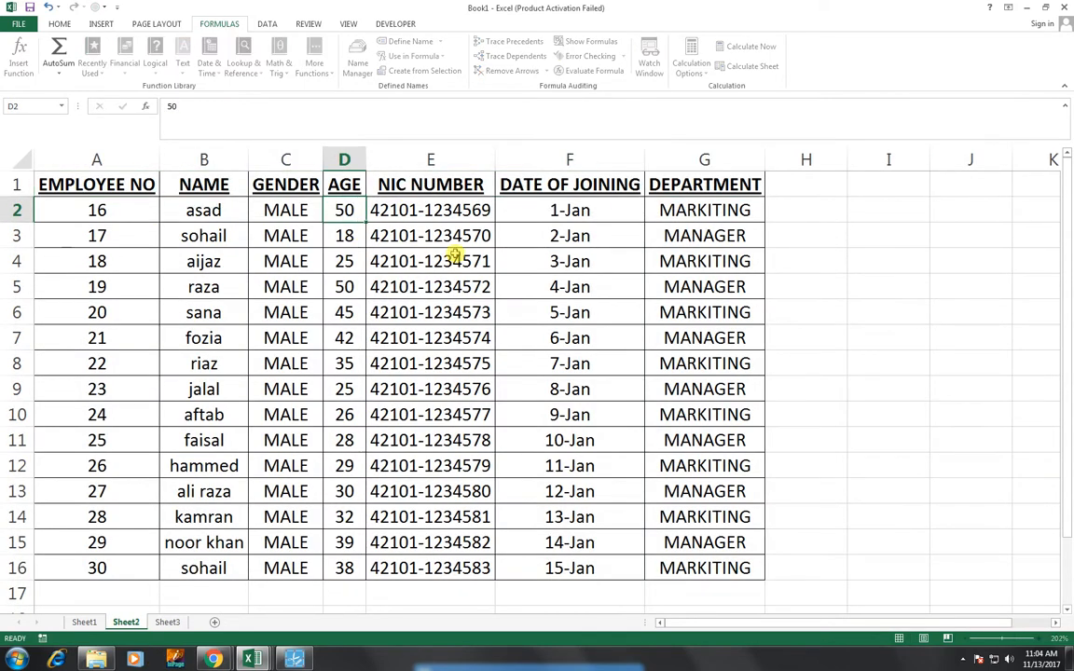
key(Return)
Step: Return to Sheet3 and fill the B2:G2 array formula down through row 5
click(172, 622)
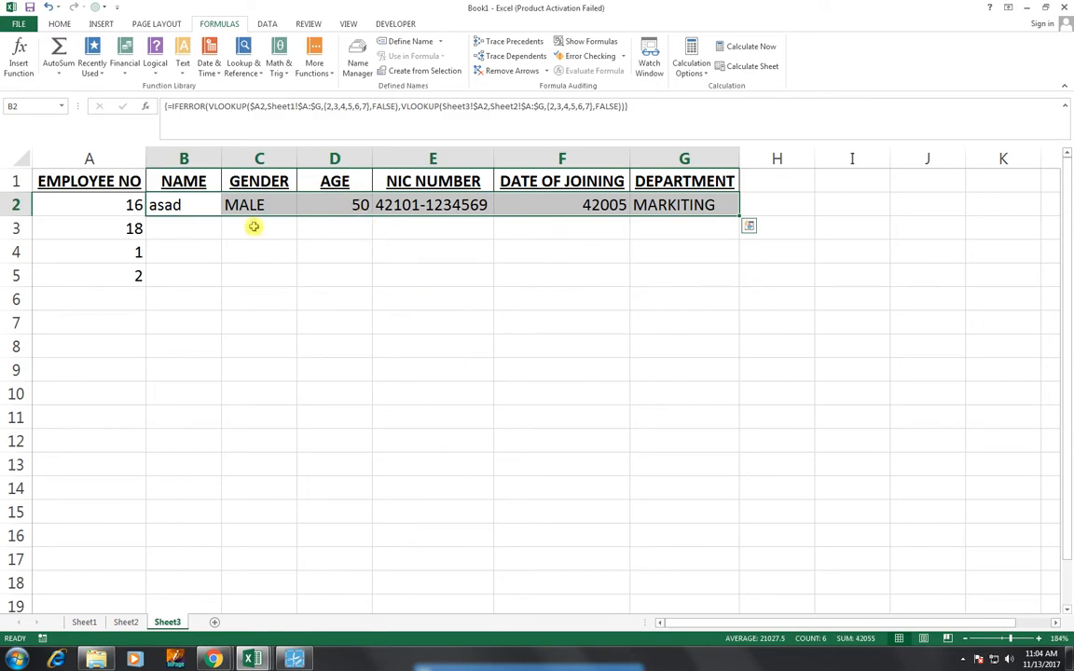
drag(738, 216, 727, 289)
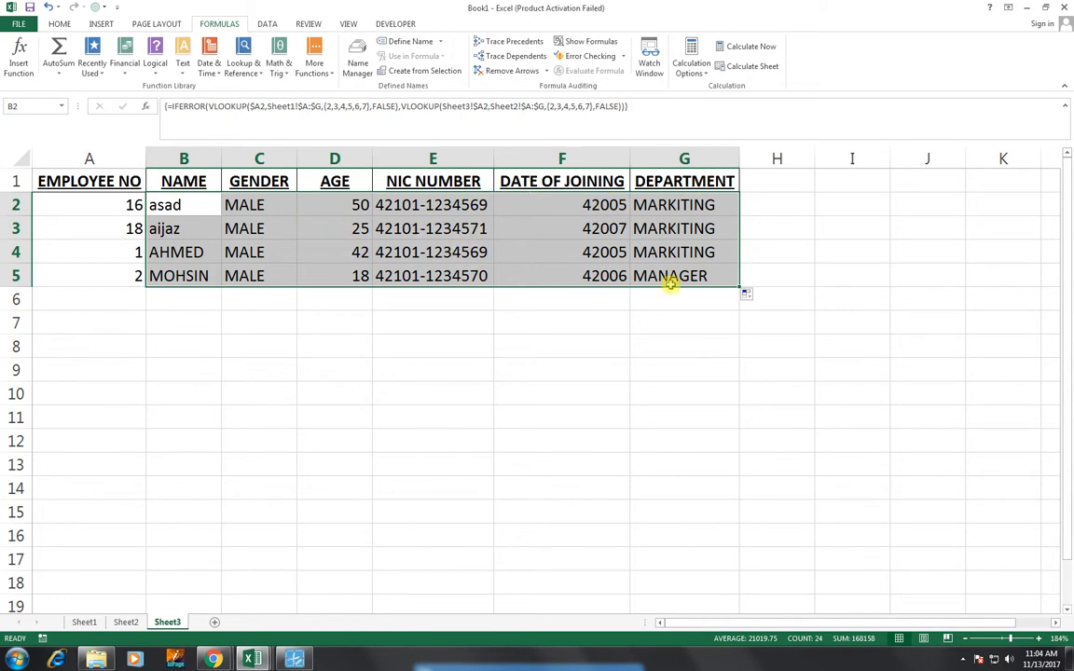
Step: Enter 21, 23, 18, 24, 28, 11, 5 and 6 in A6:A13 under EMPLOYEE NO
click(89, 298)
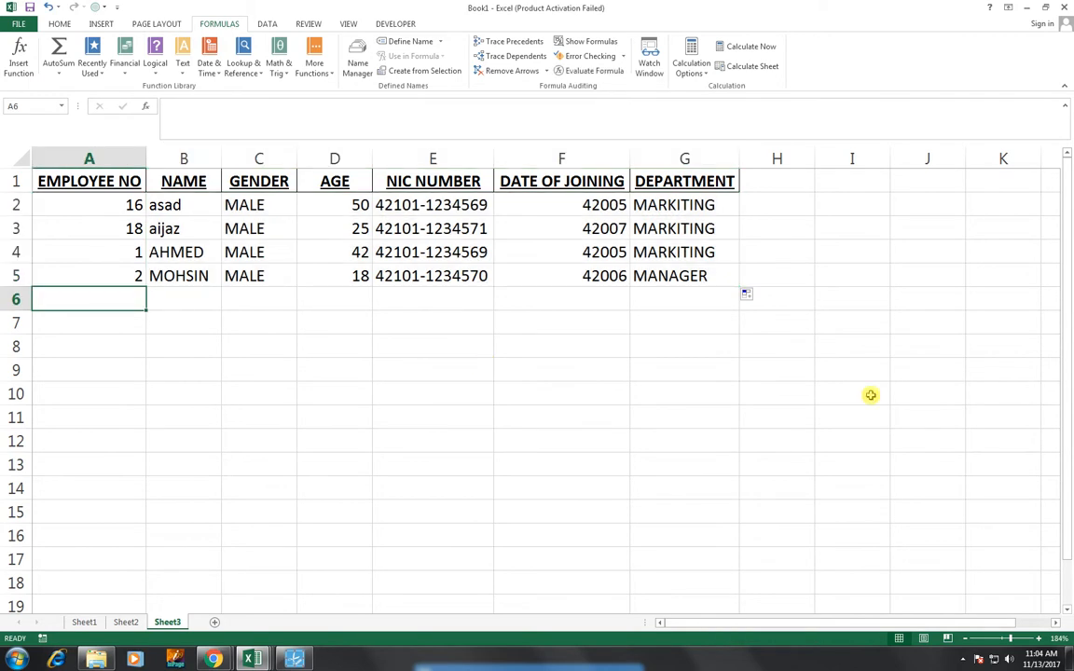
text(21)
key(Return)
text(23)
key(Return)
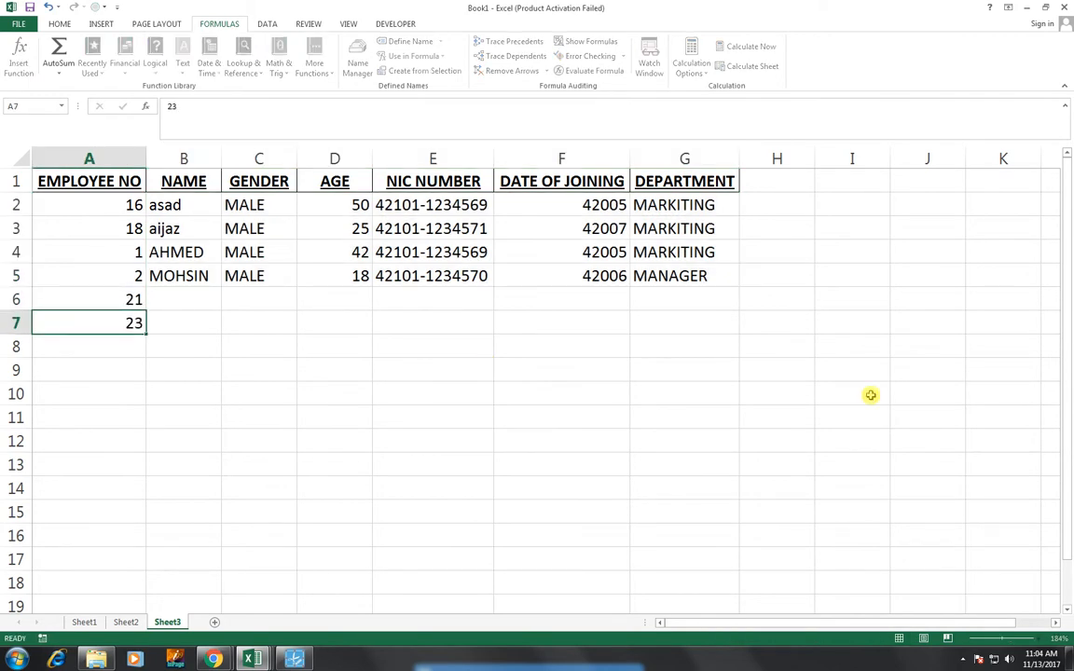
text(18)
key(Return)
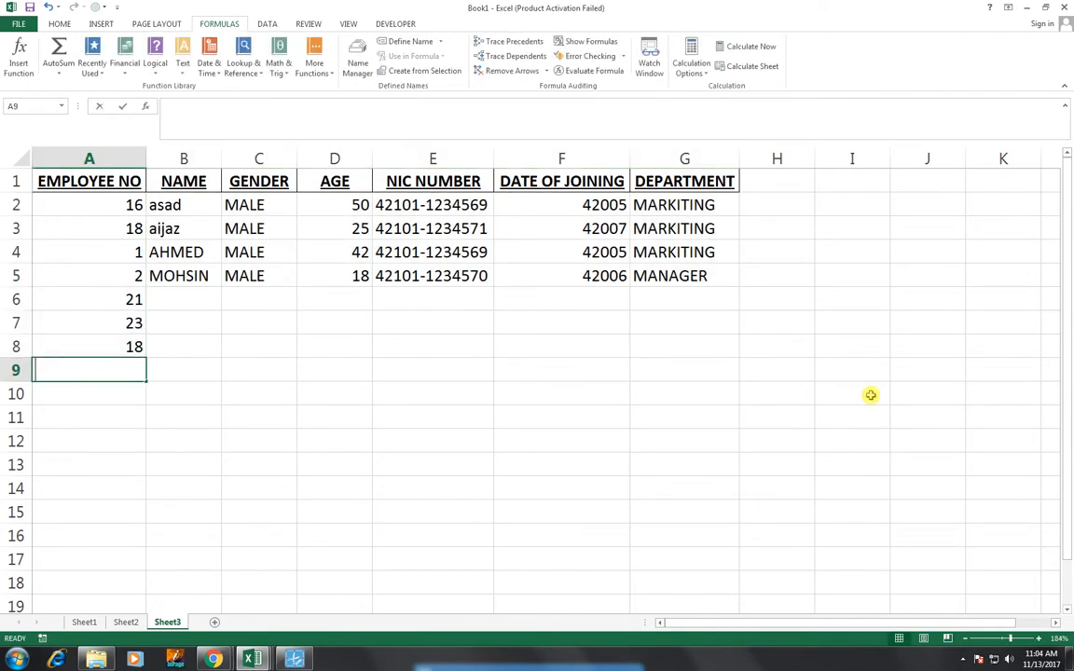
text(24)
key(Return)
text(28)
key(Return)
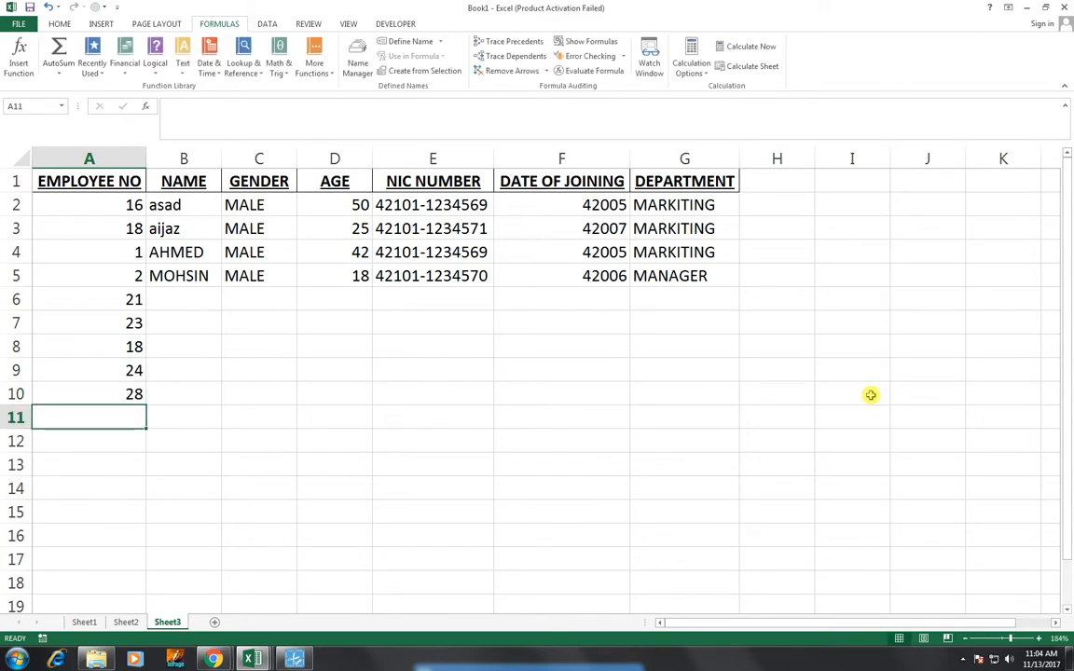
text(11)
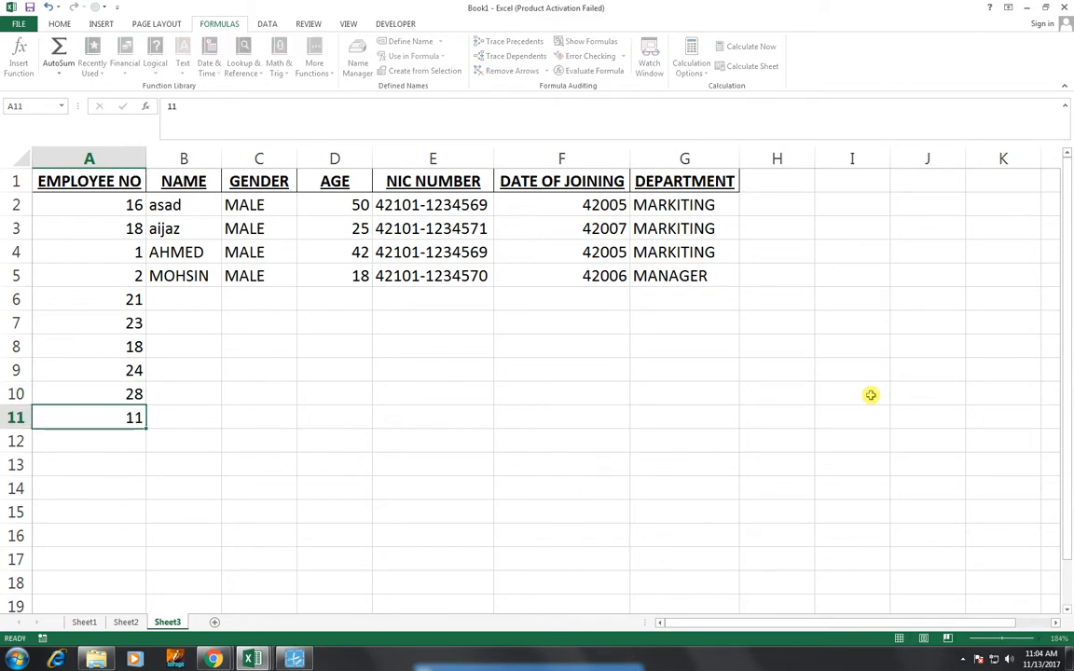
key(Return)
text(5)
key(Return)
text(6)
key(Return)
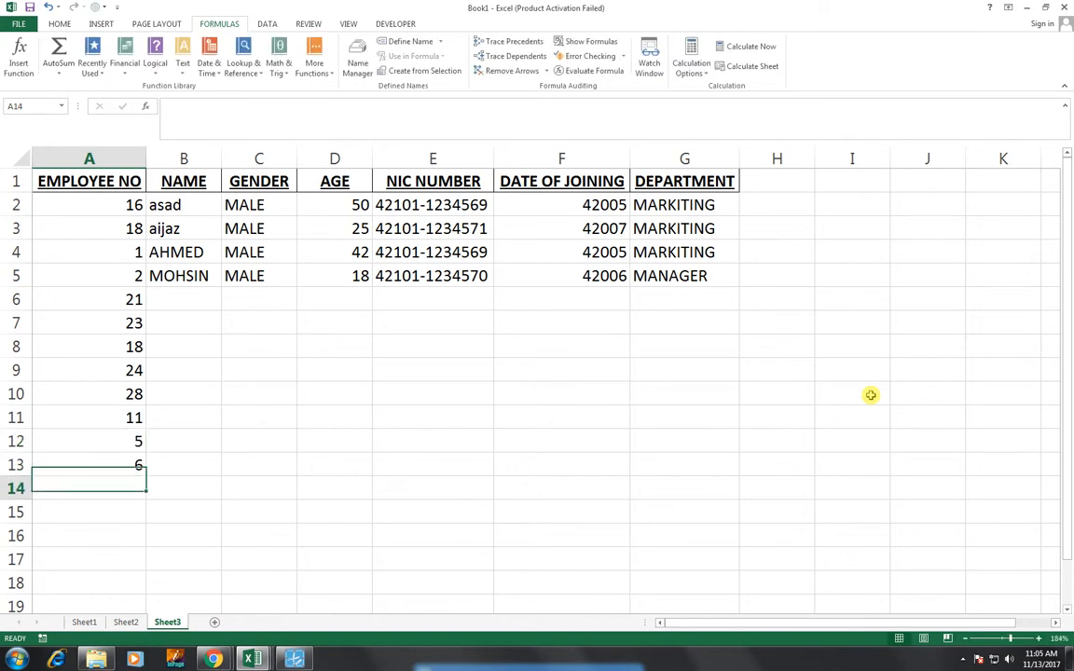
Step: Fill the array formula from B5:G5 down through row 13
drag(209, 277, 724, 468)
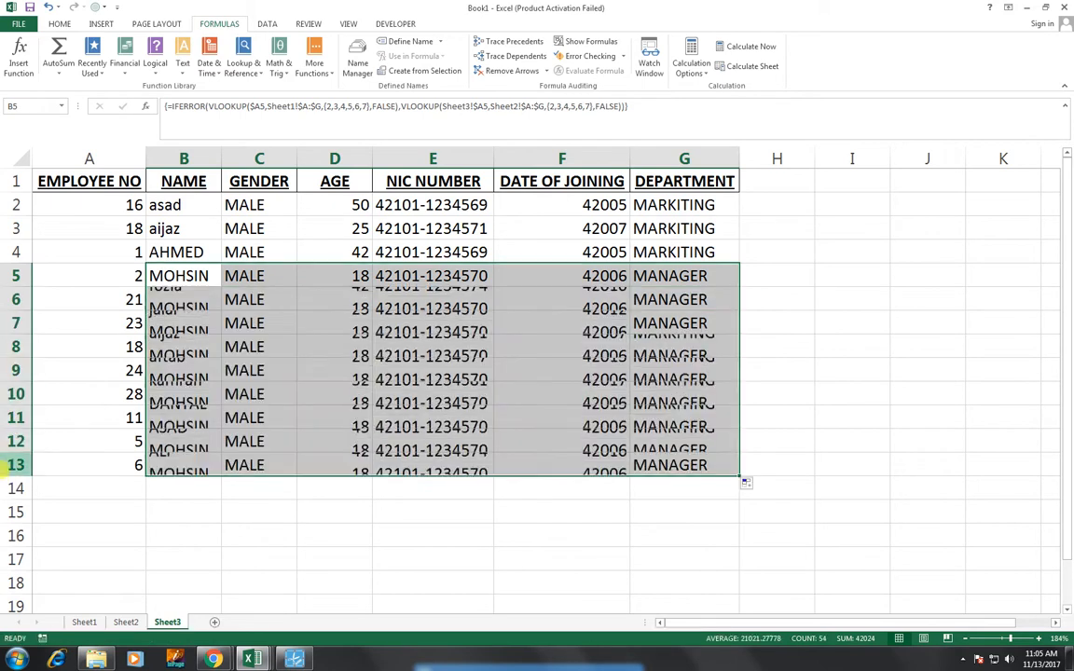